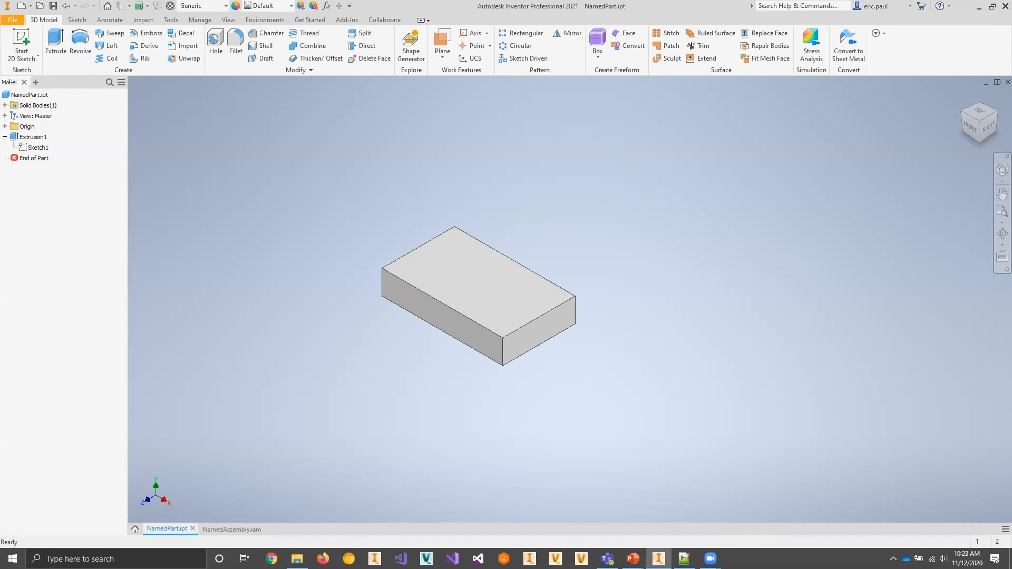
Step: Show the iLogic browser and dock it beneath the model browser
click(36, 82)
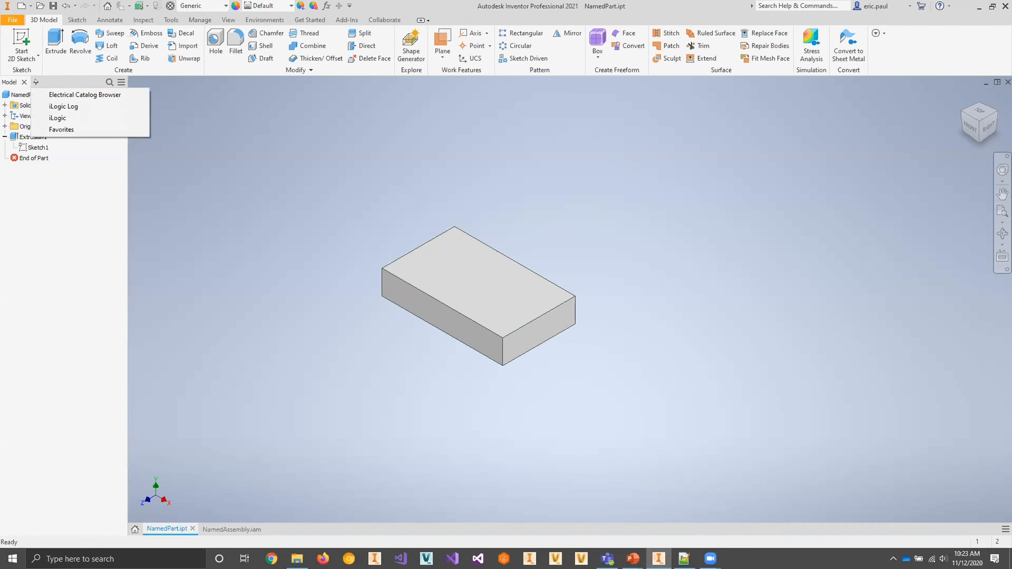
click(54, 117)
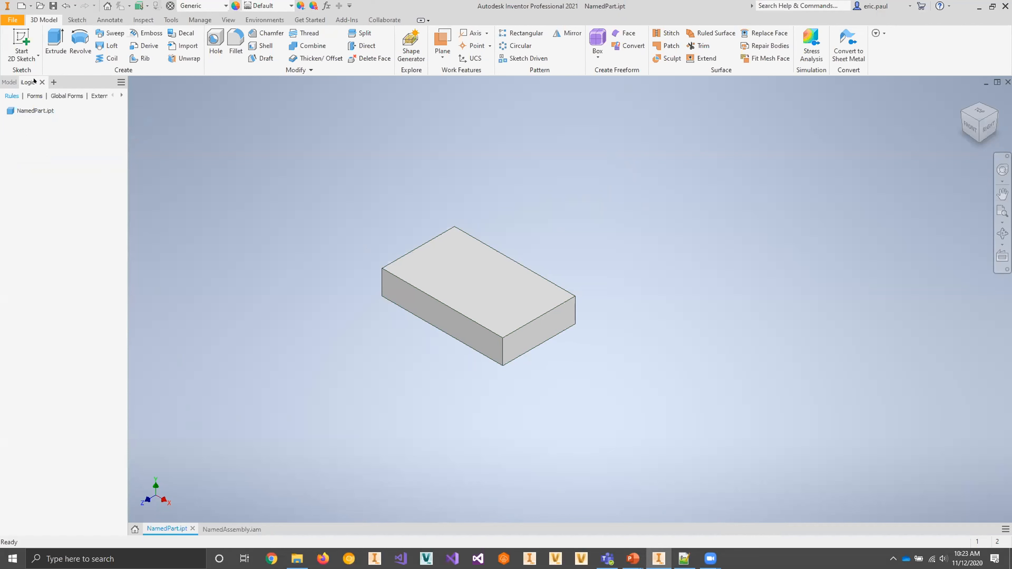
drag(34, 81, 43, 529)
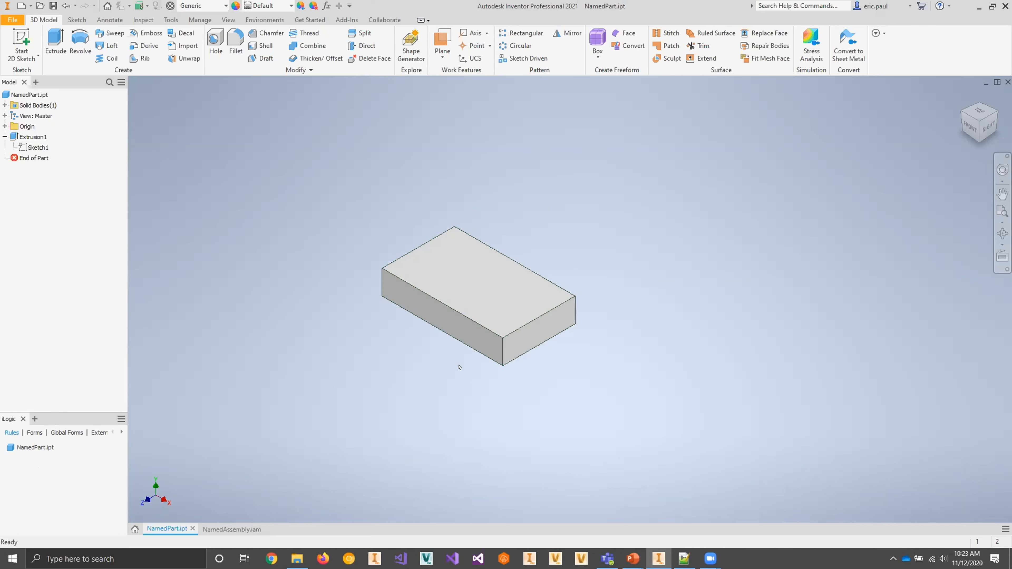
Step: Assign the entity name Left to the block's left end face
shift+middle_drag(460, 385, 570, 368)
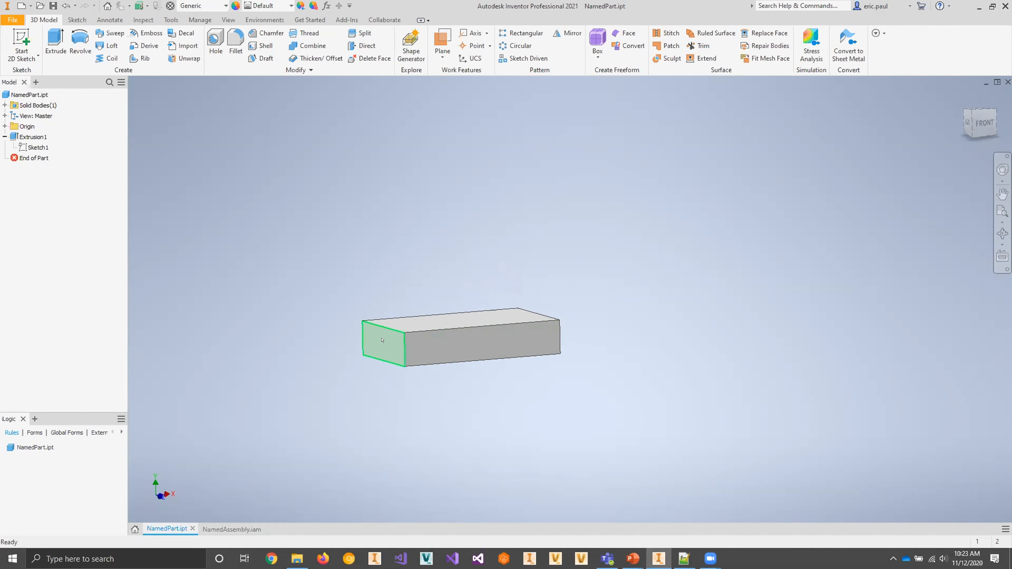
shift+middle_drag(766, 250, 920, 154)
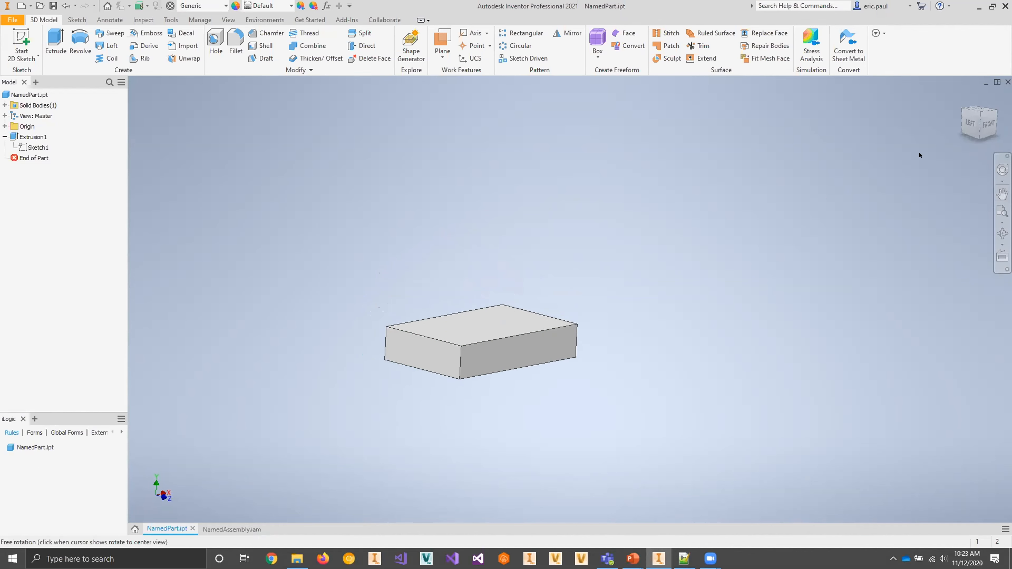
right_click(418, 351)
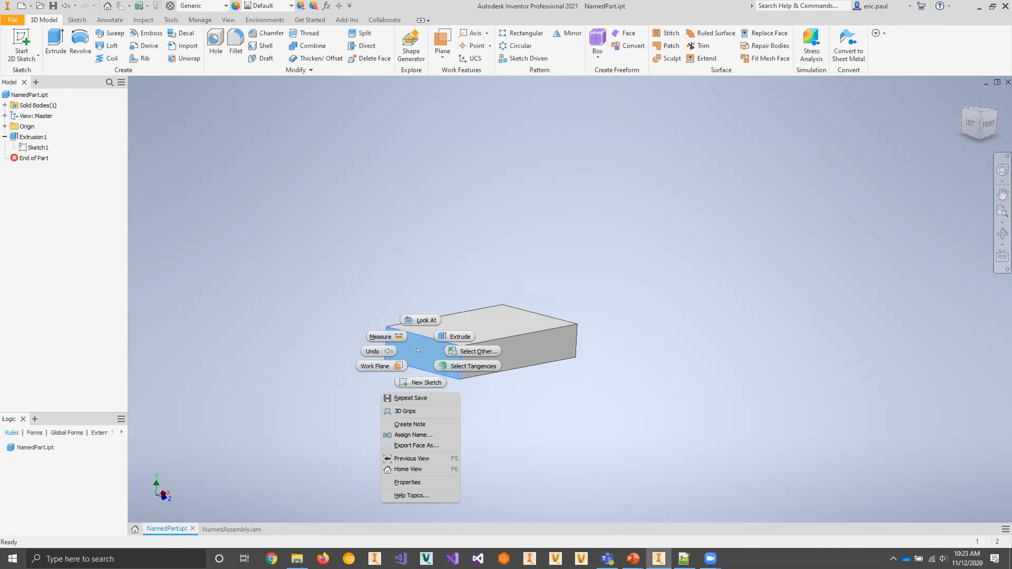
click(408, 434)
text(Left)
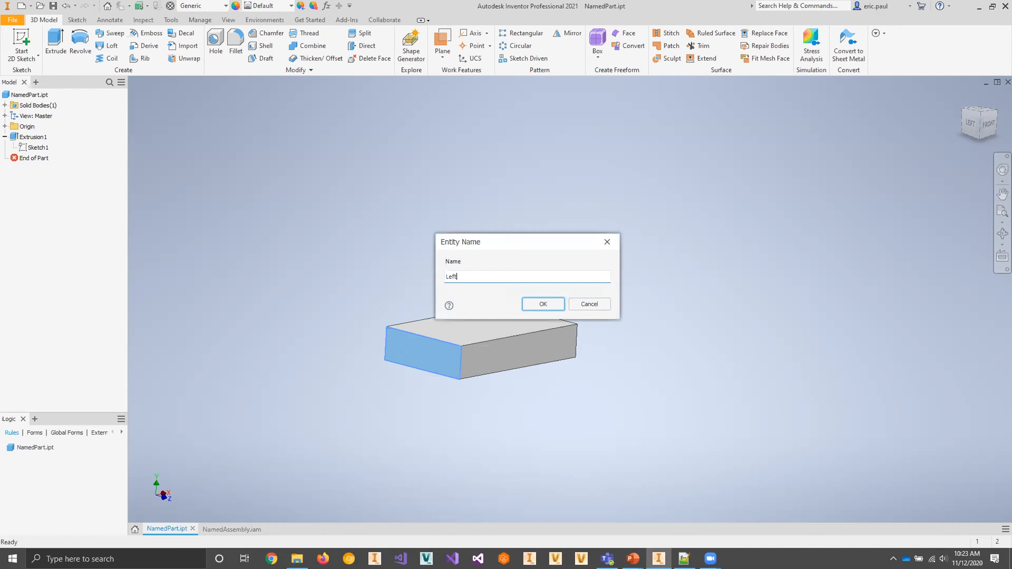
key(Return)
Step: Assign the entity name Right to the block's right end face
shift+middle_drag(585, 393, 492, 385)
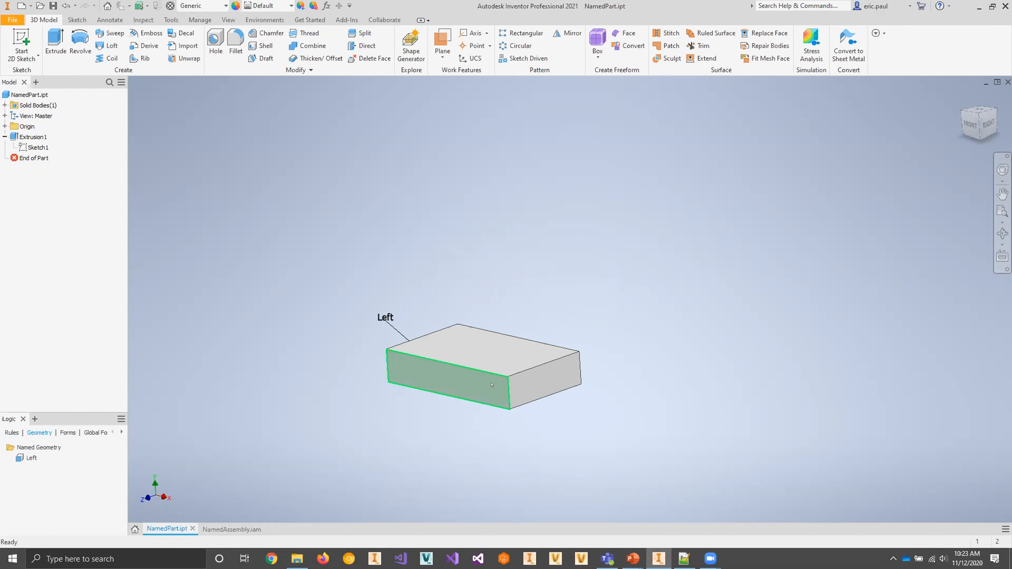
right_click(542, 376)
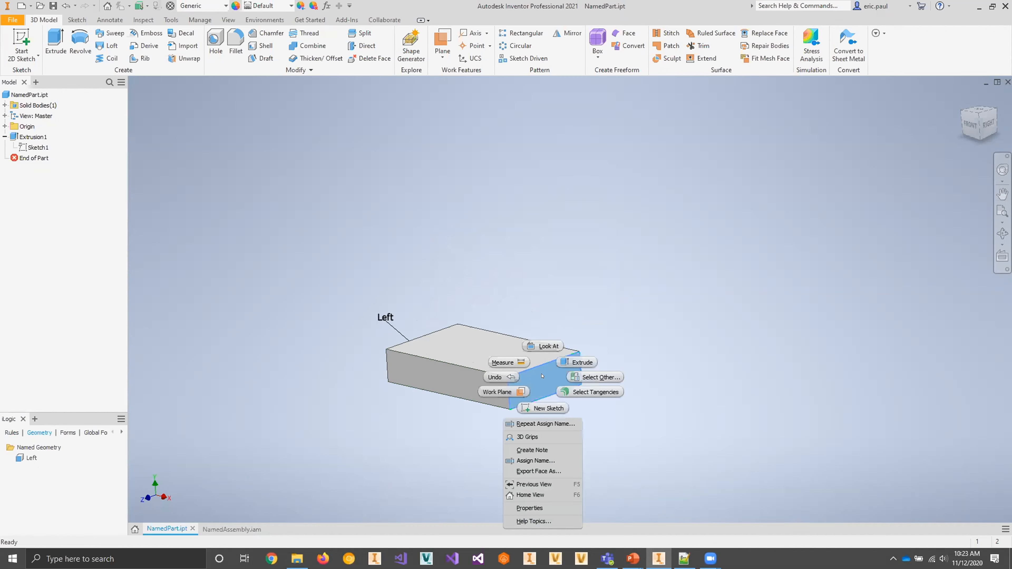
click(536, 460)
text(Right)
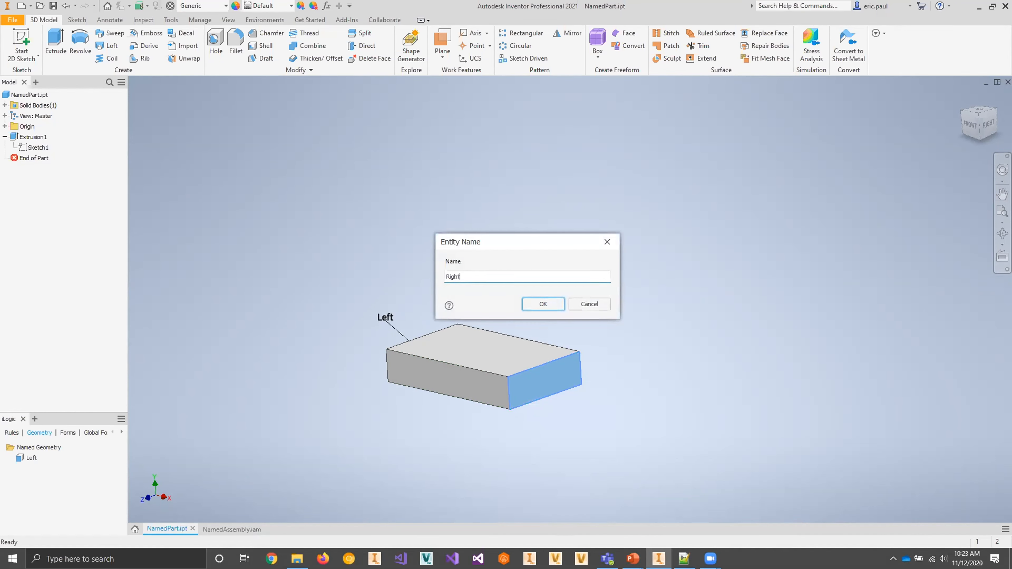
key(Return)
Step: Hide the labels of the named faces Right and Left in the part model
shift+middle_drag(541, 433, 611, 418)
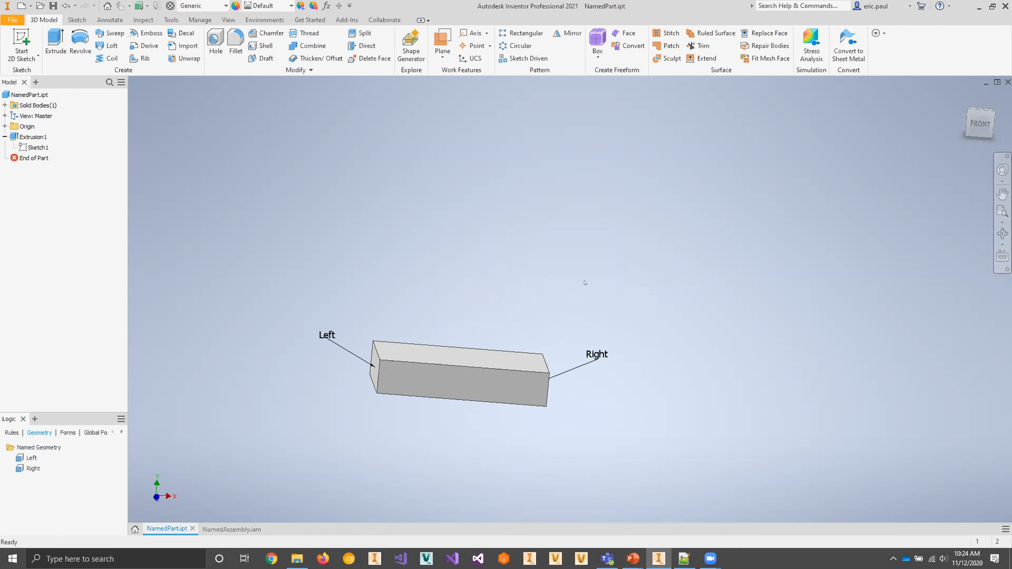
click(30, 458)
click(34, 469)
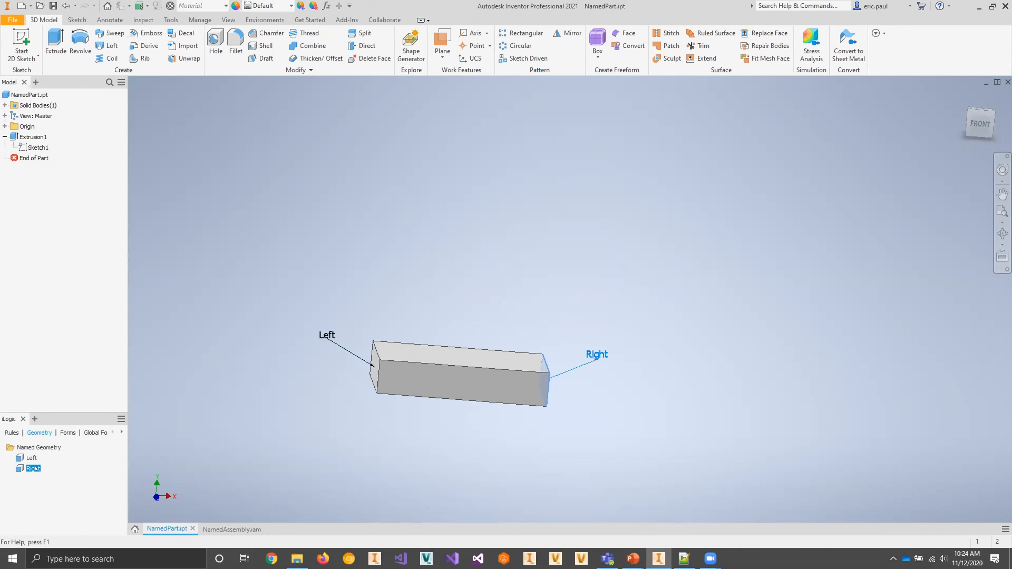
right_click(35, 468)
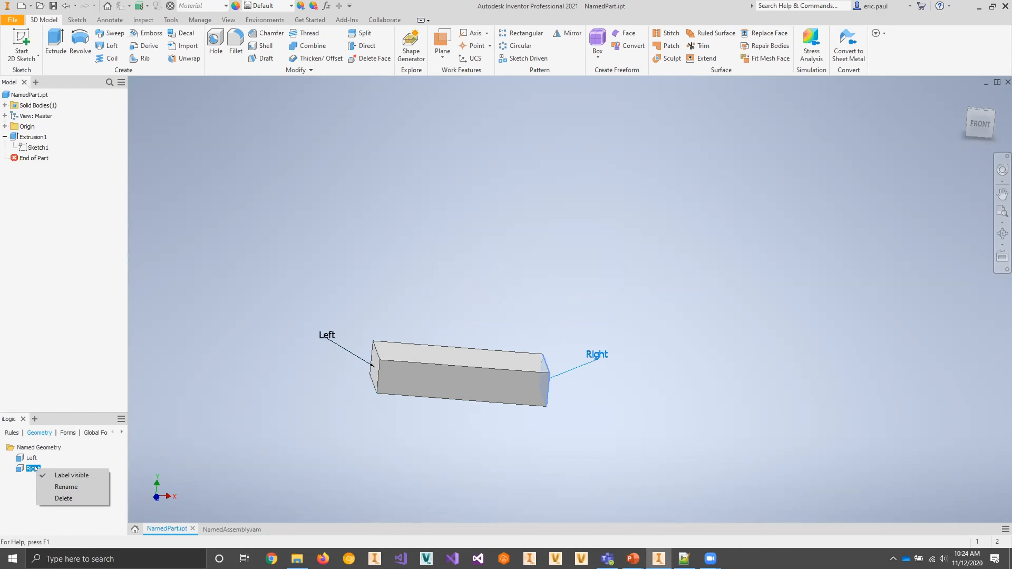
click(55, 475)
click(31, 458)
right_click(34, 459)
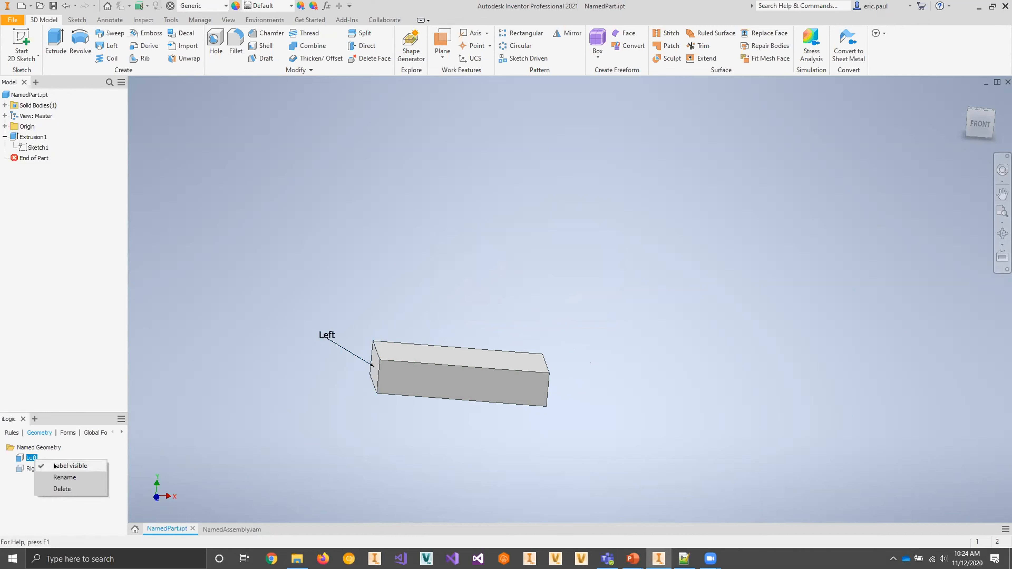
click(46, 466)
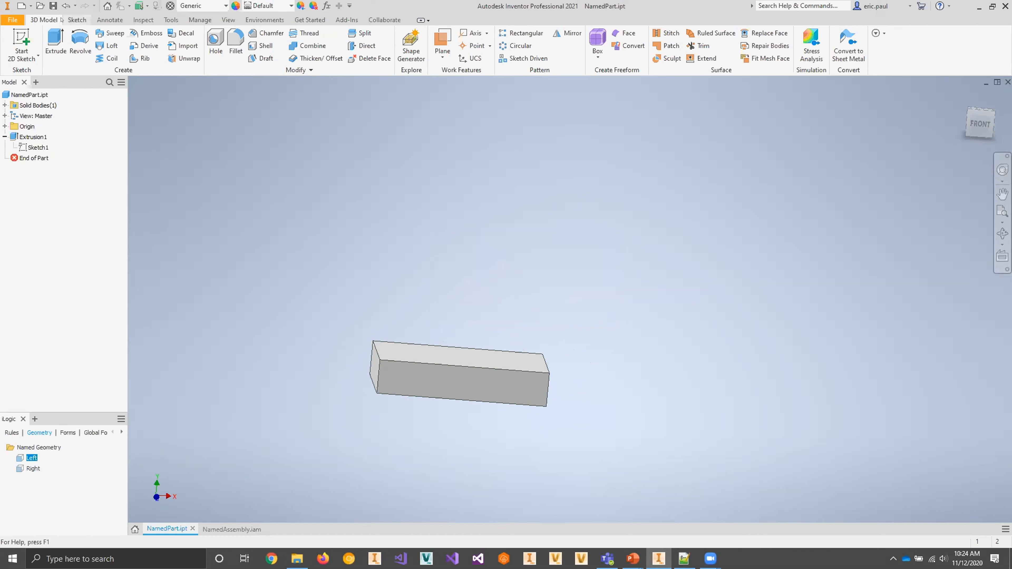
Step: Save the part and create a drawing of it from the Standard.idw template
click(54, 5)
right_click(26, 92)
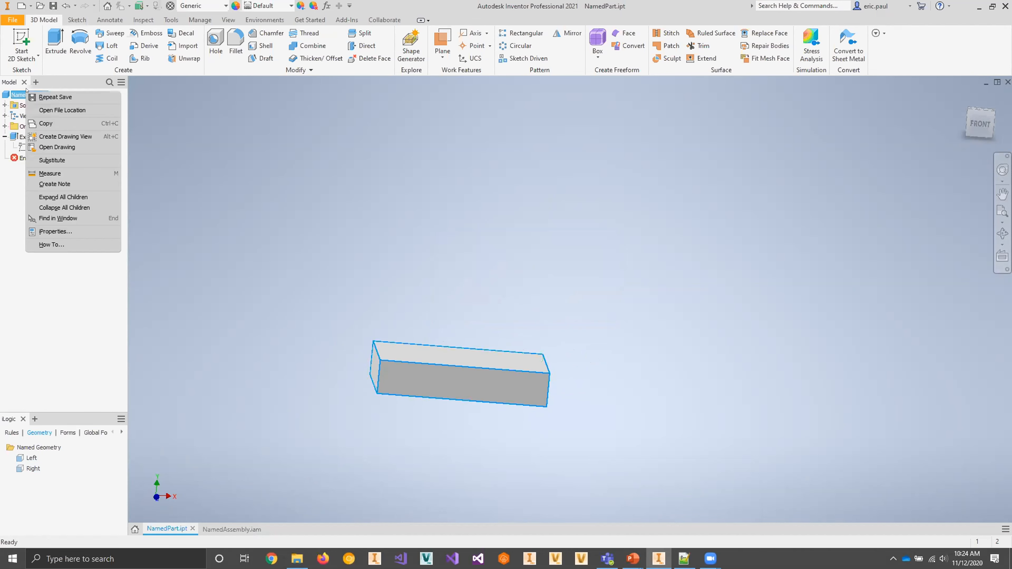
click(87, 138)
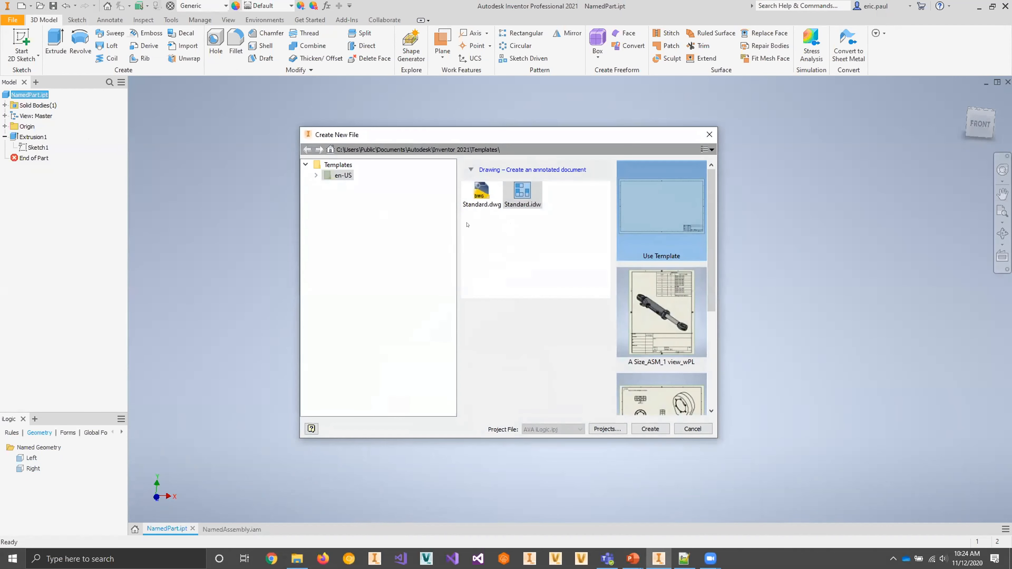
click(651, 428)
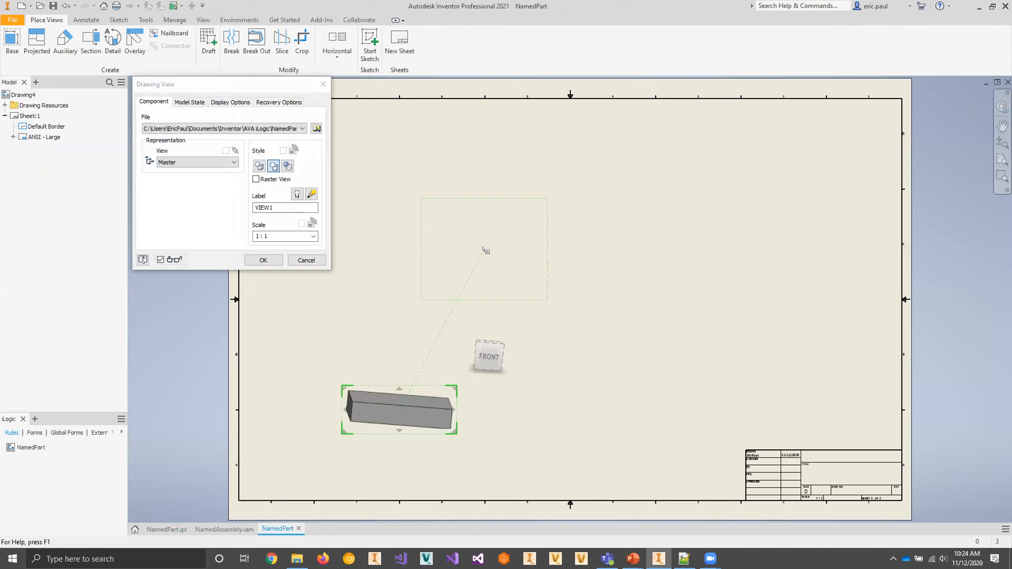
Step: Place a base view of NamedPart.ipt in the front orientation at 1:1 scale
click(212, 128)
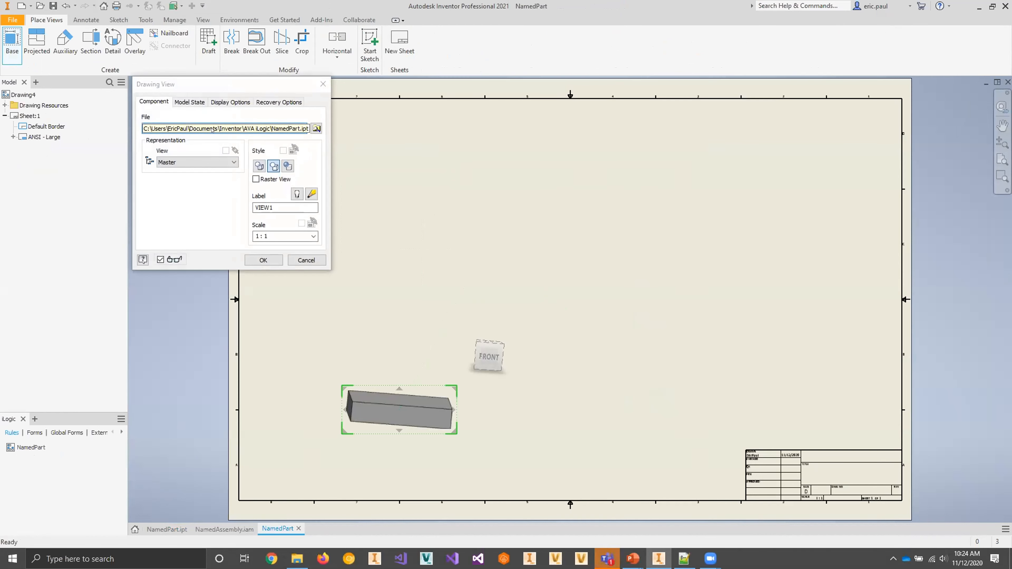
click(485, 358)
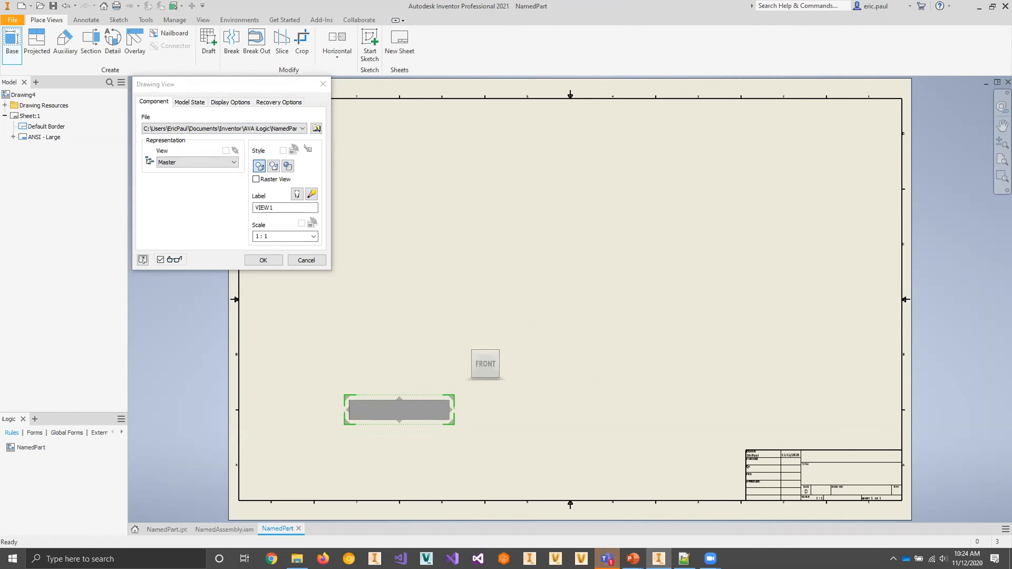
click(263, 260)
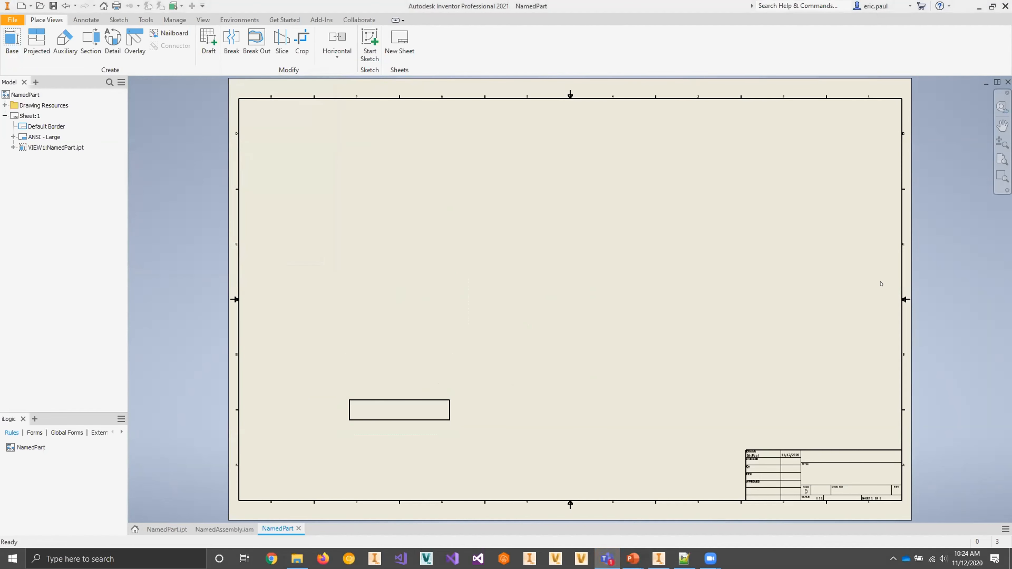
Step: Add an iLogic rule named AddDimension to the drawing
click(37, 445)
scroll(323, 467, up, 5)
scroll(323, 461, down, 2)
middle_drag(323, 463, 382, 423)
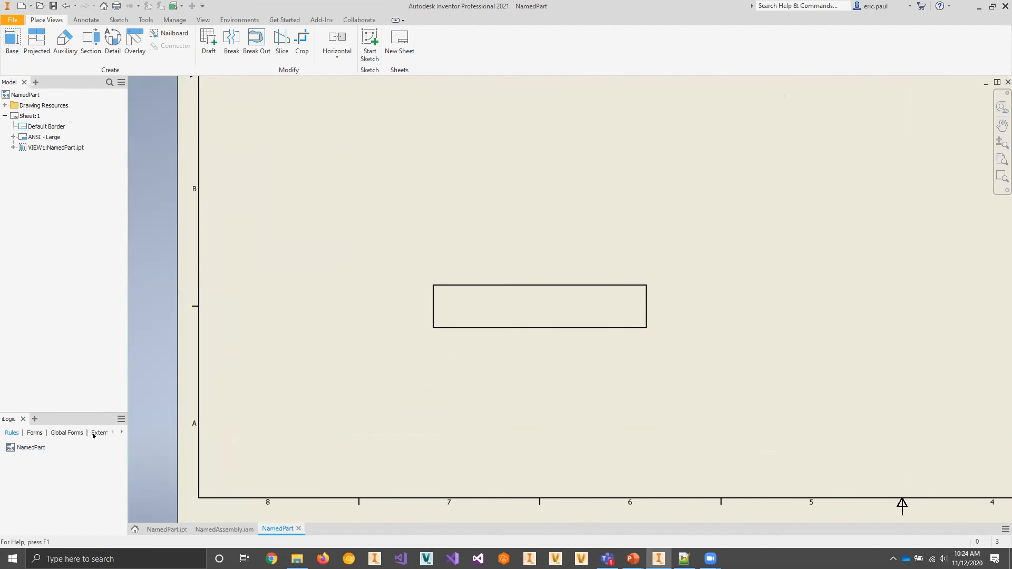
right_click(46, 470)
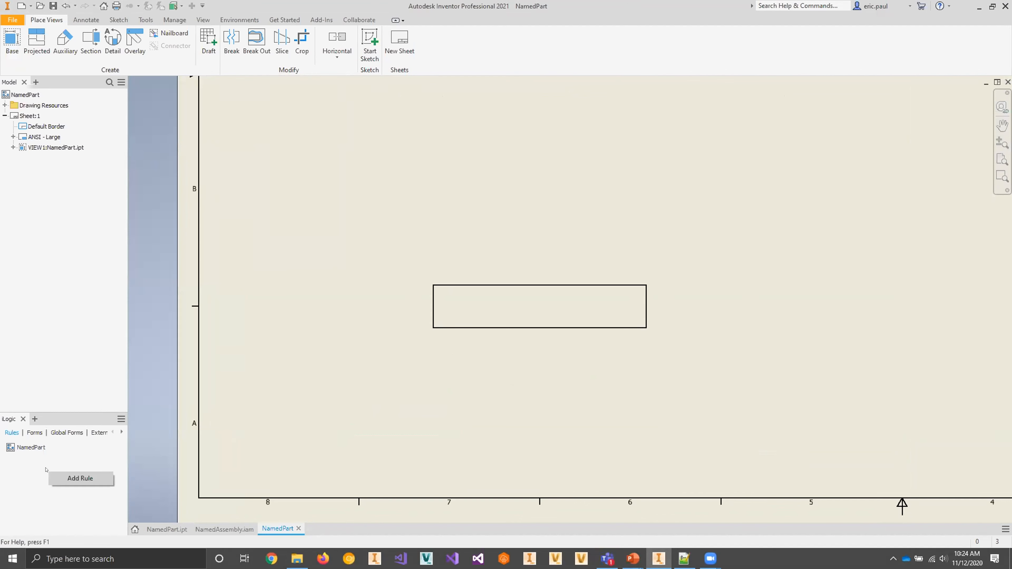
click(79, 478)
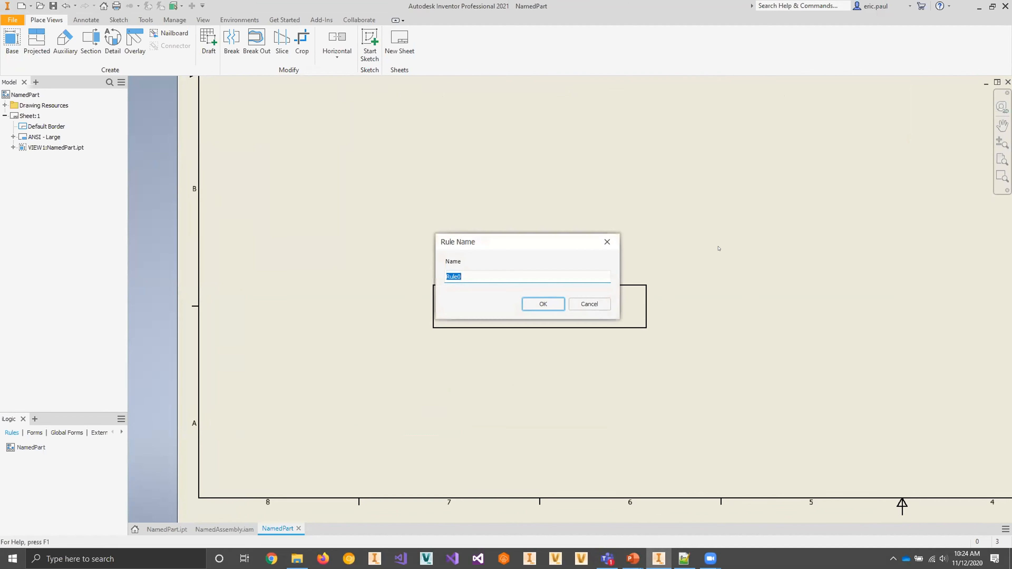
text(AddDimension)
key(Return)
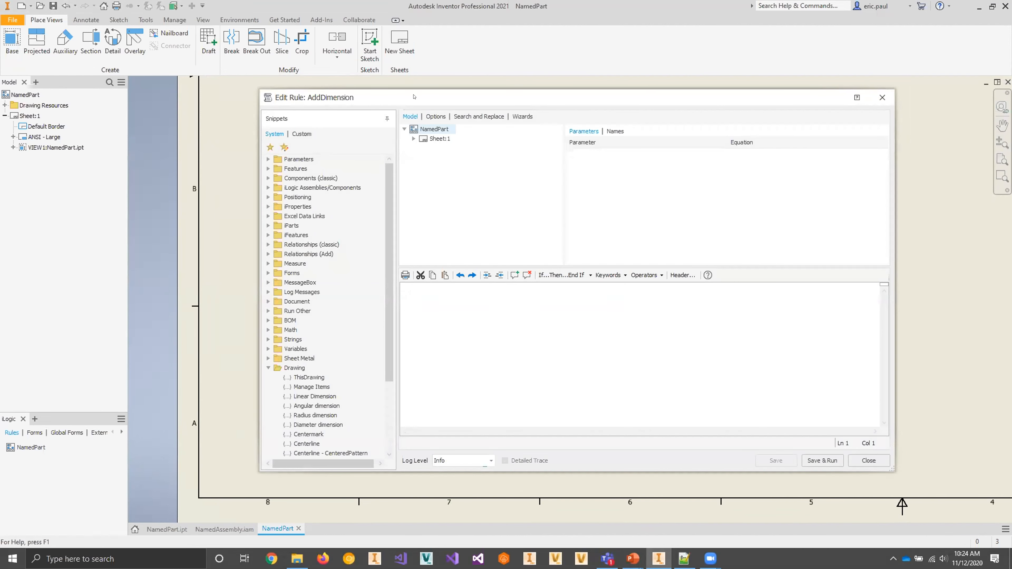
Step: Insert the Linear Dimension snippet from the Drawing system snippets into the AddDimension rule
drag(408, 96, 401, 96)
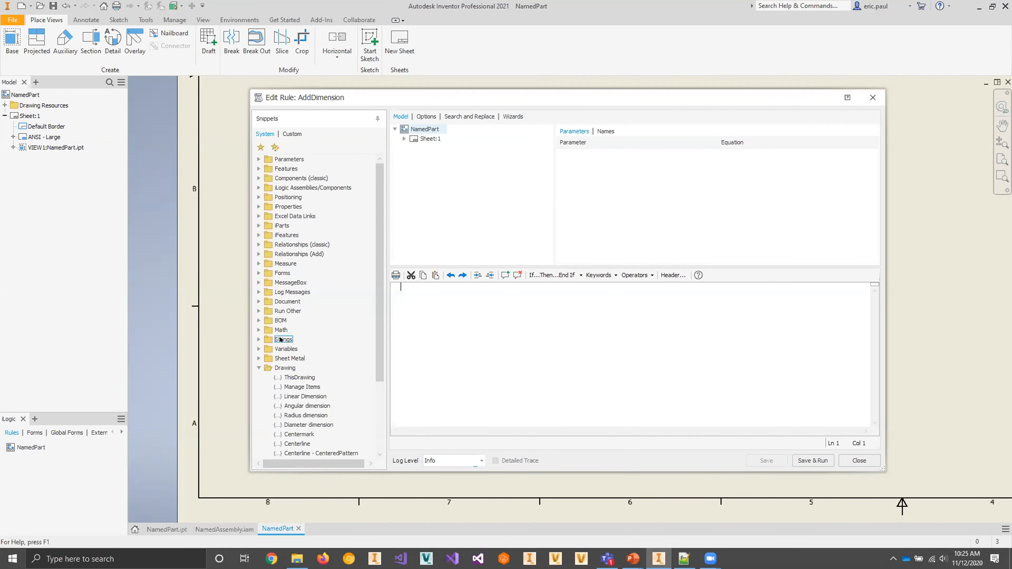
scroll(290, 327, down, 2)
click(284, 312)
scroll(291, 315, down, 2)
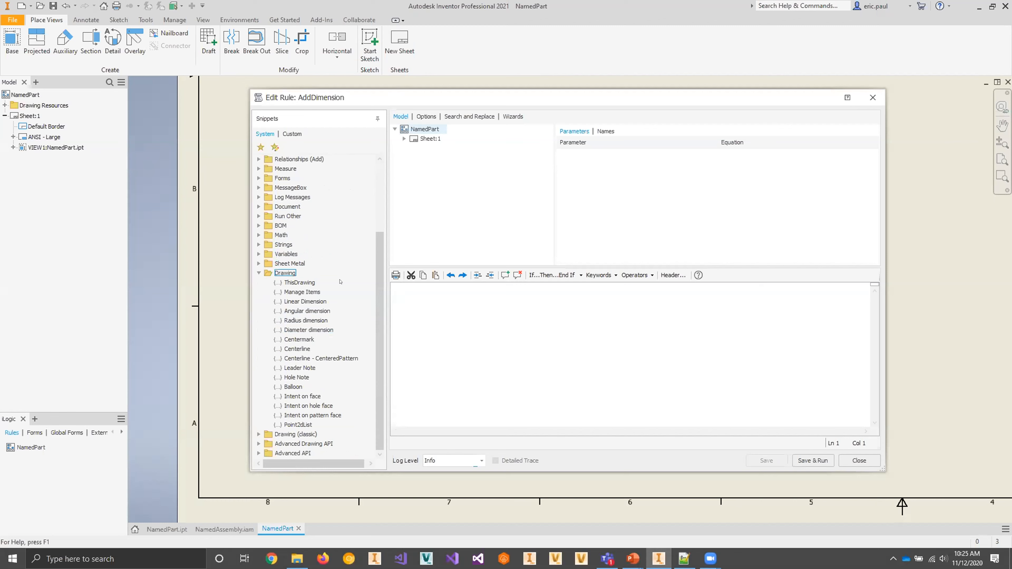
click(299, 308)
click(304, 302)
click(297, 282)
click(313, 302)
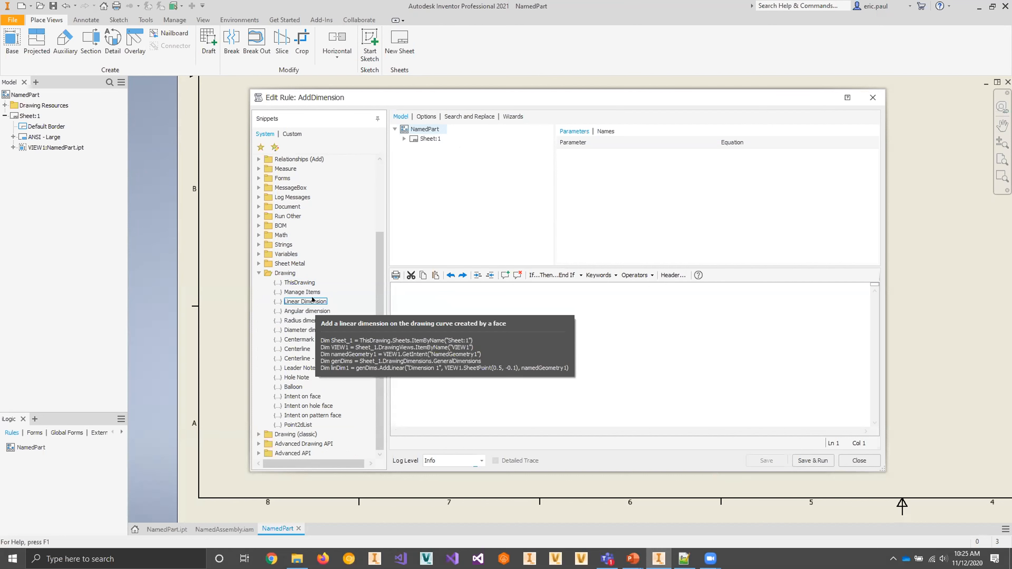
right_click(304, 300)
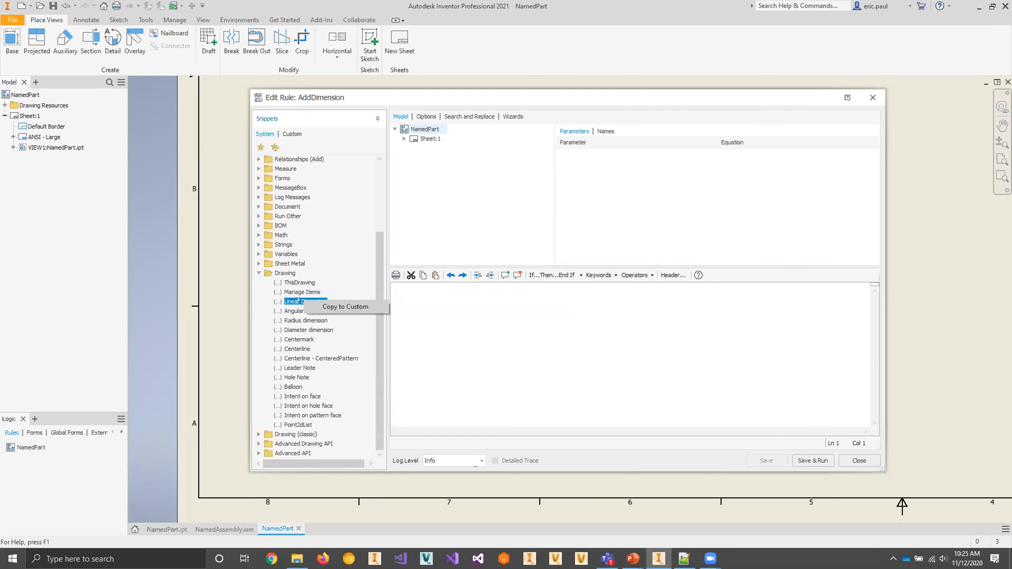
click(373, 274)
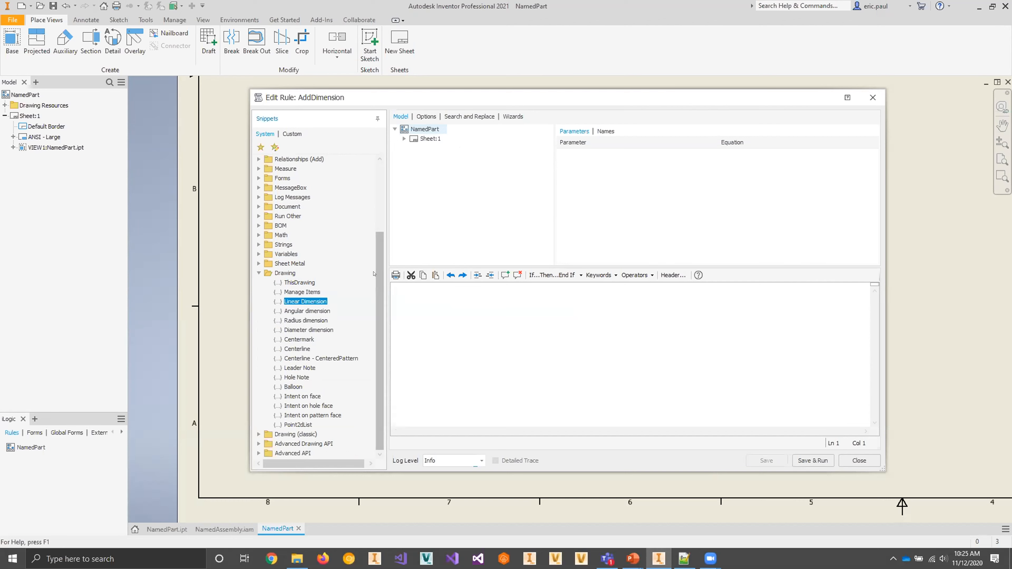
double_click(307, 301)
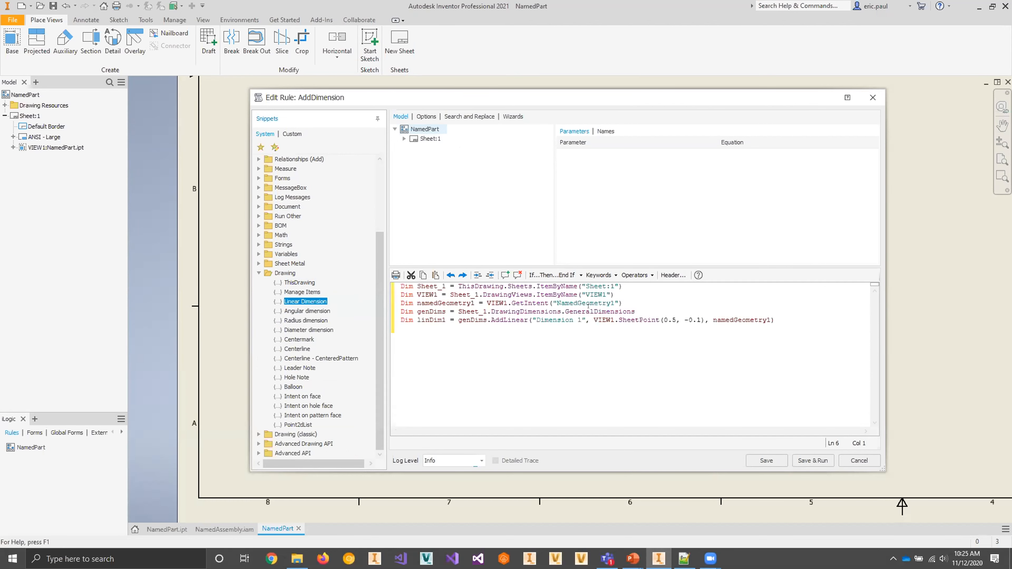
Step: Review the inserted dimension code, then save the AddDimension rule and close its editor
drag(399, 283, 789, 316)
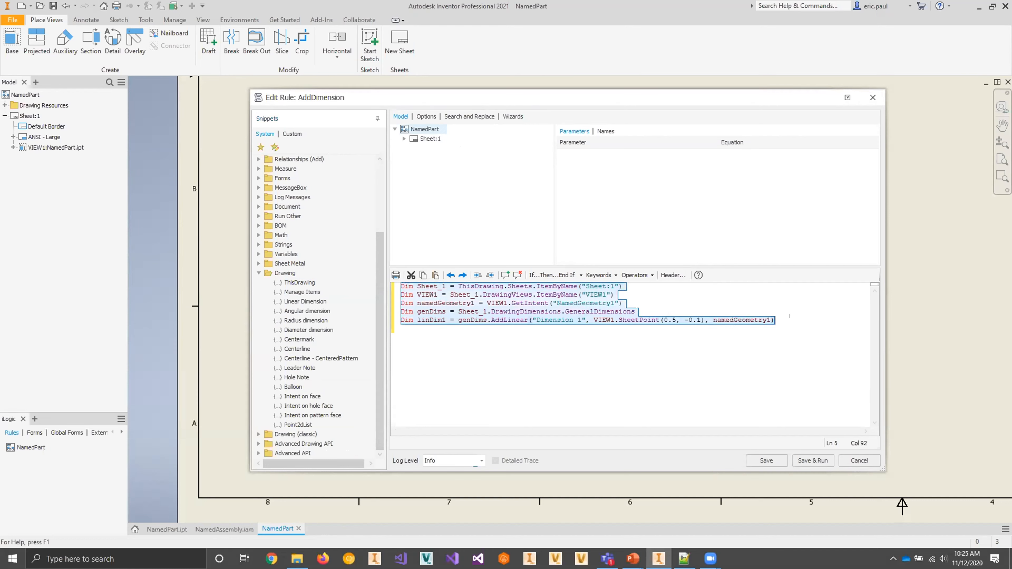
click(661, 294)
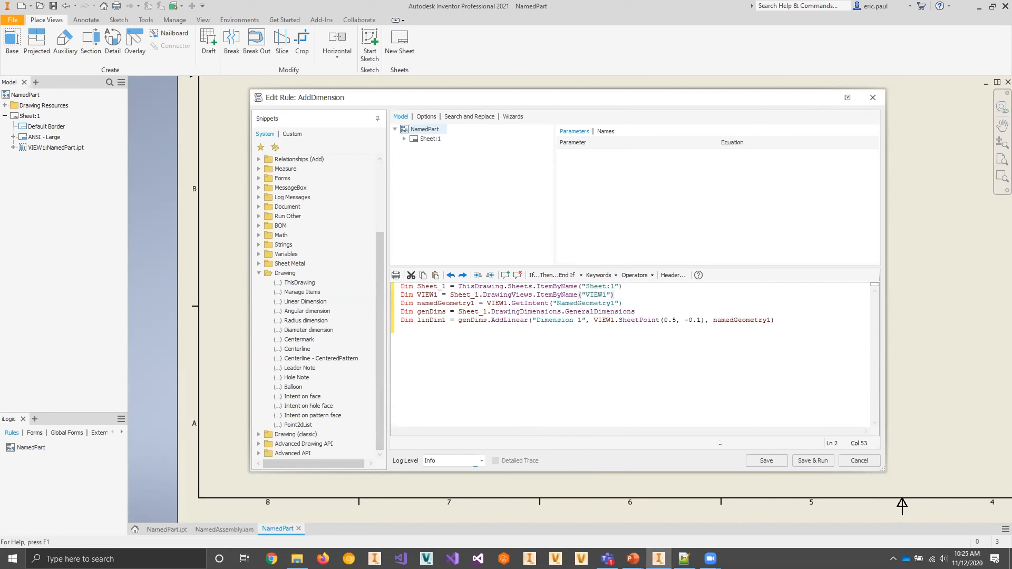
click(763, 459)
click(859, 461)
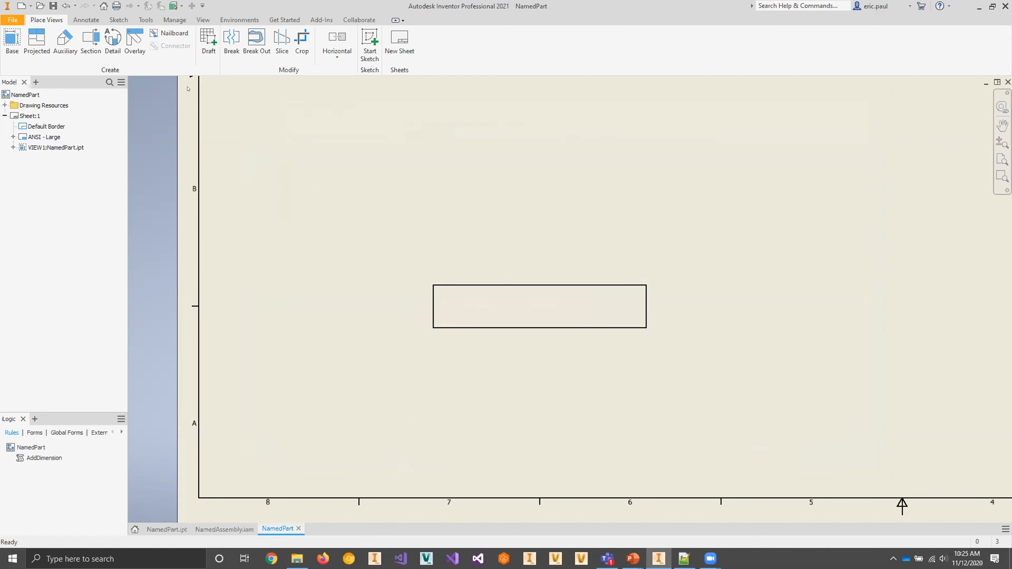
click(84, 22)
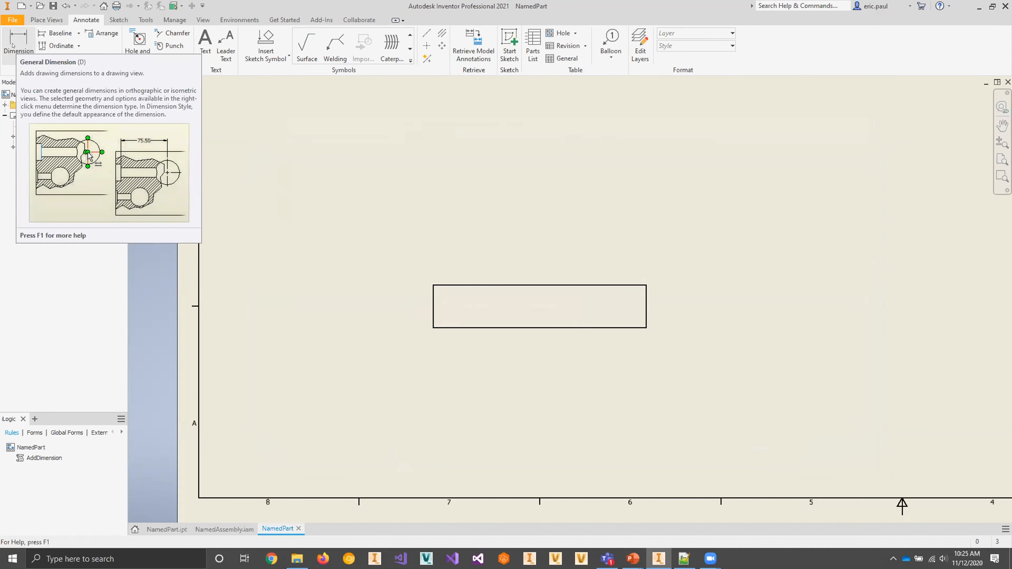
click(22, 40)
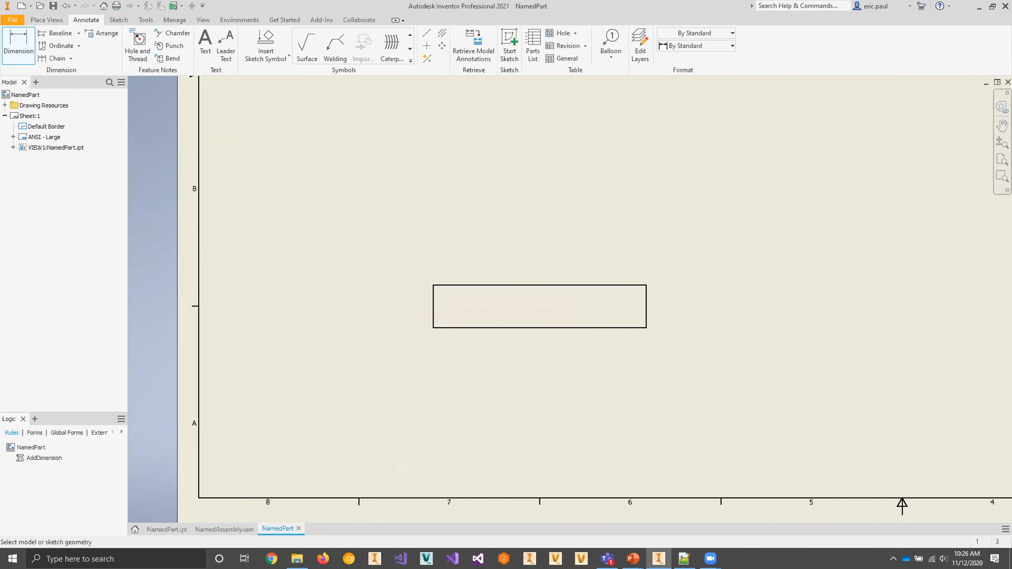
key(Escape)
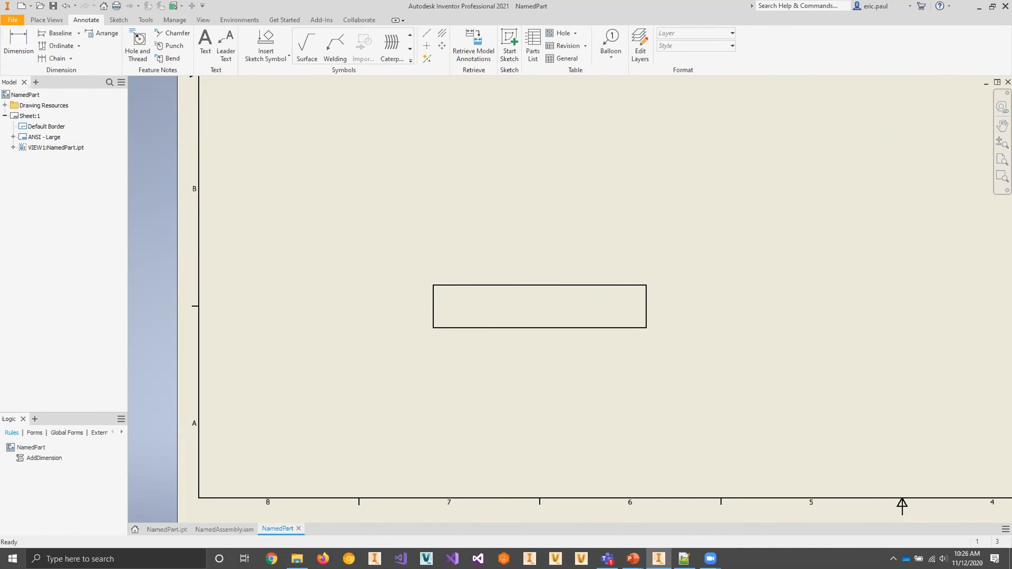
Step: In Notepad++, write a "Context" heading with the indented items "- Sheet" and "- View", then move the notes aside
drag(1011, 72, 846, 72)
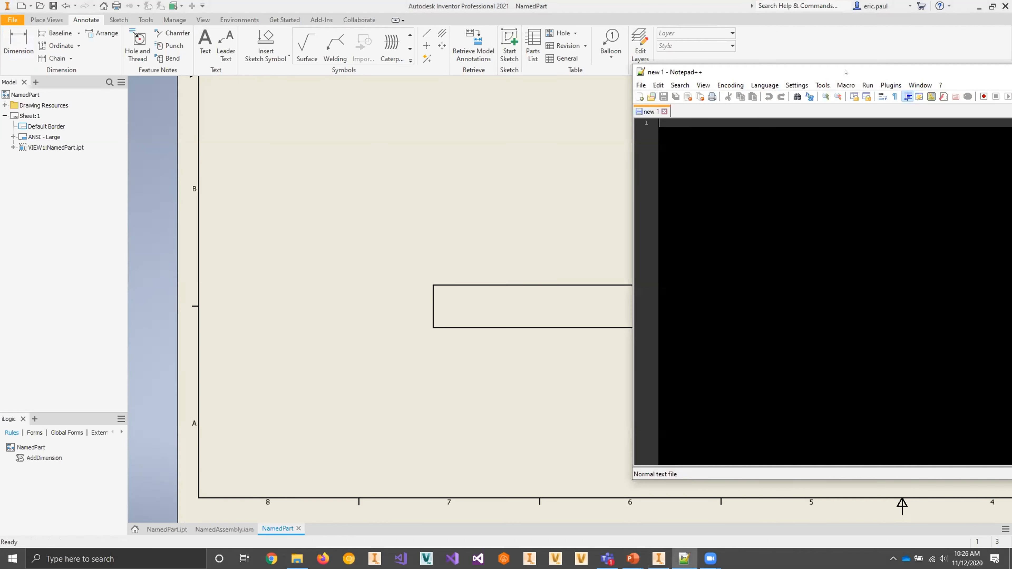
text(Context)
key(Return)
text(- Sheet)
key(Return)
text(- View)
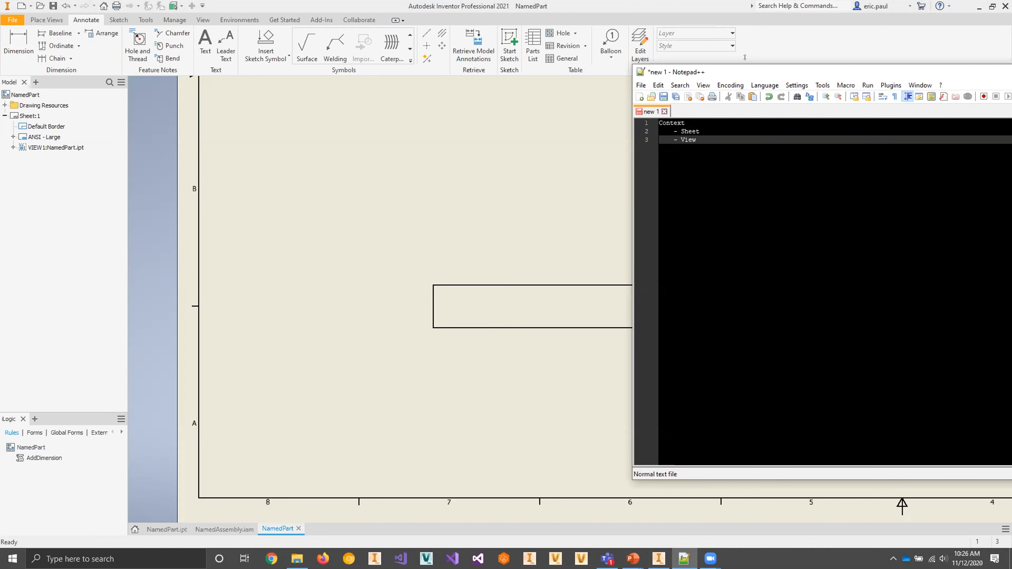
drag(735, 72, 1011, 75)
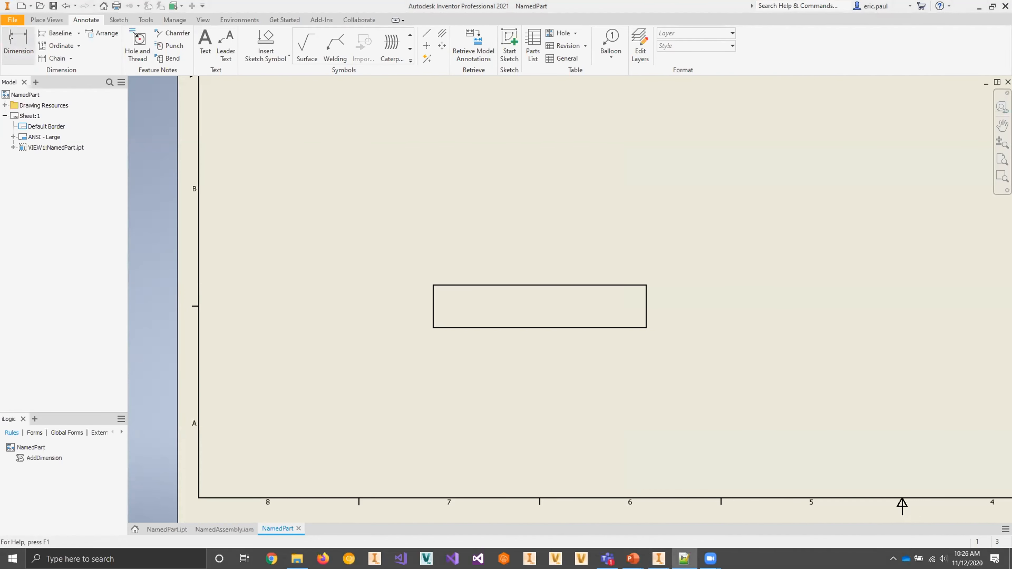
Step: Dimension the horizontal distance between the view's two vertical end edges, placing the dimension above the view
click(20, 45)
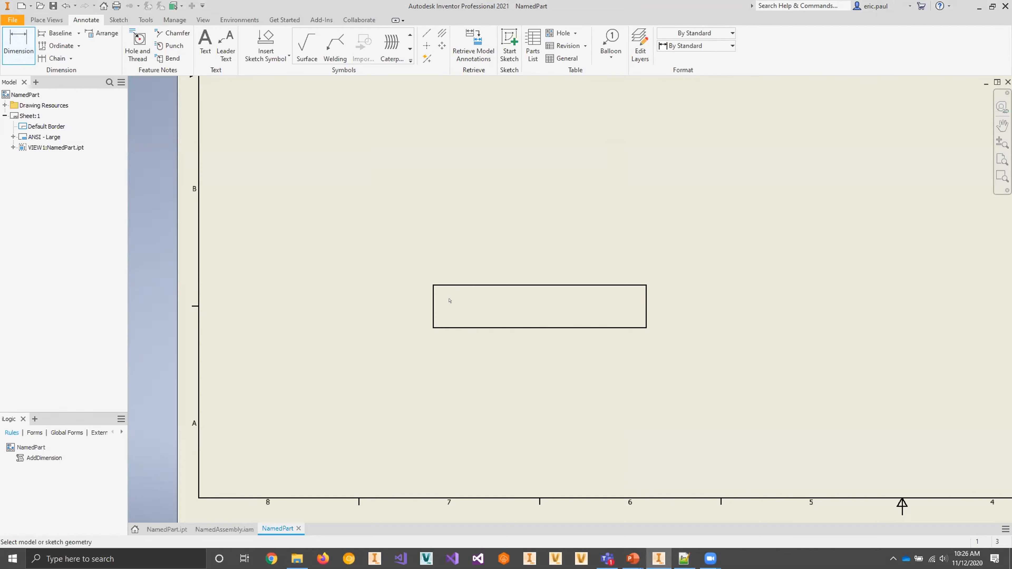
click(427, 293)
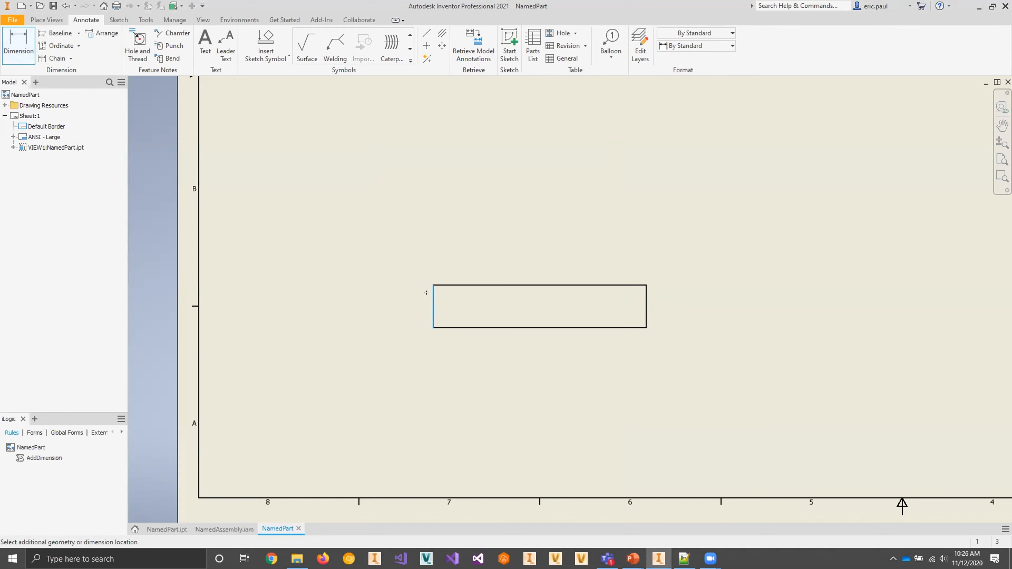
click(645, 299)
click(518, 264)
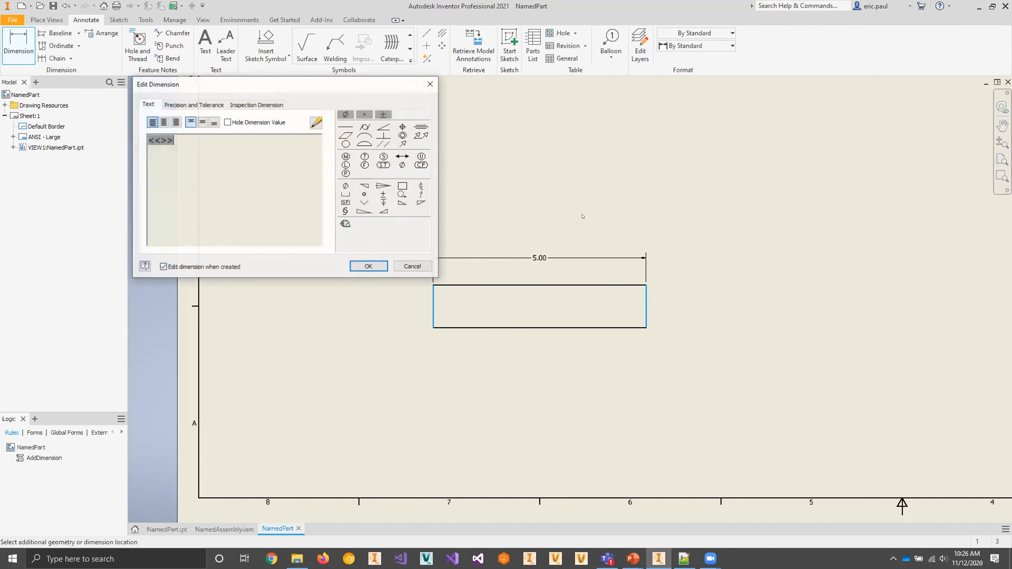
click(369, 266)
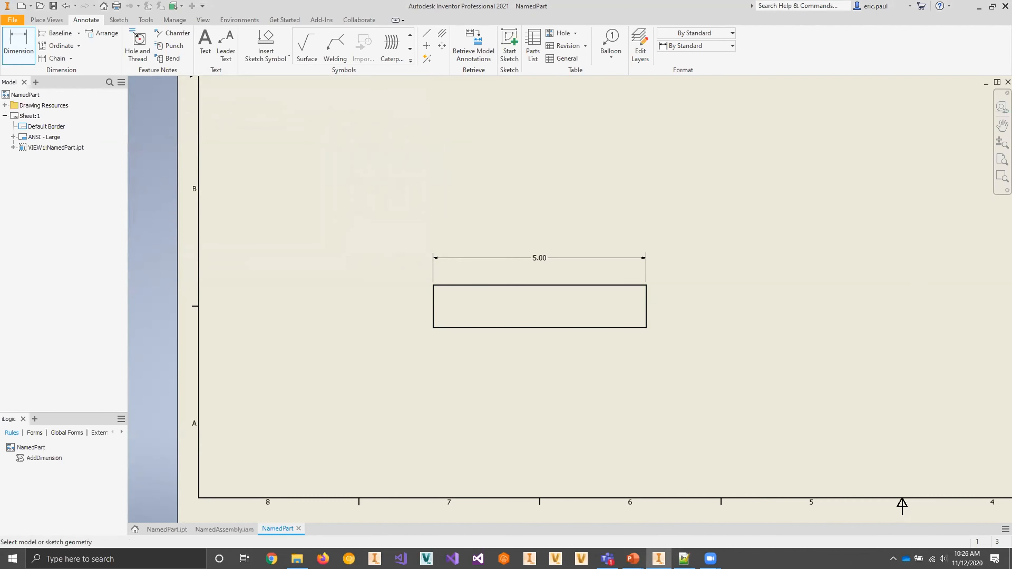
Step: In the Notepad++ notes, add a "Geometry Intent" heading with the indented items "- Intent 1" and "- Intent 2"
key(alt+Tab)
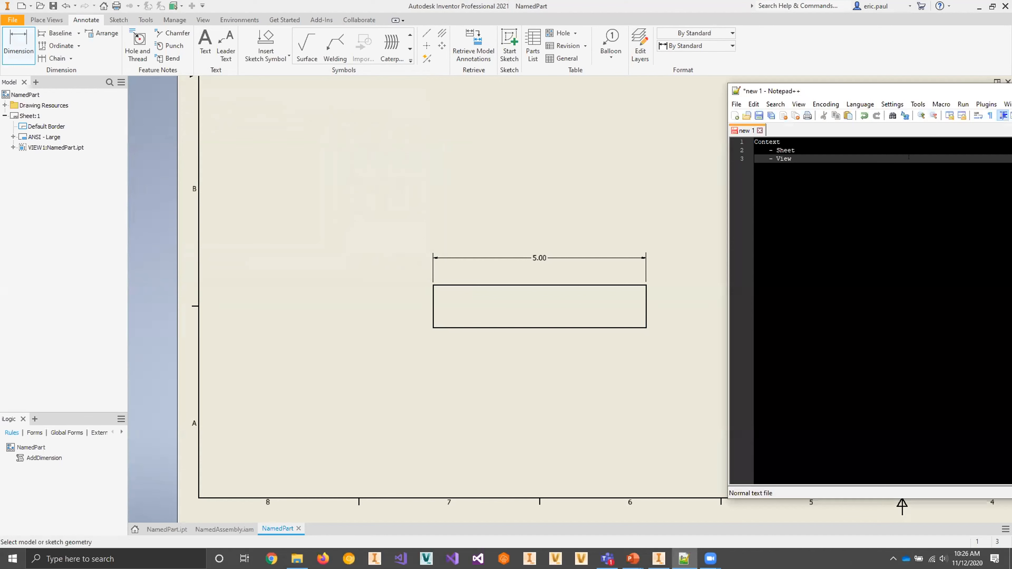
key(Return)
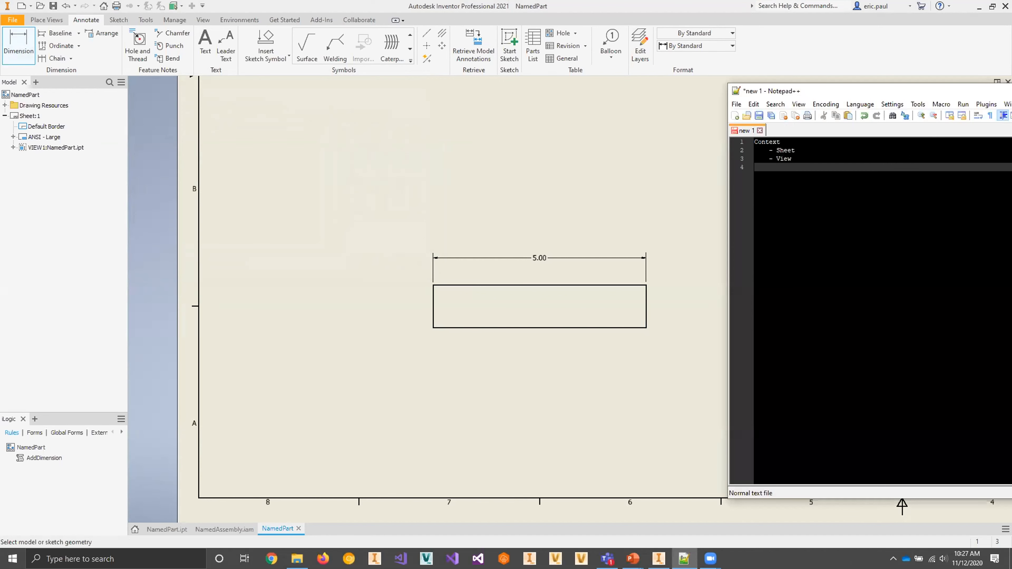
text(Geometry Intent)
key(Return)
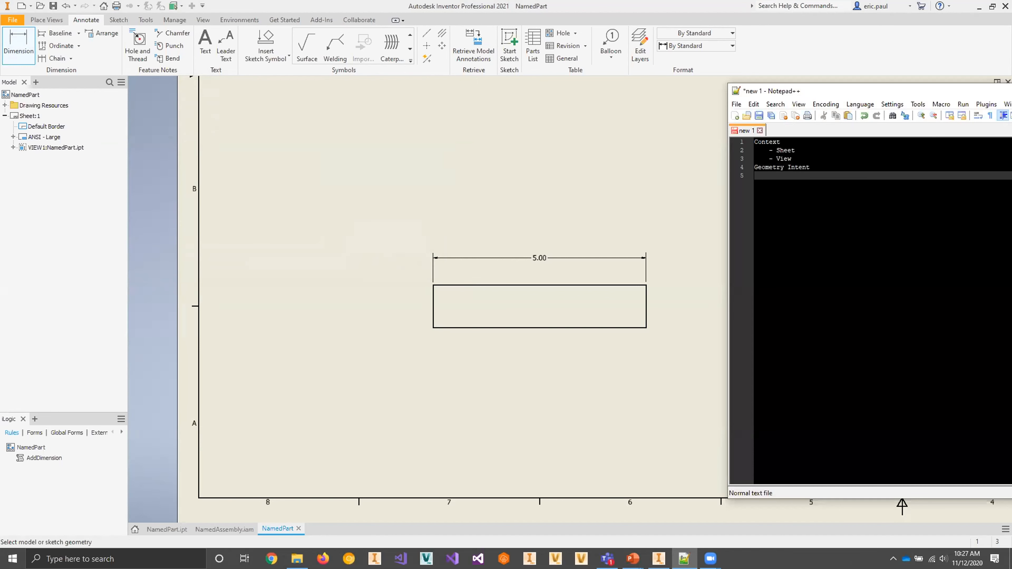
text(- Intent 1)
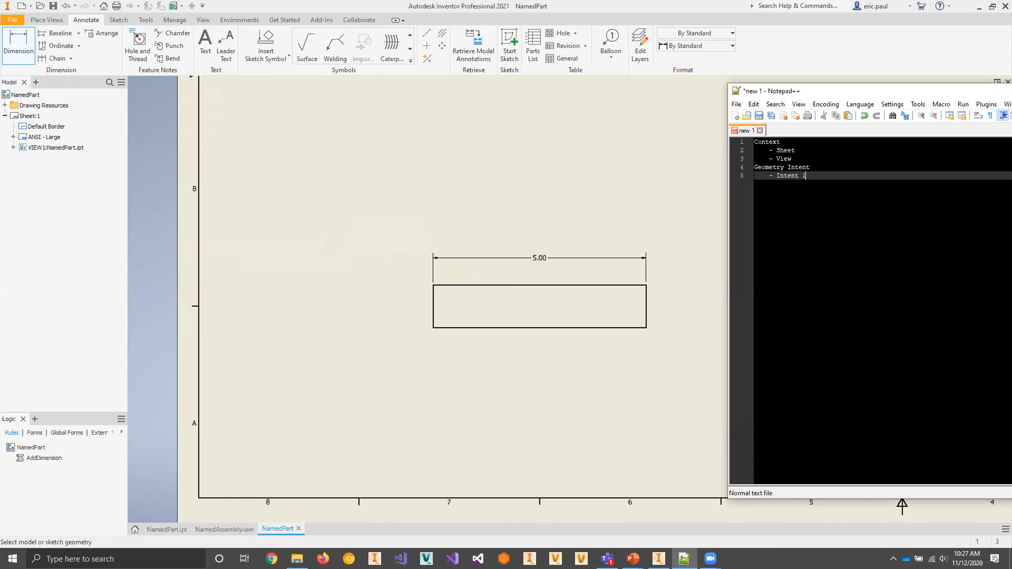
key(Return)
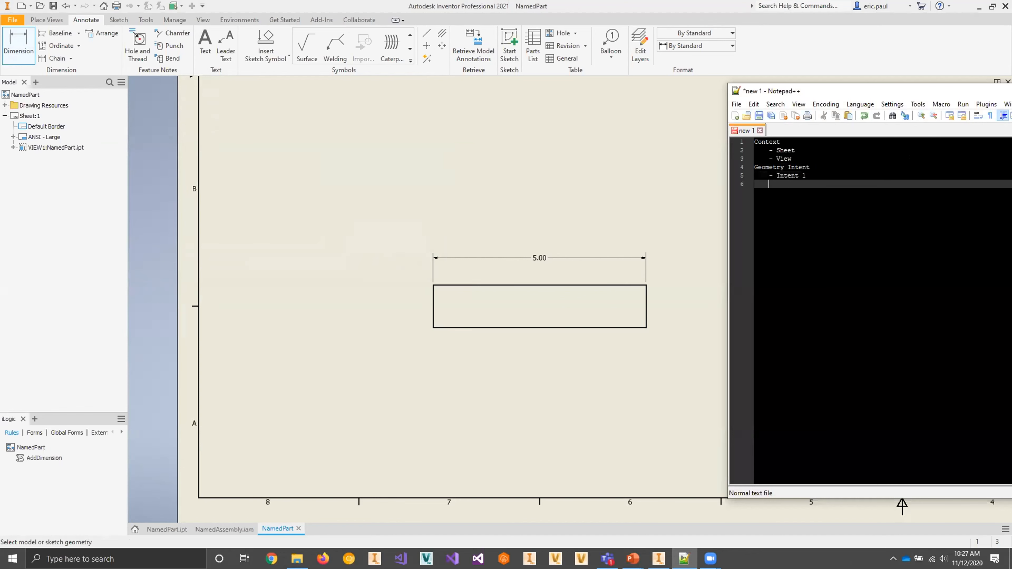
text(- Intent 2)
Step: Add the notes "- Where to place the dimension text" and "What type of Dimension", then return to the Inventor drawing
key(Return)
text(- Where to place the )
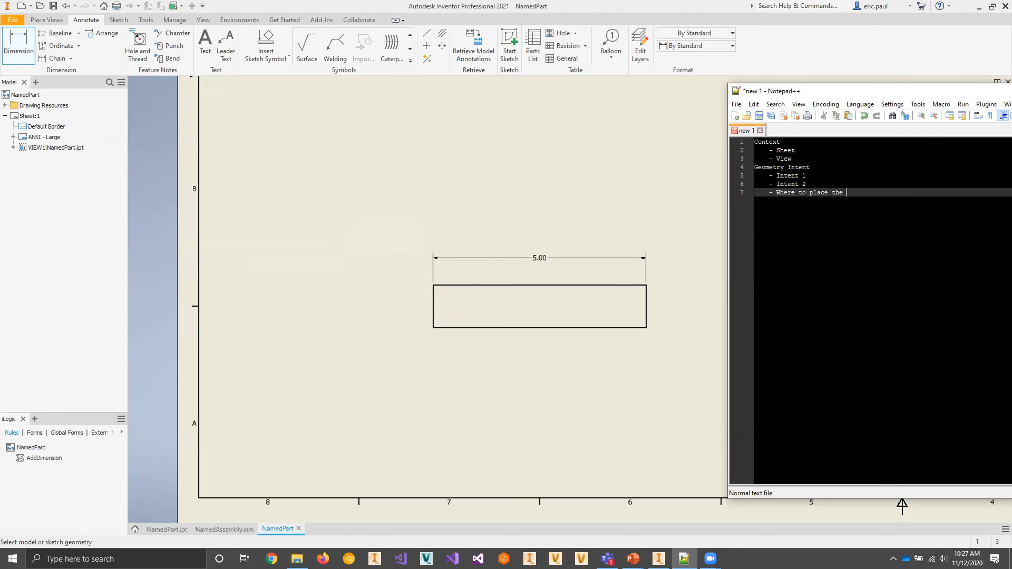
text(dimension text)
click(536, 257)
click(904, 89)
key(Return)
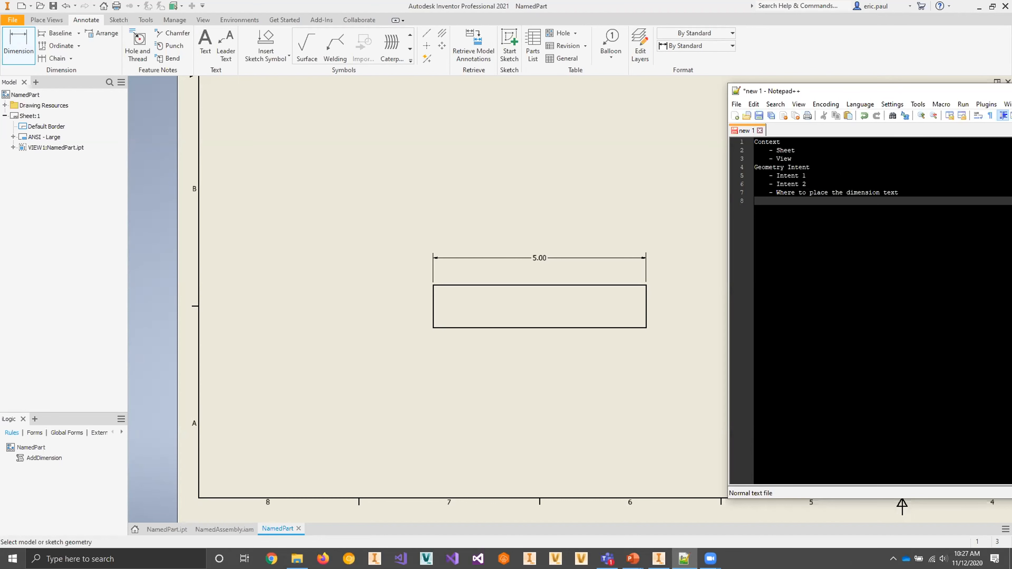
text(What type of Dimension)
drag(821, 89, 930, 90)
click(97, 357)
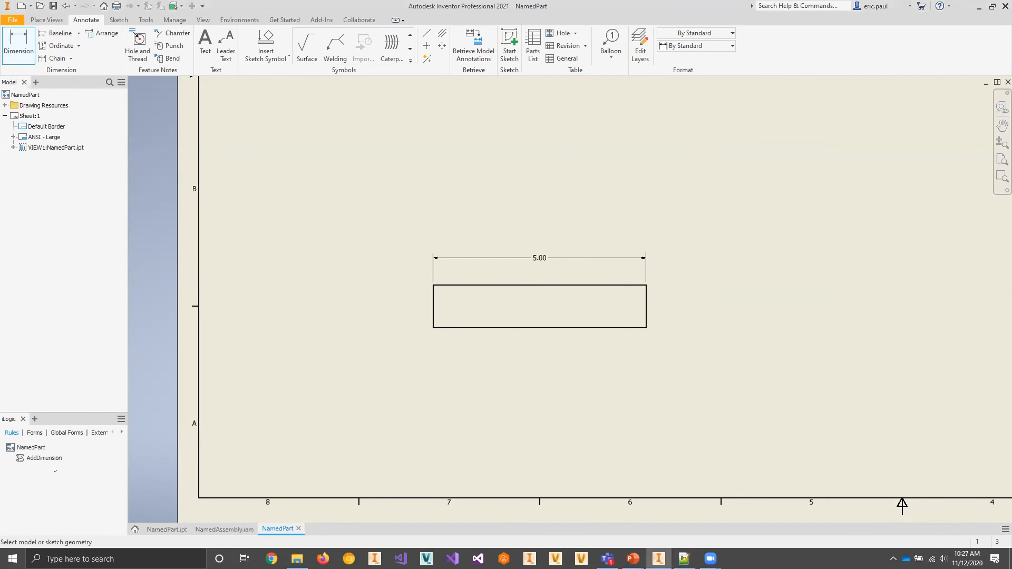
Step: Open the AddDimension rule for editing and insert a block of blank lines between the genDims and linDim1 lines
right_click(51, 458)
click(87, 477)
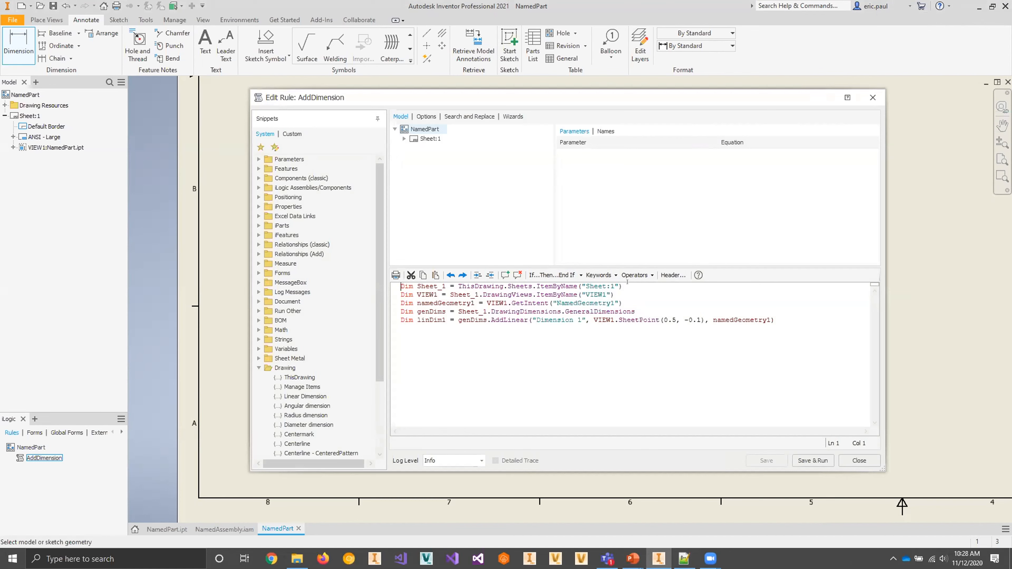
click(646, 312)
key(Return)
key(Return)
key(Return)
key(Return)
key(Return)
key(Return)
key(Return)
key(Return)
key(Return)
key(Return)
key(Return)
key(Return)
key(Return)
key(Return)
key(Return)
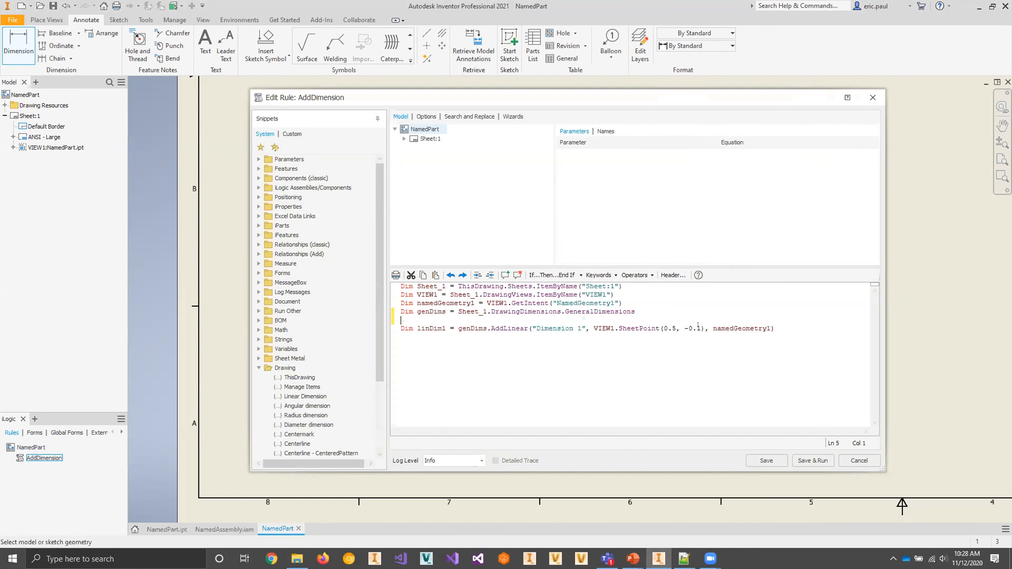
Step: Examine the arguments of the AddLinear statement, then save the AddDimension rule and close its editor
scroll(570, 318, down, 1)
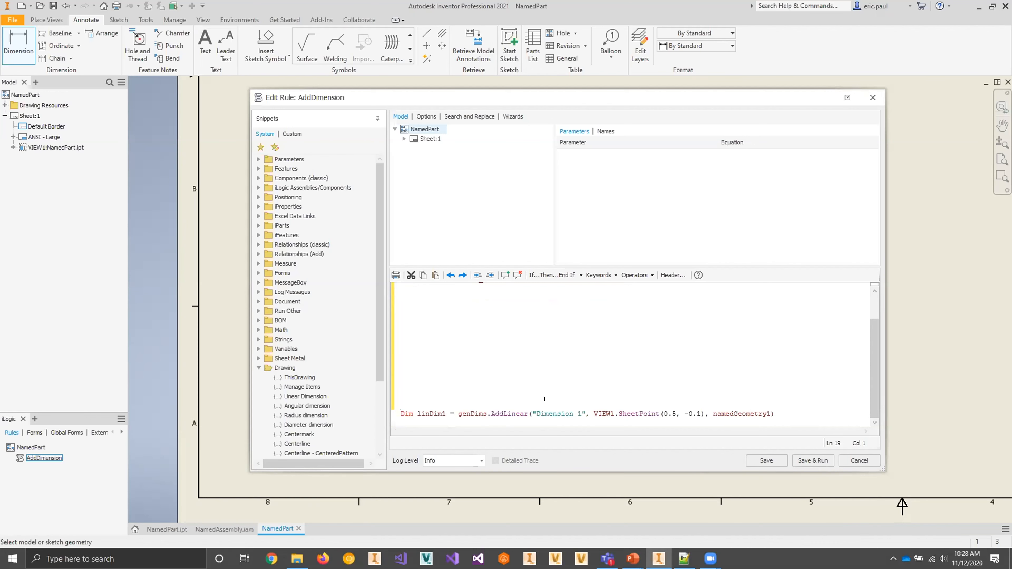
mouse_move(503, 411)
mouse_move(602, 410)
double_click(608, 414)
mouse_move(646, 411)
mouse_move(510, 410)
click(767, 462)
click(859, 461)
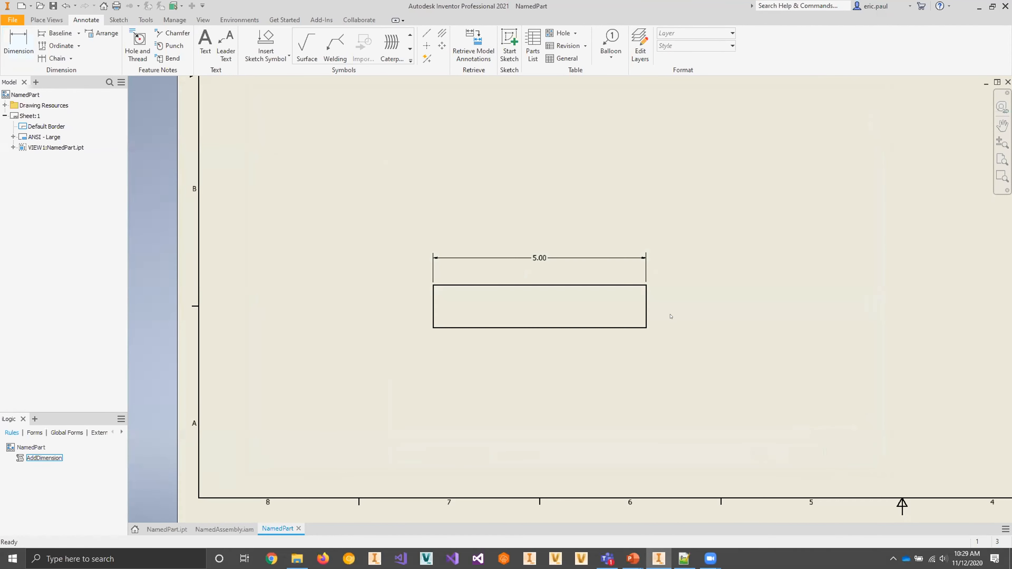
Step: Replace the edge-to-edge dimension with a linear dimension of the view's top edge alone, placed above the view
click(541, 256)
key(Delete)
click(20, 44)
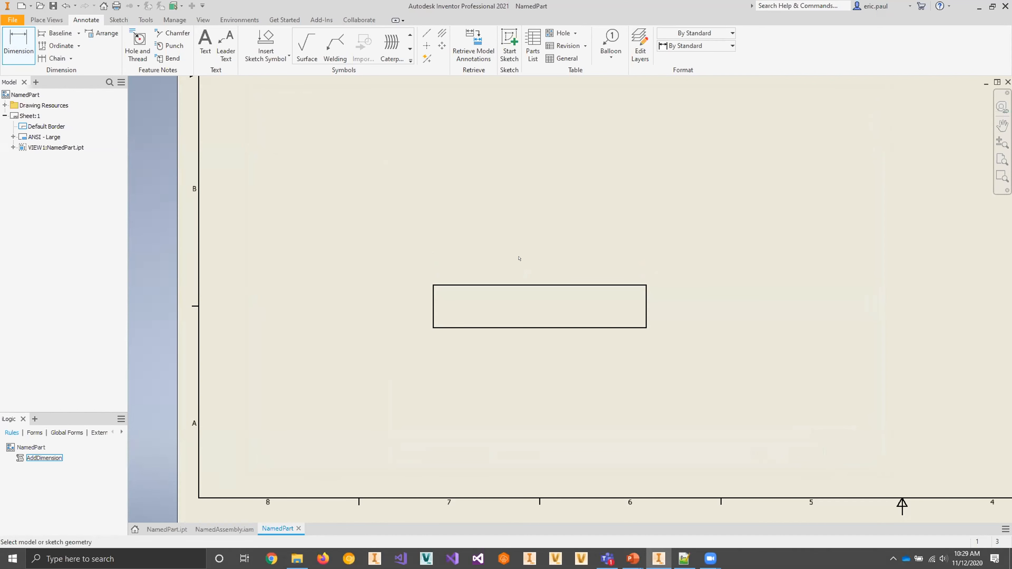
click(518, 285)
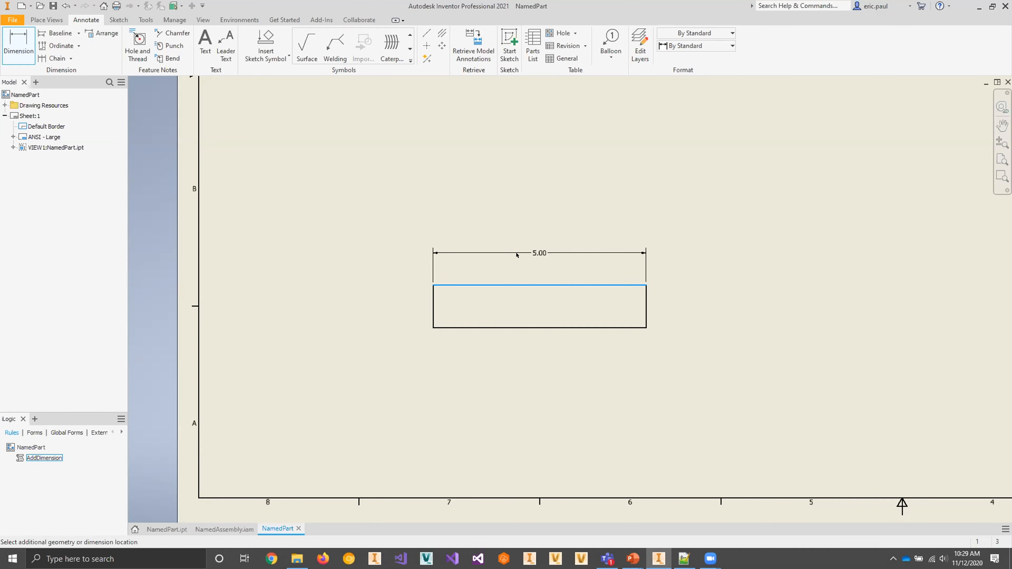
click(517, 255)
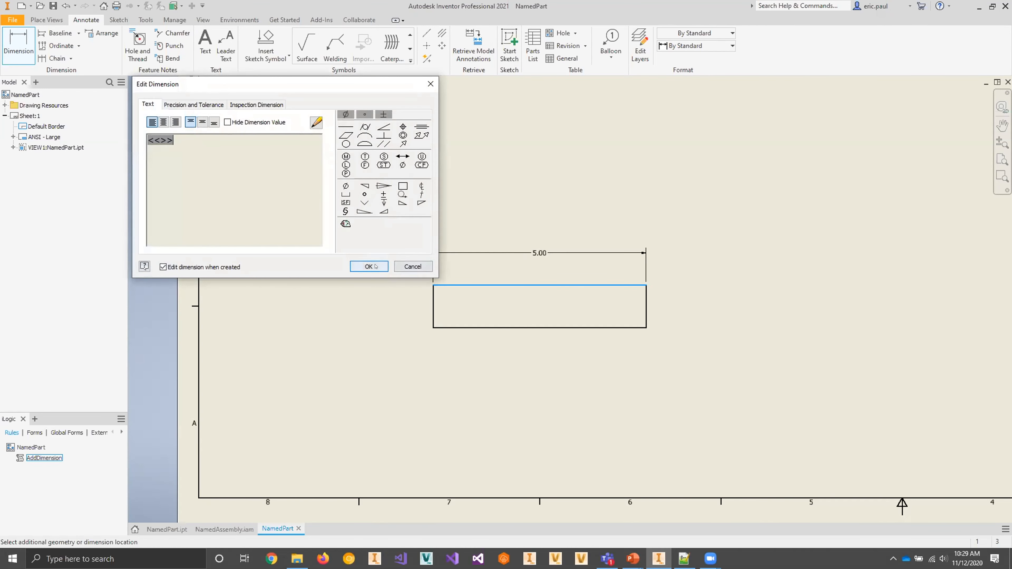
key(Return)
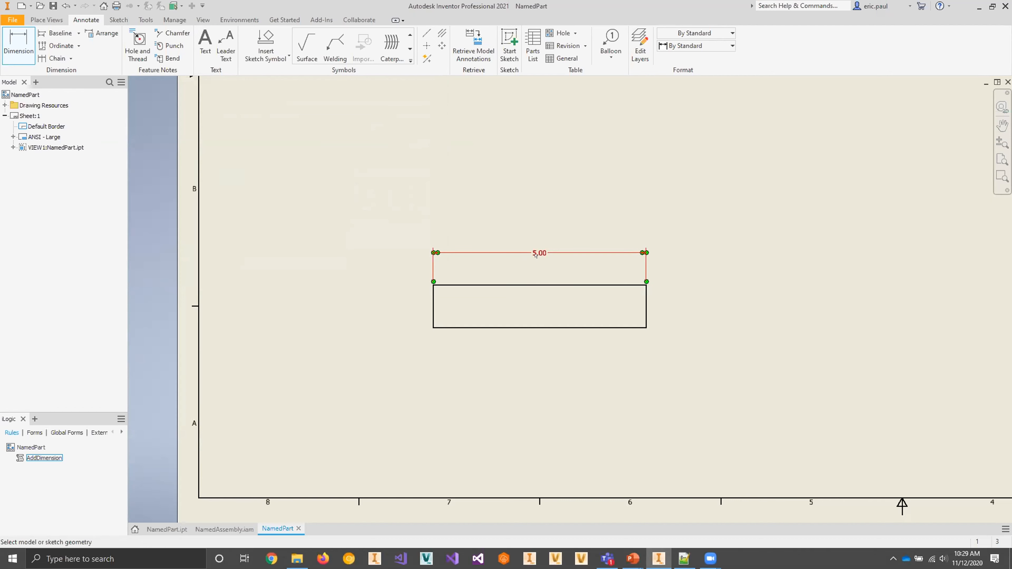
Step: Leave the dimension's settings as they are, end the Dimension command and delete the top-edge dimension
double_click(535, 252)
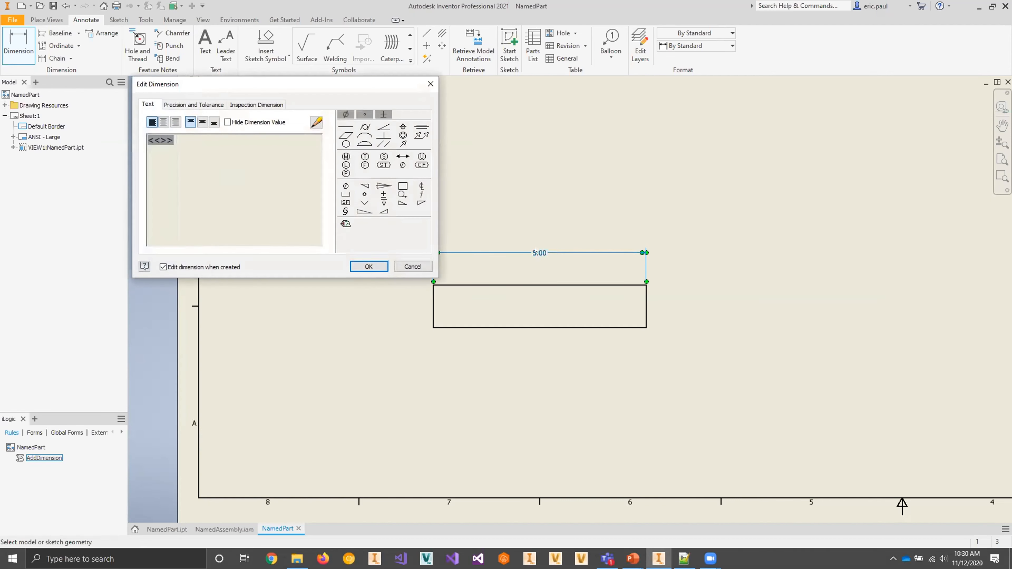
click(411, 266)
right_click(494, 250)
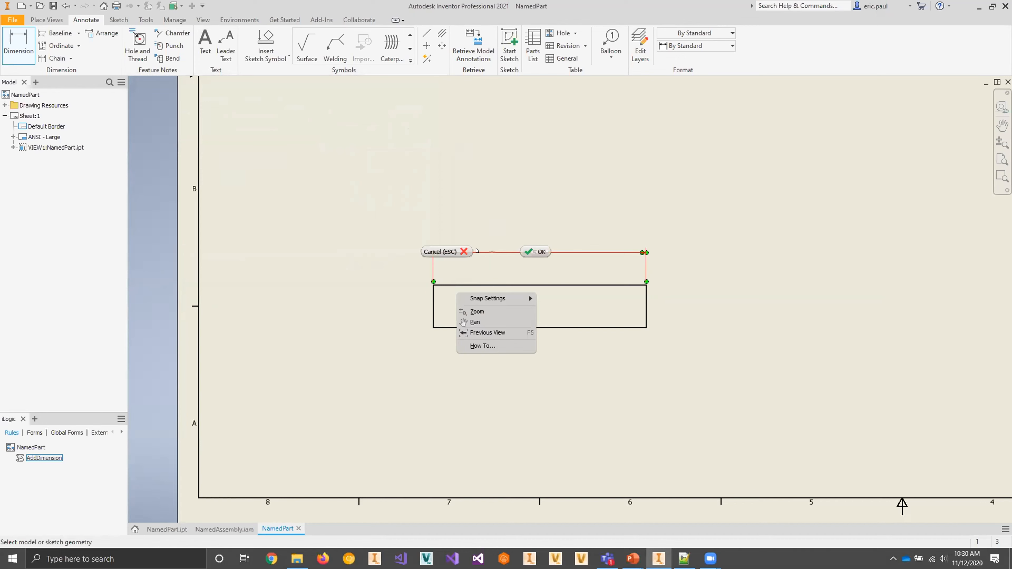
click(443, 251)
click(519, 254)
key(Delete)
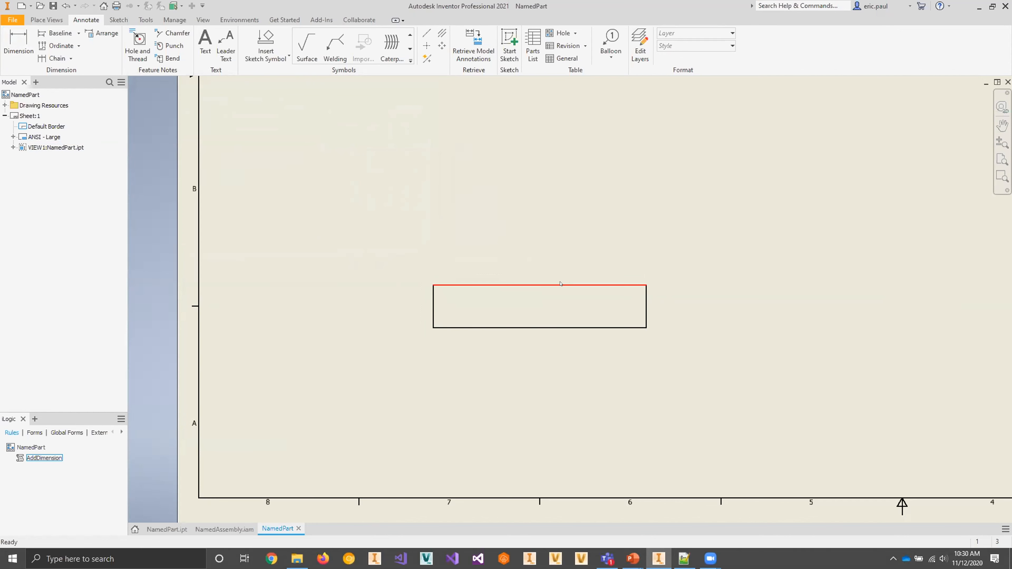
Step: Reopen the AddDimension rule for editing and remove the extra blank lines above the AddLinear statement, keeping one
right_click(21, 458)
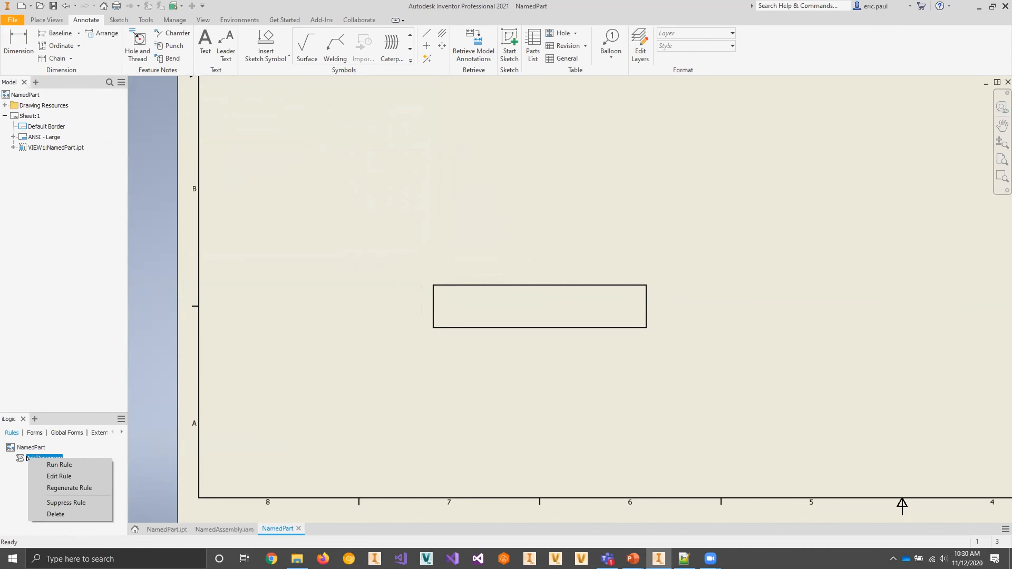
click(60, 475)
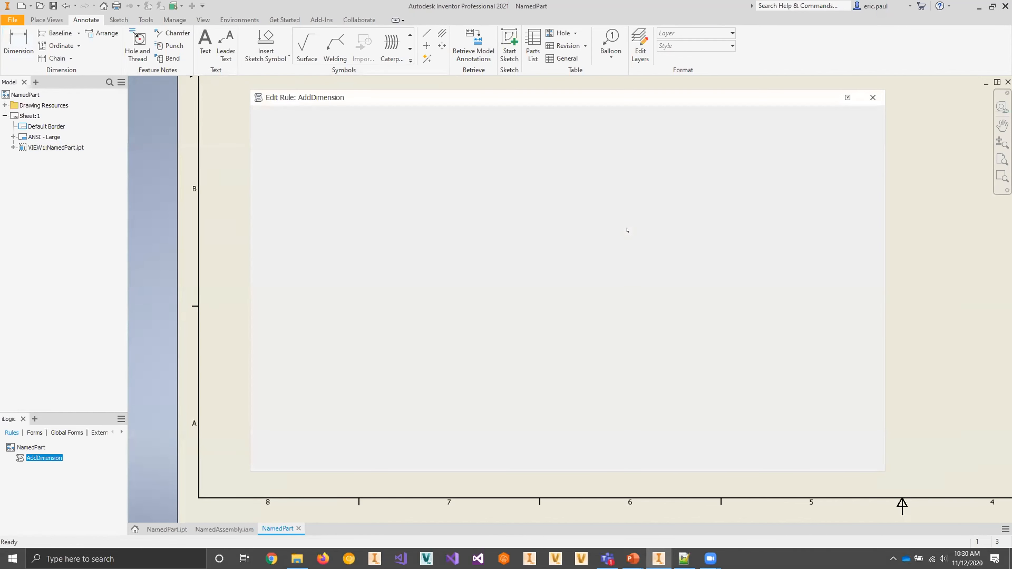
scroll(782, 368, down, 2)
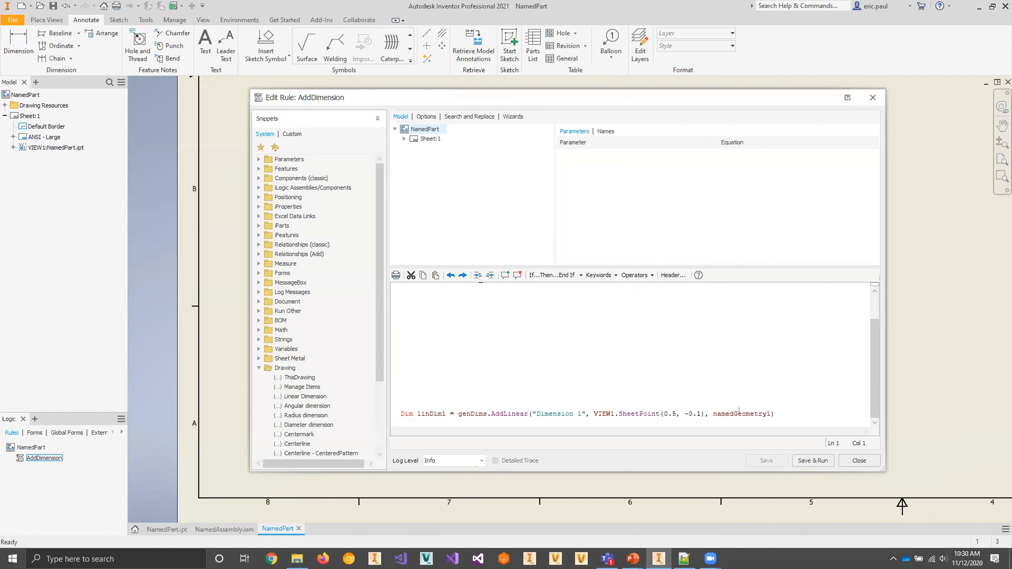
mouse_move(737, 411)
mouse_move(511, 409)
click(462, 393)
shift+click(408, 316)
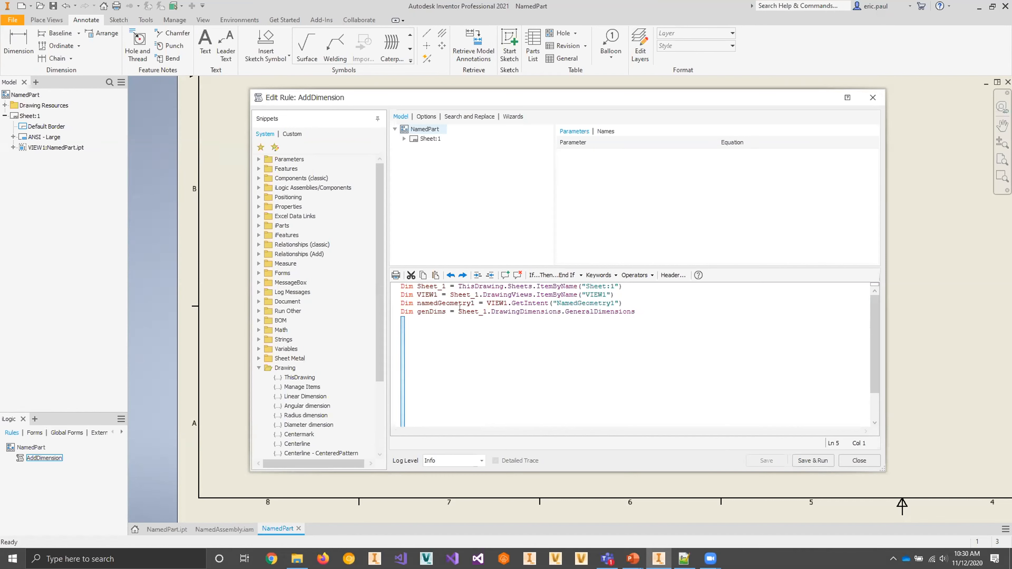
key(Delete)
Step: Set the namedGeometry1 declaration apart with a blank line above and below it
click(689, 299)
key(Return)
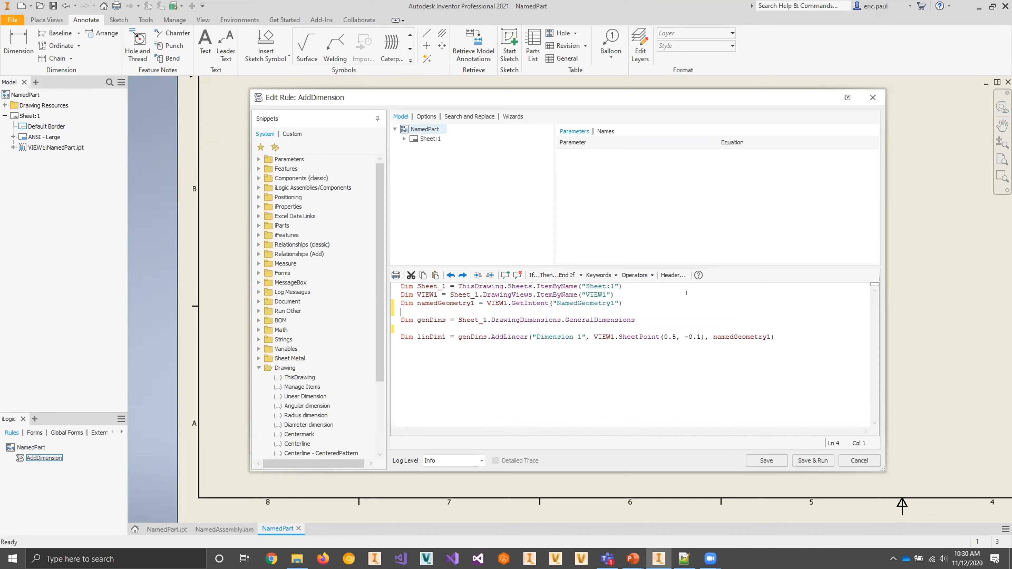
click(687, 293)
key(Return)
Step: Add the comment 'Context on its own line above the Sheet_1 declaration
click(400, 286)
key(Return)
click(450, 285)
text('Context)
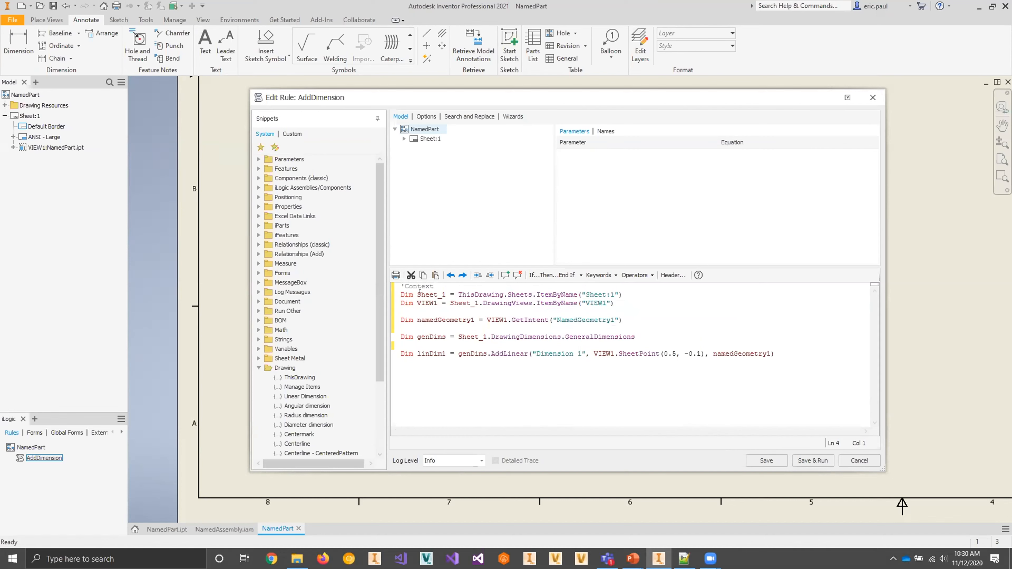
Step: Switch to the Notepad++ checklist and mark the Context, Sheet and View lines as done with an x
drag(585, 294, 614, 295)
key(Down)
key(Down)
key(alt+Tab)
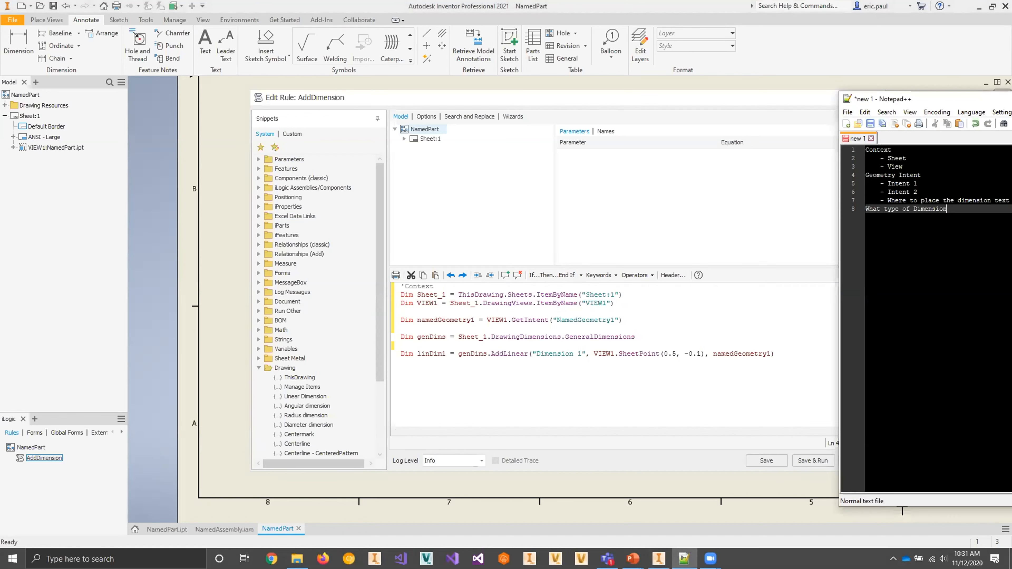
click(864, 149)
text(x)
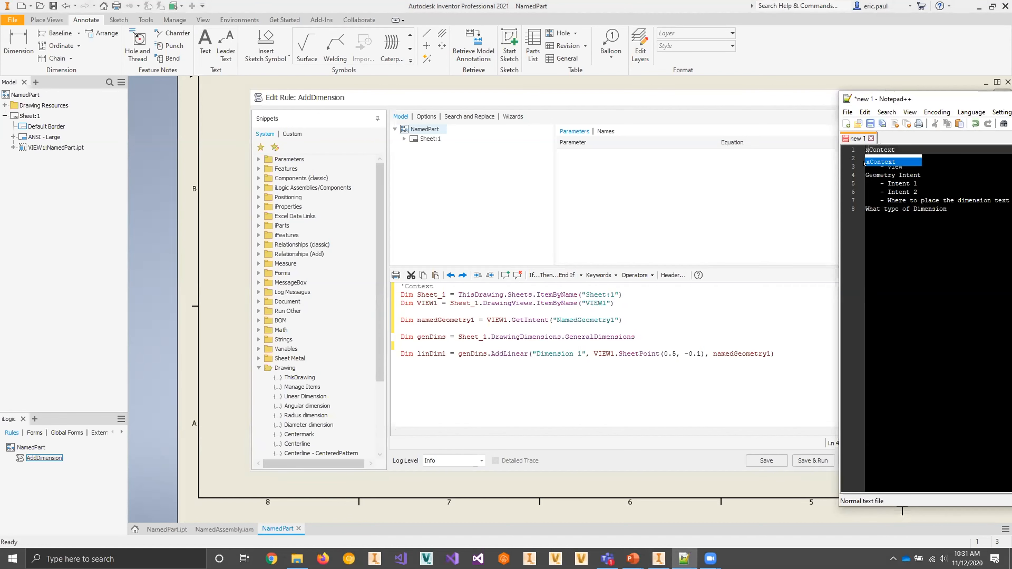
click(880, 175)
click(864, 158)
text(x)
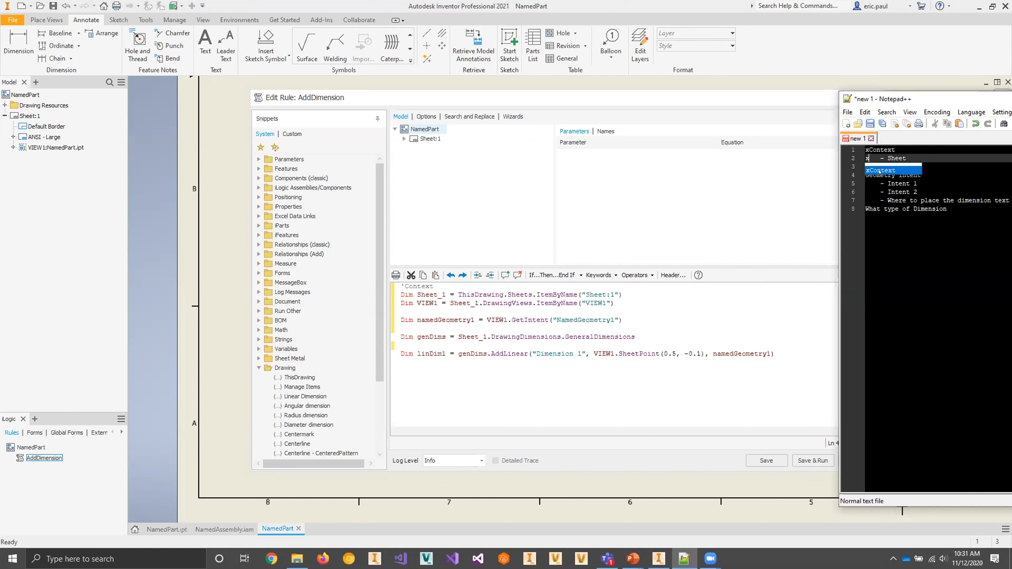
click(866, 183)
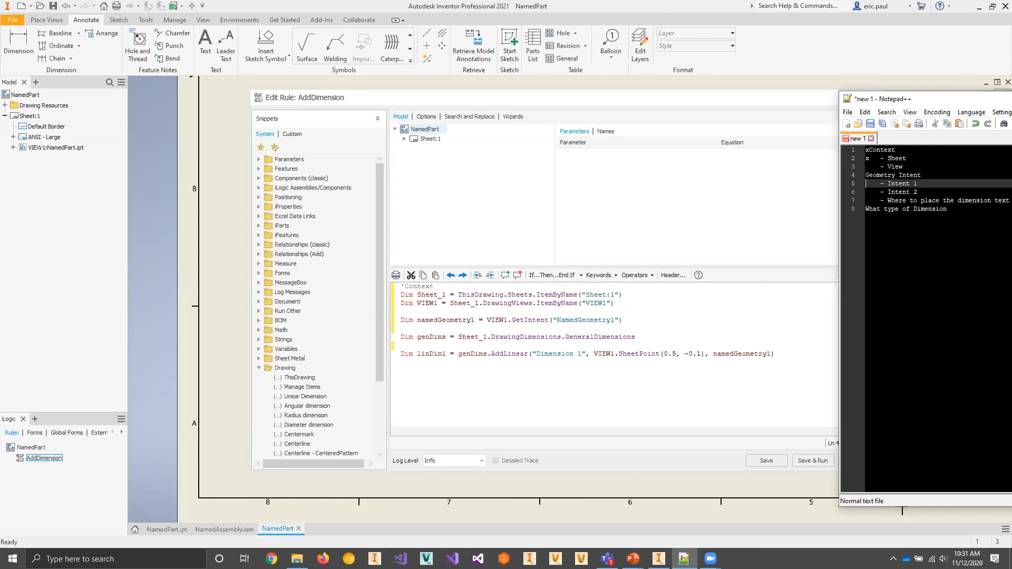
click(864, 167)
text(x)
click(947, 209)
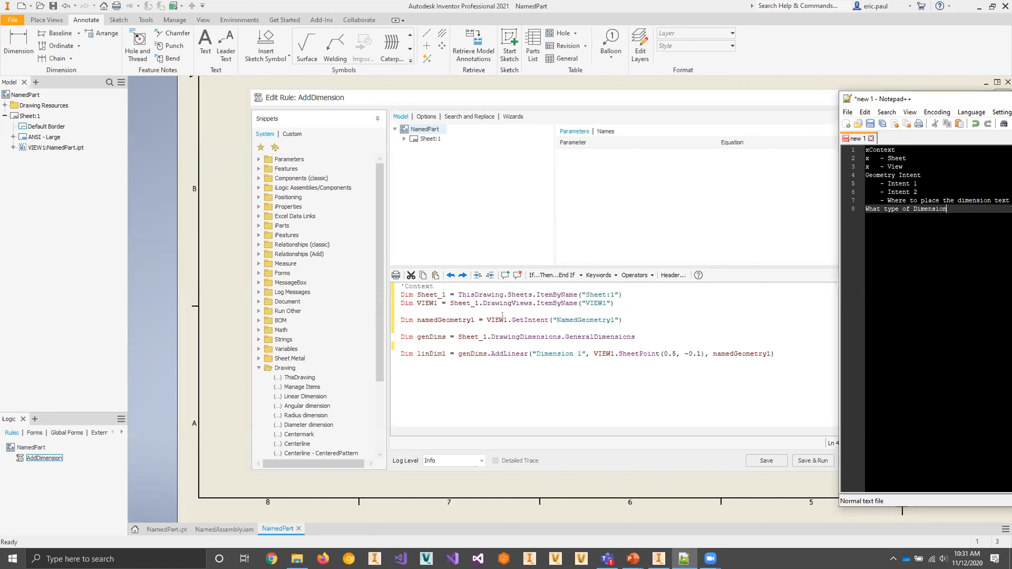
Step: Back in the AddDimension rule, set the geometry name in the namedGeometry1 GetIntent call to "Left"
click(622, 319)
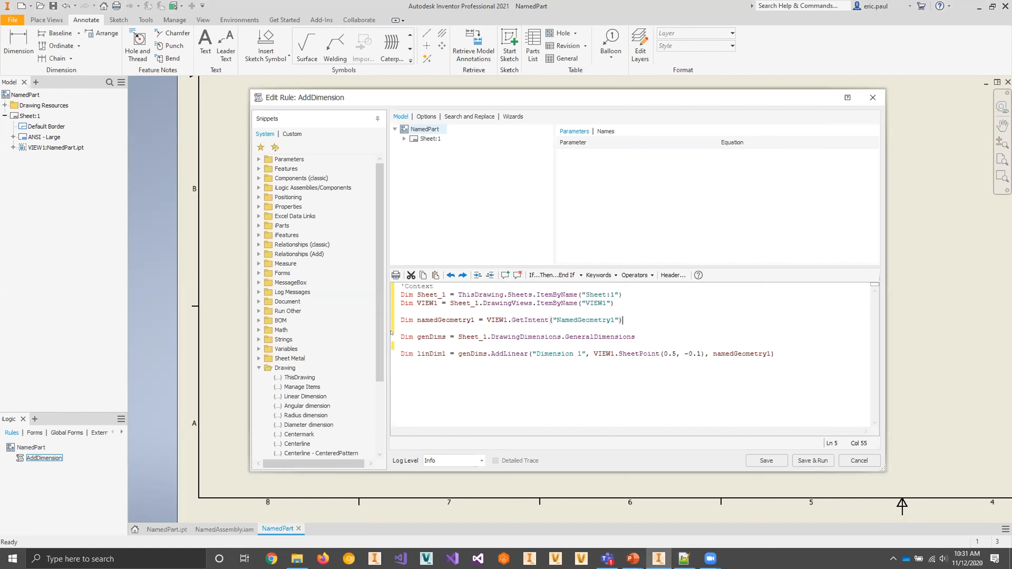
drag(557, 319, 611, 317)
text(Left)
click(629, 308)
Step: Duplicate the namedGeometry1 declaration on the line below and change the copy to namedGeometry2 with the intent "Right"
drag(581, 319, 415, 317)
key(ctrl+c)
key(End)
key(Return)
key(ctrl+v)
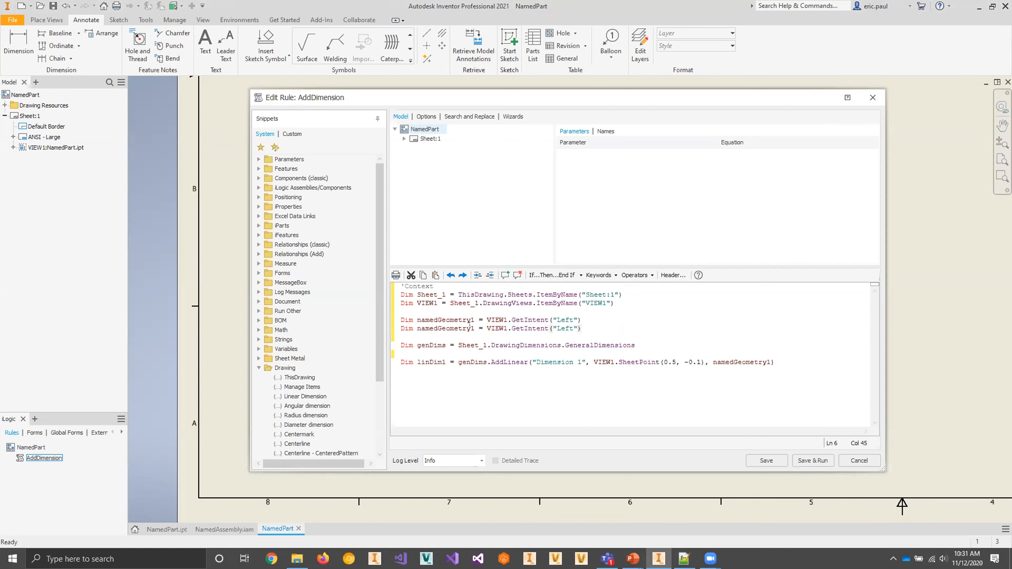
key(shift+Left)
text(2)
drag(557, 328, 574, 328)
text(Right)
Step: Add the comment 'Geometry Intent above the namedGeometry1 declaration and save the rule
click(631, 309)
text('Geometry Intent)
click(766, 461)
Step: Switch to the Notepad++ checklist and mark the Geometry Intent, Intent 1 and Intent 2 lines with an x
key(alt+Tab)
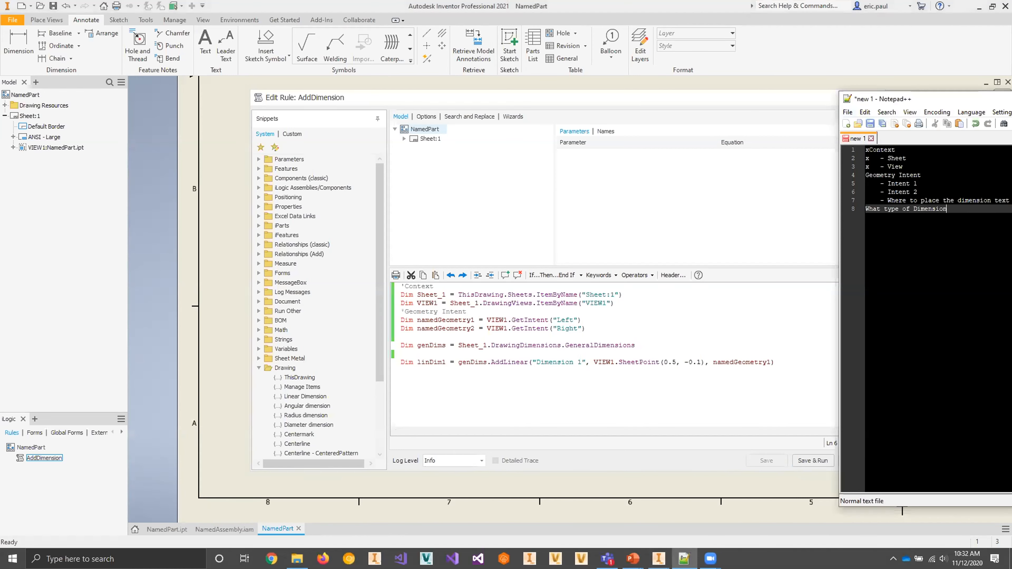
click(866, 175)
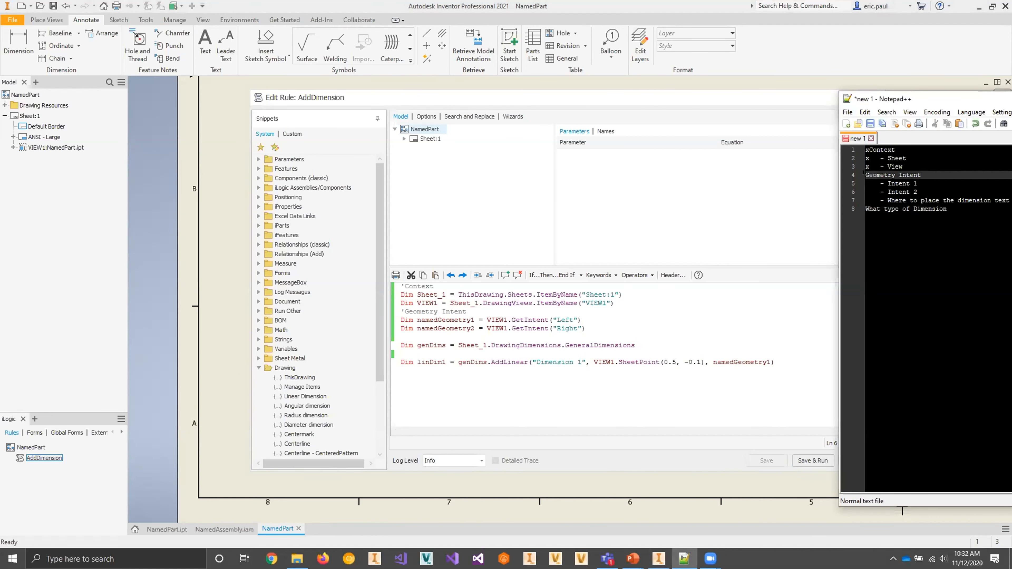
text(x)
click(947, 209)
click(866, 183)
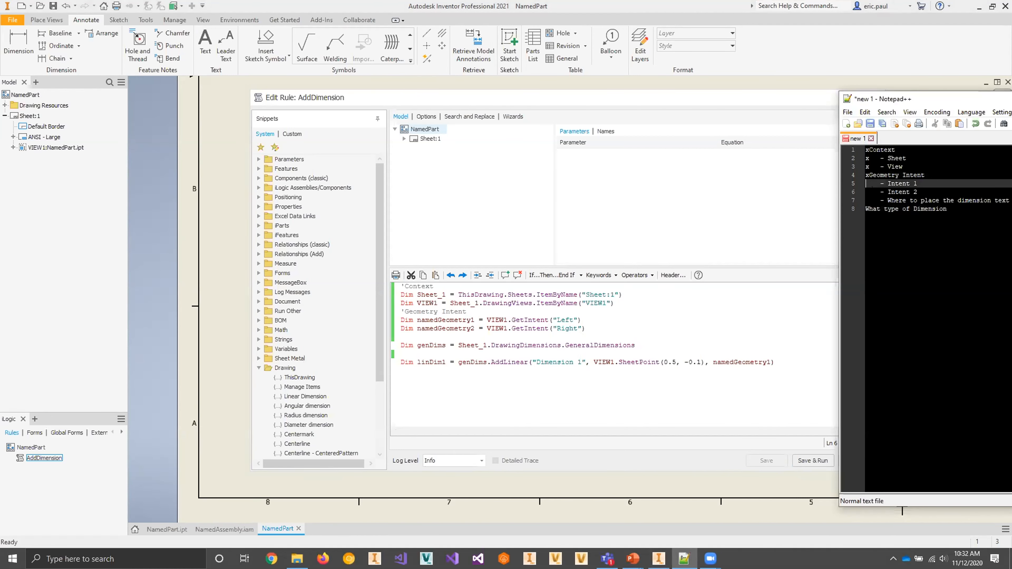
text(x)
key(Return)
key(BackSpace)
key(BackSpace)
key(BackSpace)
key(BackSpace)
key(BackSpace)
key(BackSpace)
key(BackSpace)
click(865, 199)
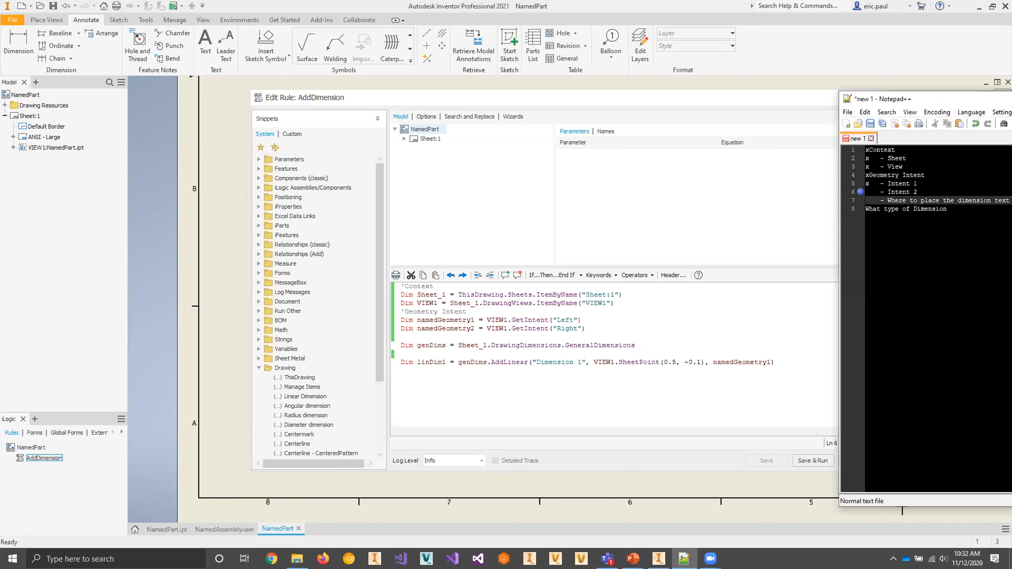
click(865, 192)
text(x)
key(Escape)
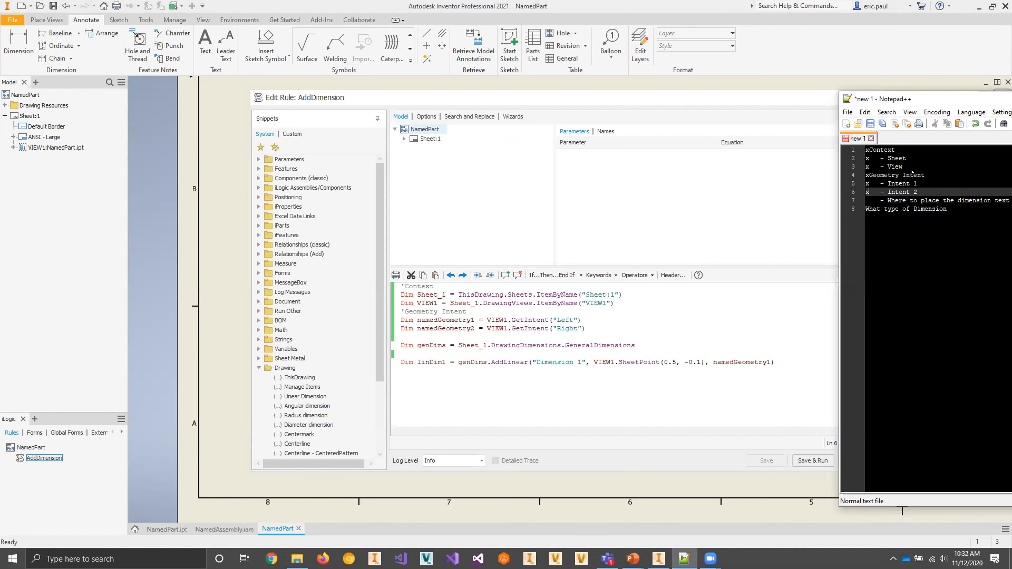
Step: Mark the checklist lines for the dimension text placement and the type of dimension with an x
drag(924, 98, 898, 98)
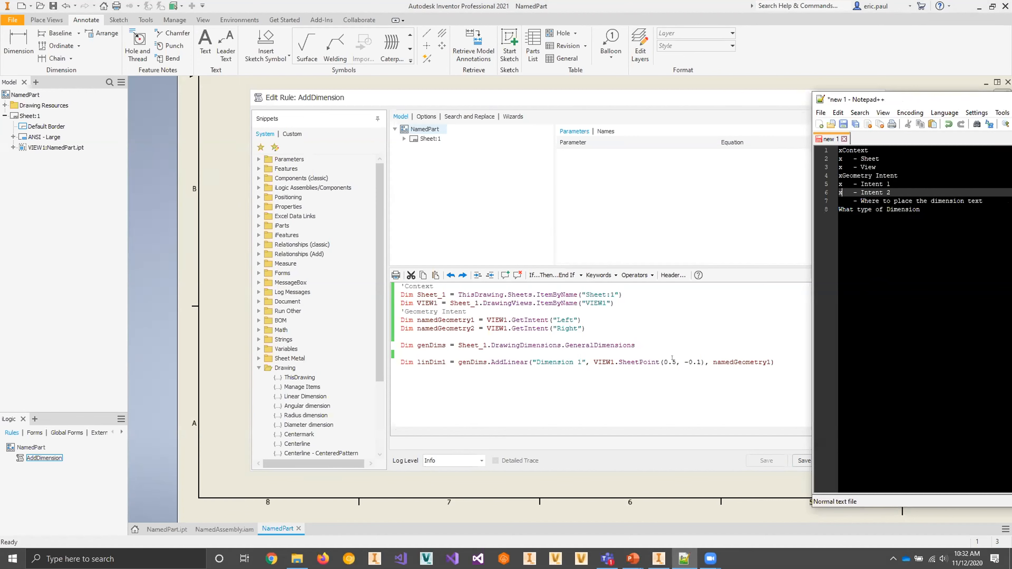
click(840, 201)
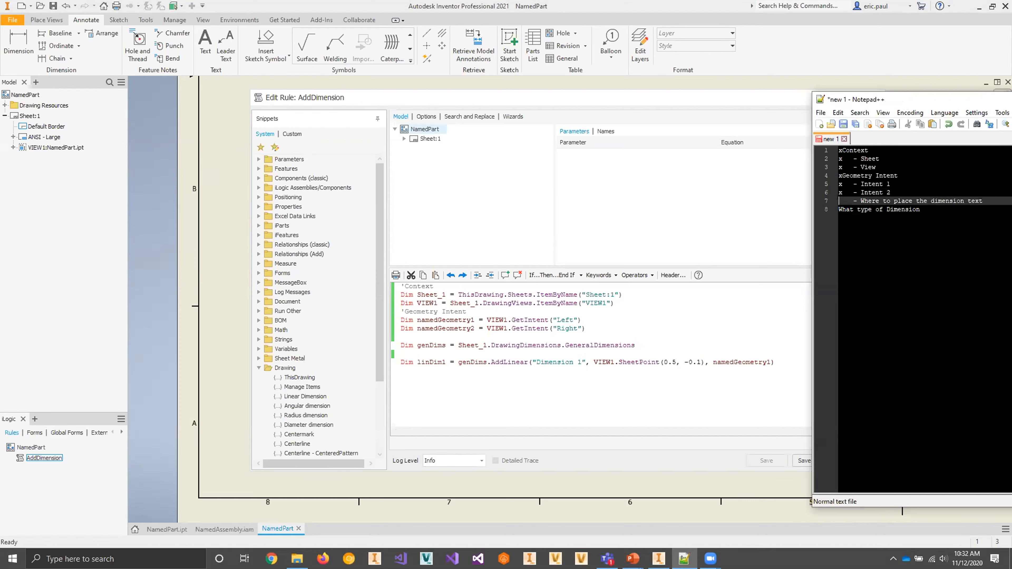
text(x)
click(923, 209)
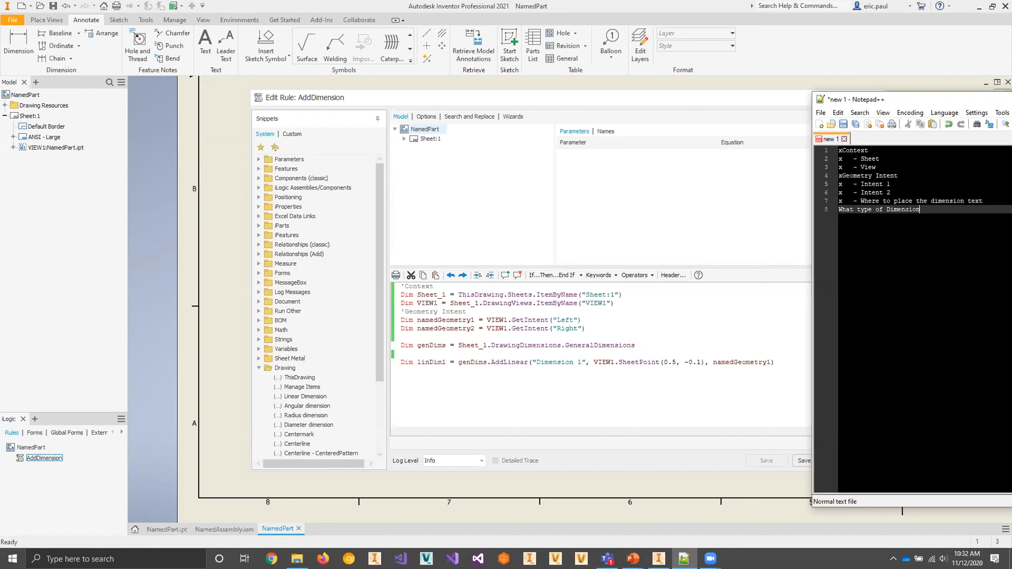
click(325, 416)
click(478, 349)
mouse_move(503, 359)
text(x)
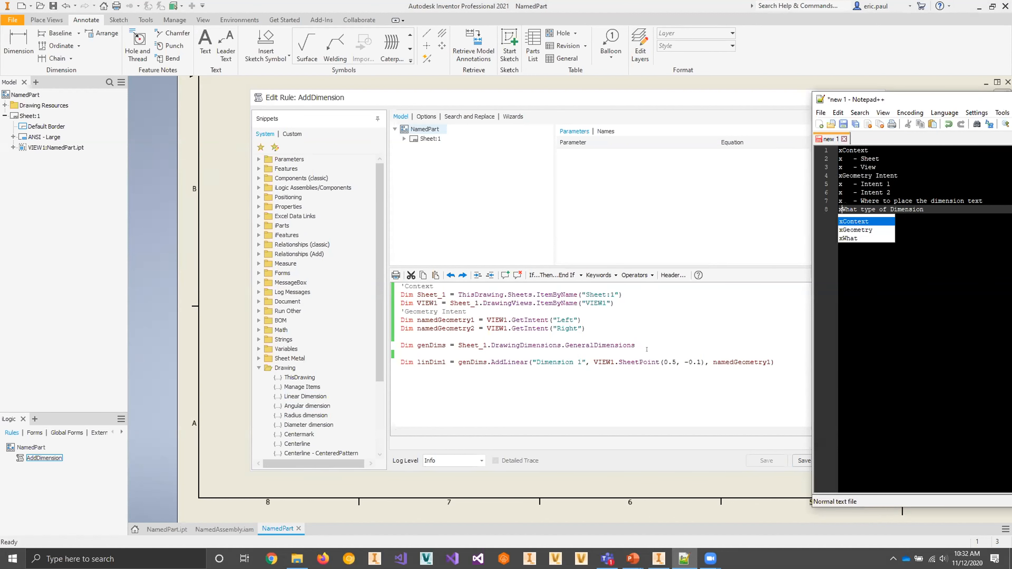
Step: Add namedGeometry2 as the second intent after namedGeometry1 in the rule's AddLinear statement, and save and run the rule
click(647, 350)
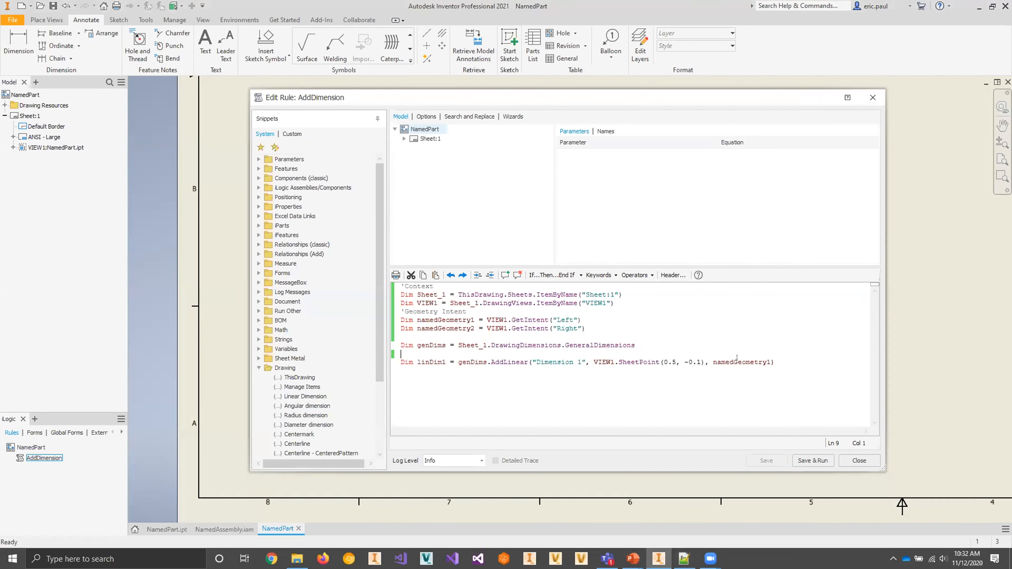
double_click(450, 328)
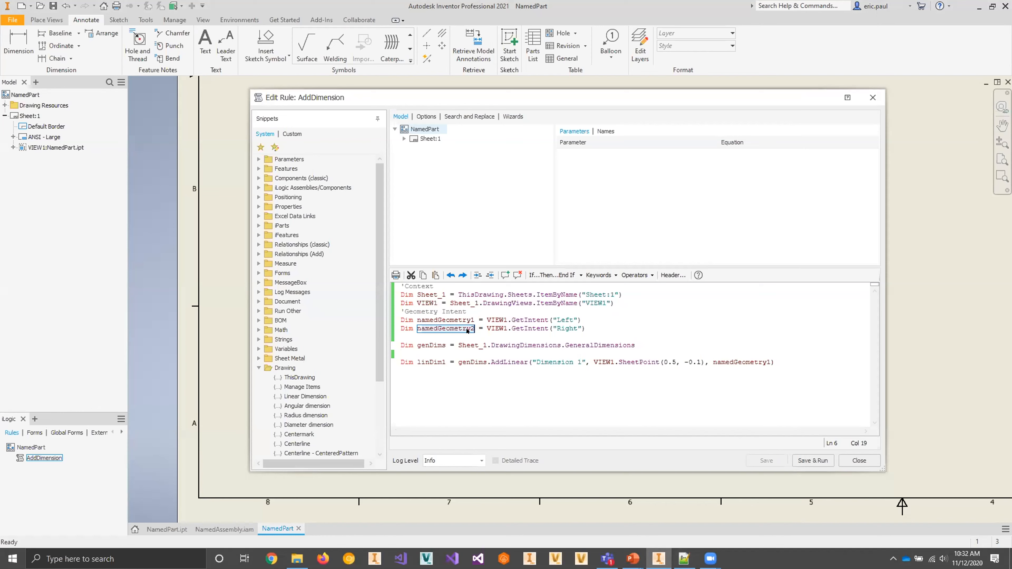
click(765, 361)
text(,)
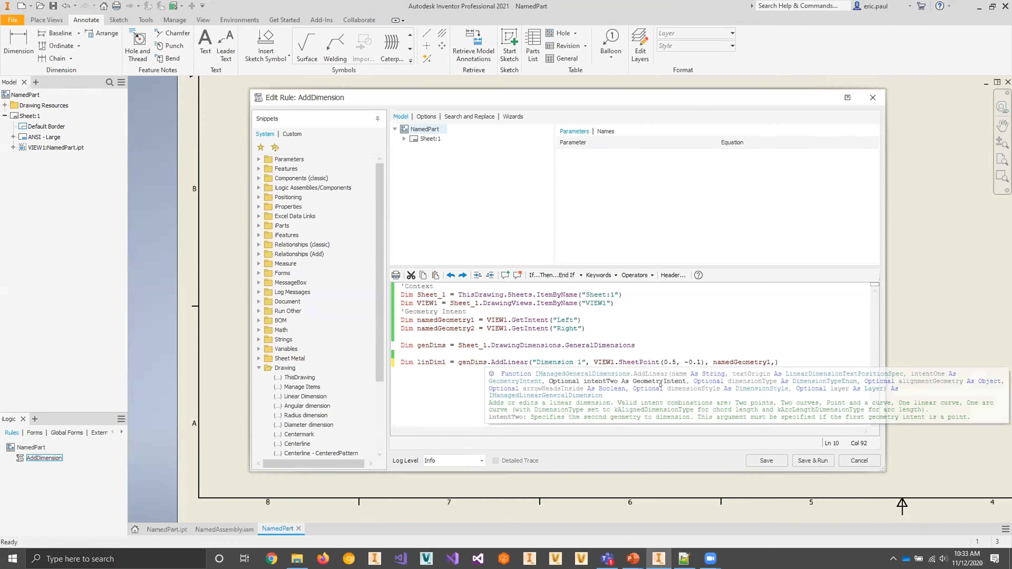
text(namedGeometry2)
click(771, 325)
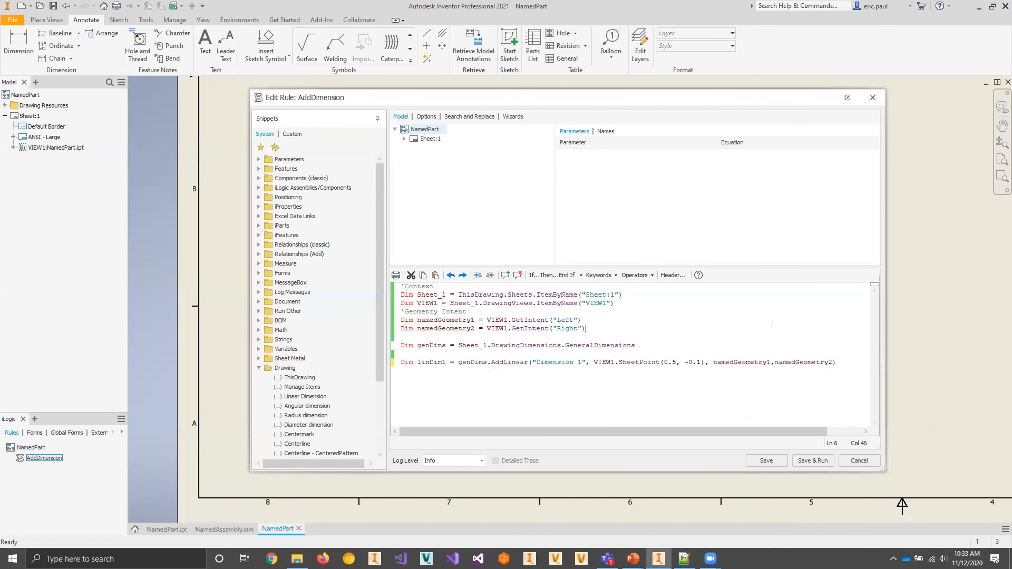
click(771, 461)
click(695, 391)
click(813, 461)
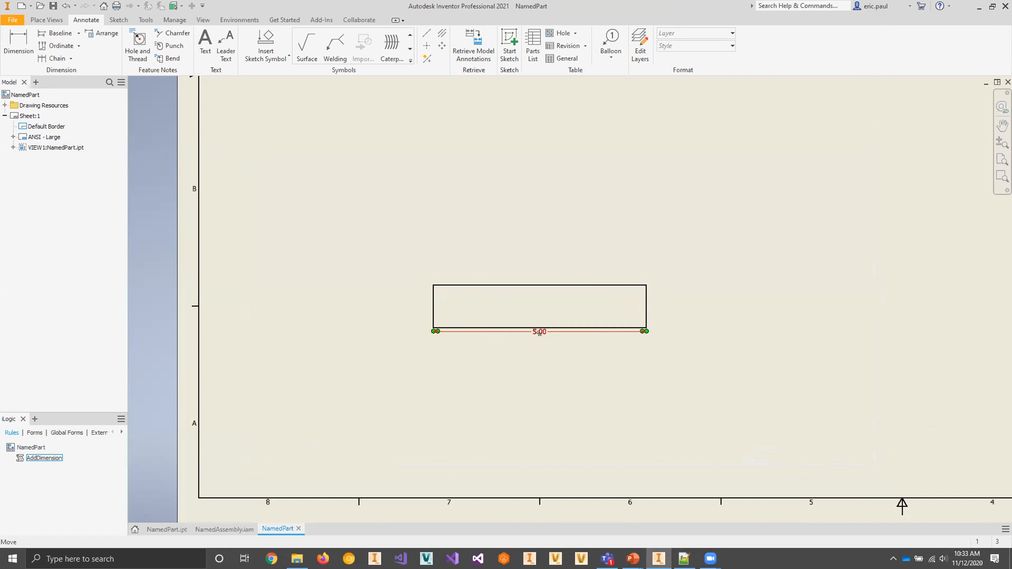
Step: Reopen the AddDimension rule, set the second SheetPoint value to -1.0, and save and run it
right_click(47, 459)
click(67, 470)
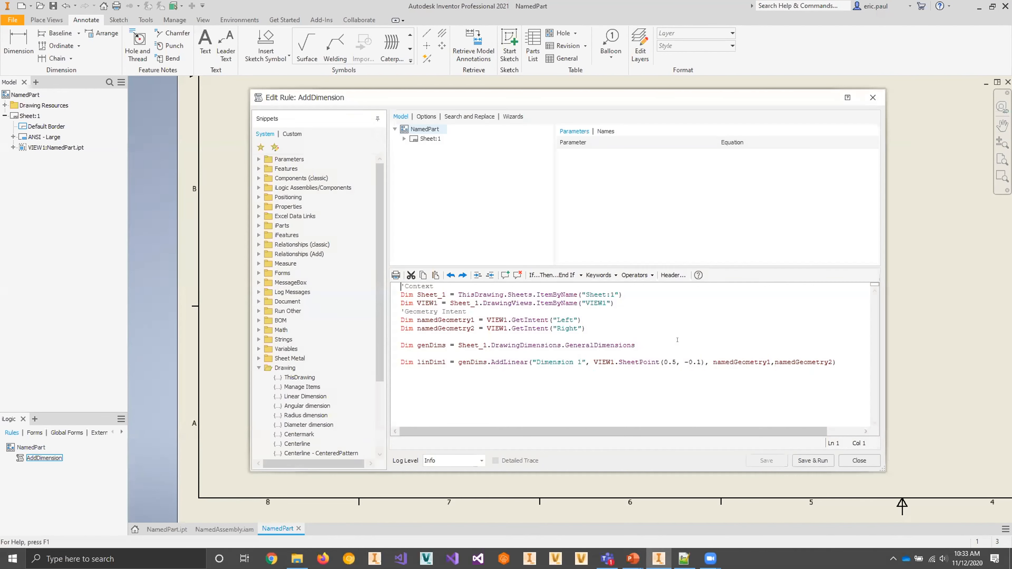
double_click(697, 362)
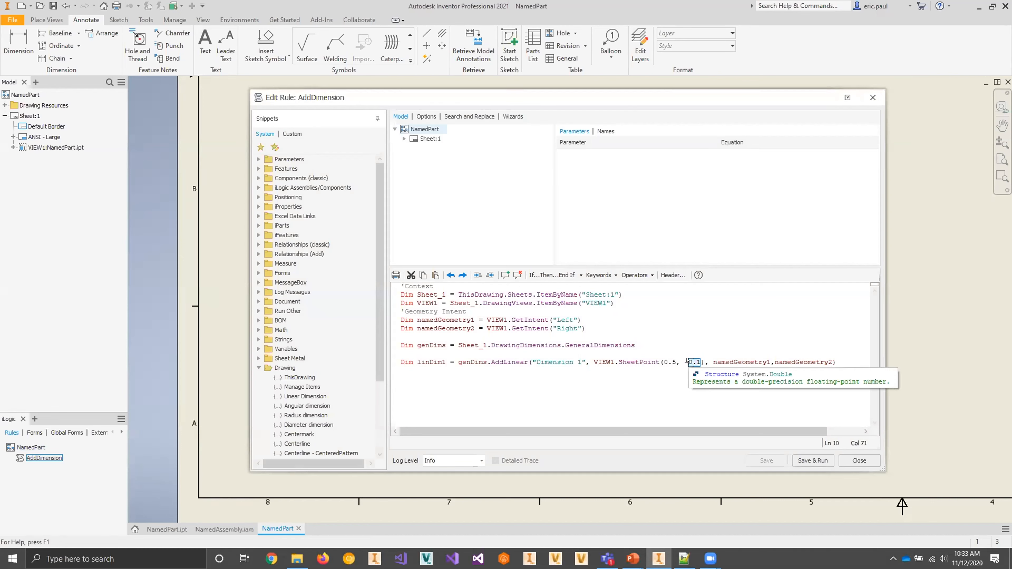
text(1.0)
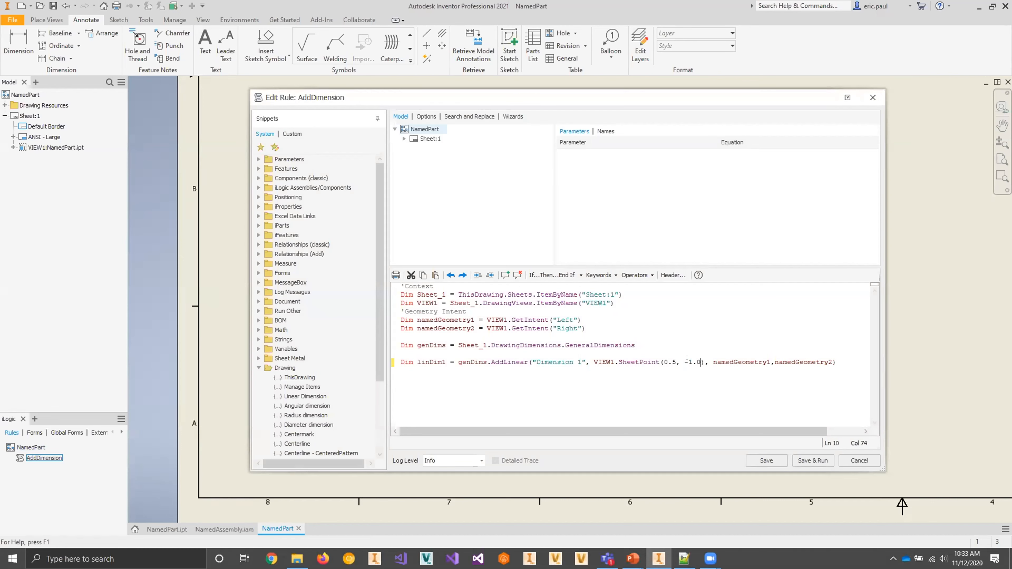
click(768, 459)
click(812, 461)
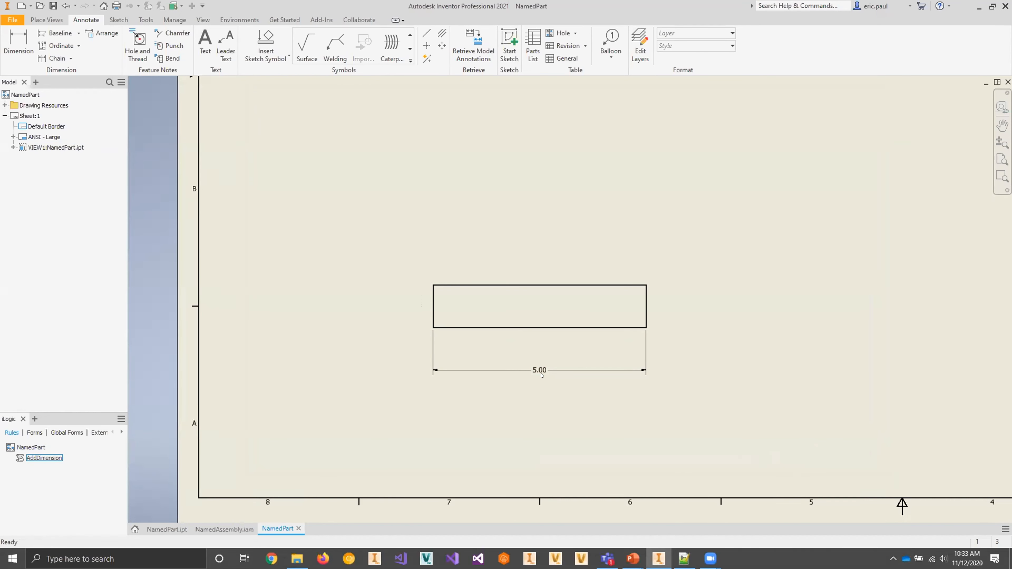
Step: Reopen the AddDimension rule, make the second SheetPoint value positive 1.0, and save and run it
click(55, 451)
right_click(50, 459)
click(76, 475)
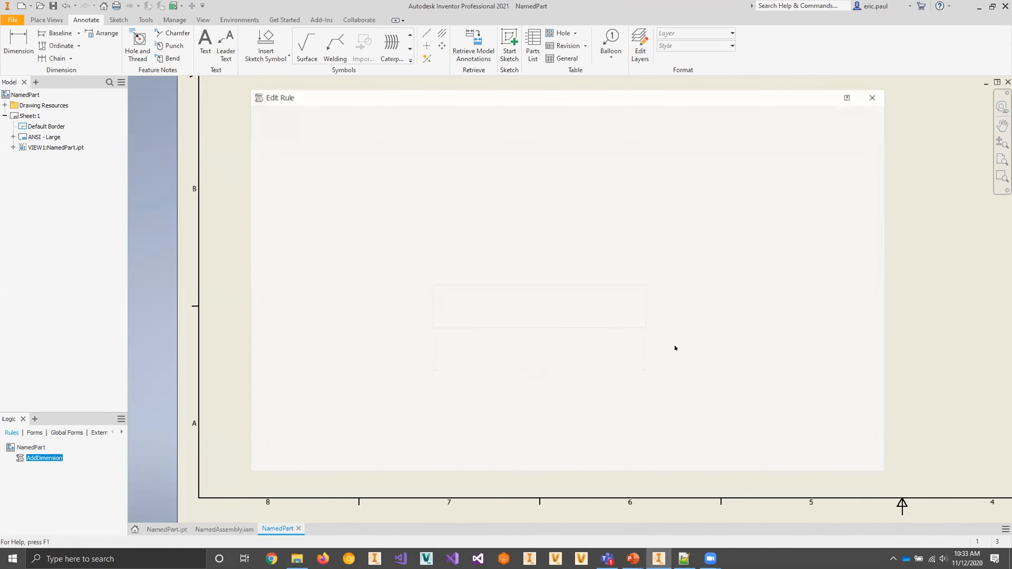
click(686, 361)
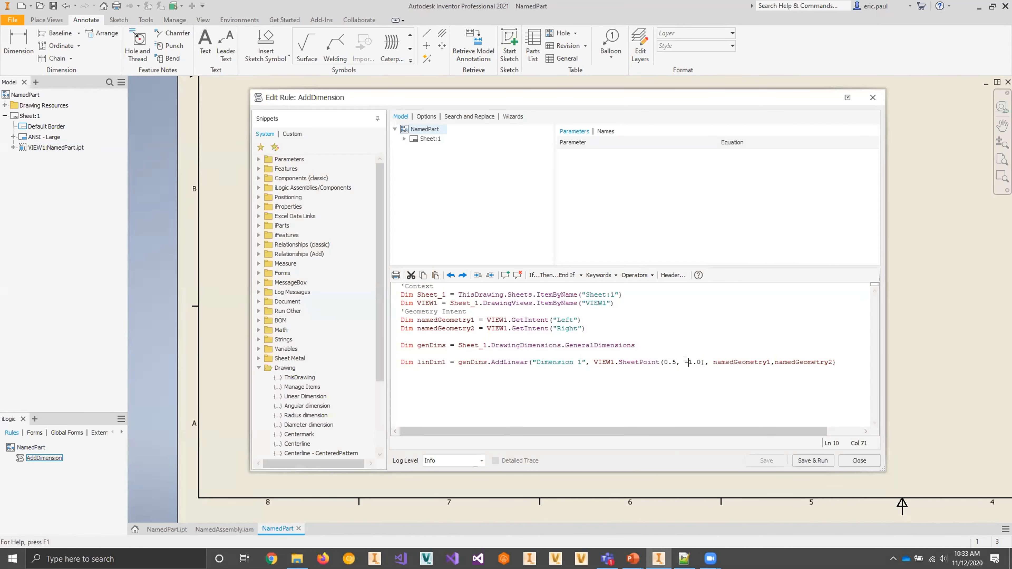
key(BackSpace)
click(771, 460)
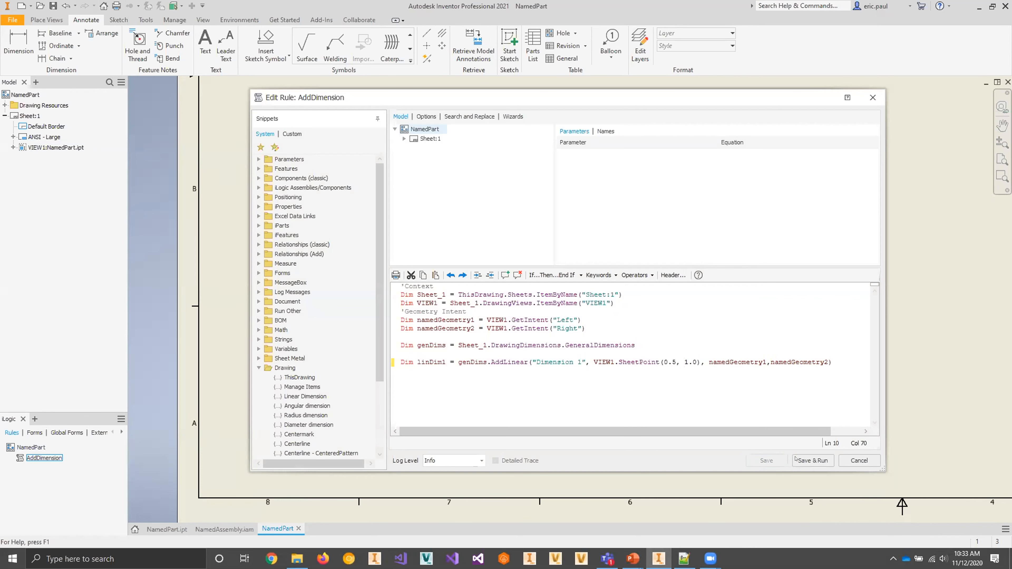
click(804, 461)
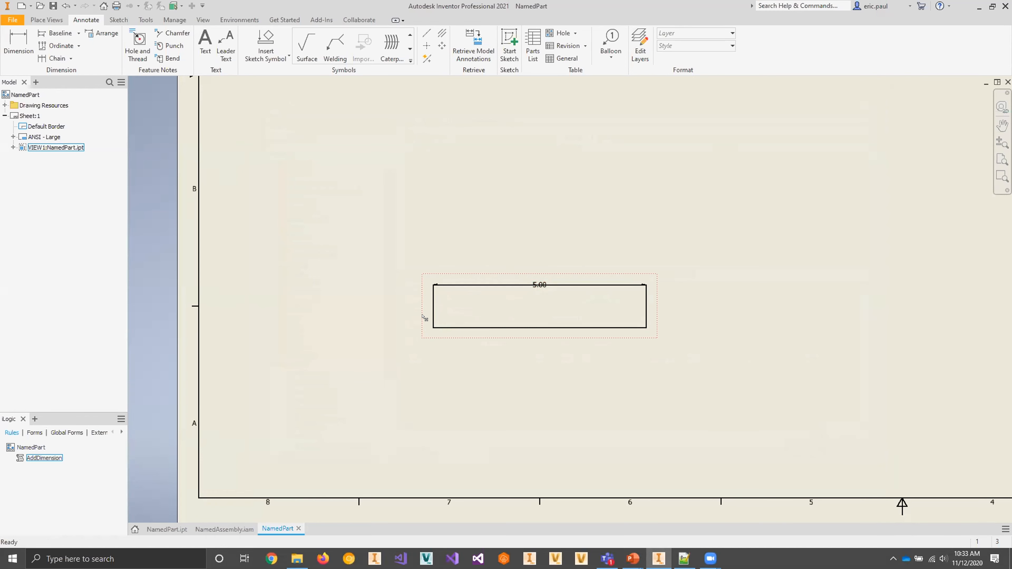
Step: Reopen the AddDimension rule, set the second SheetPoint value to 2.0, and save and run it
right_click(38, 458)
click(77, 467)
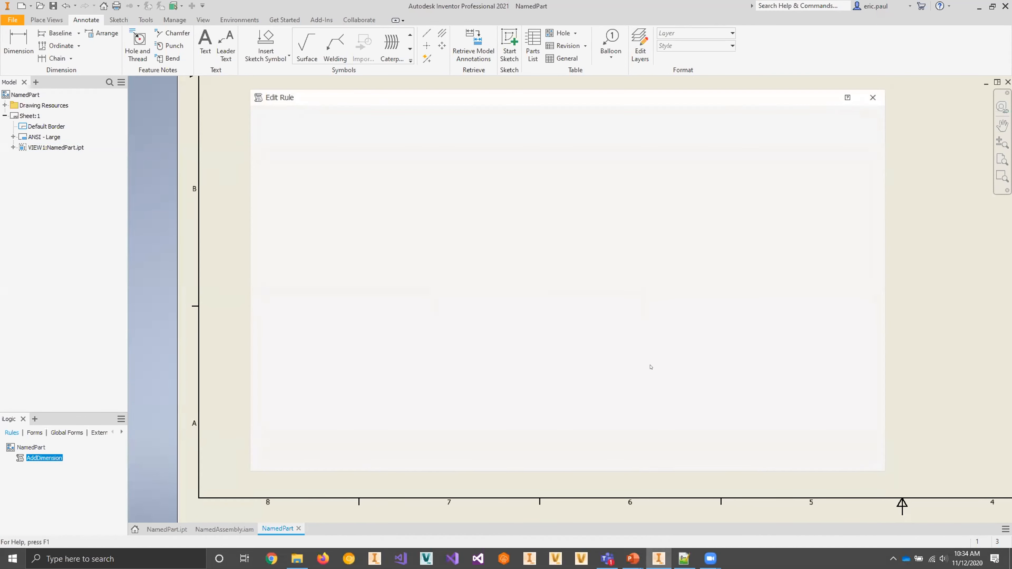
click(682, 361)
text(2)
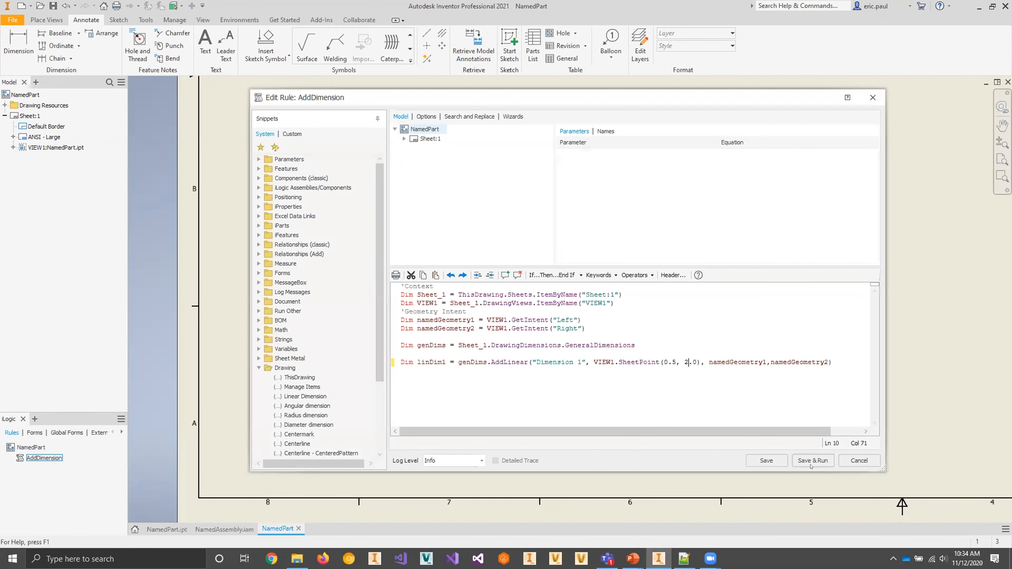
click(813, 460)
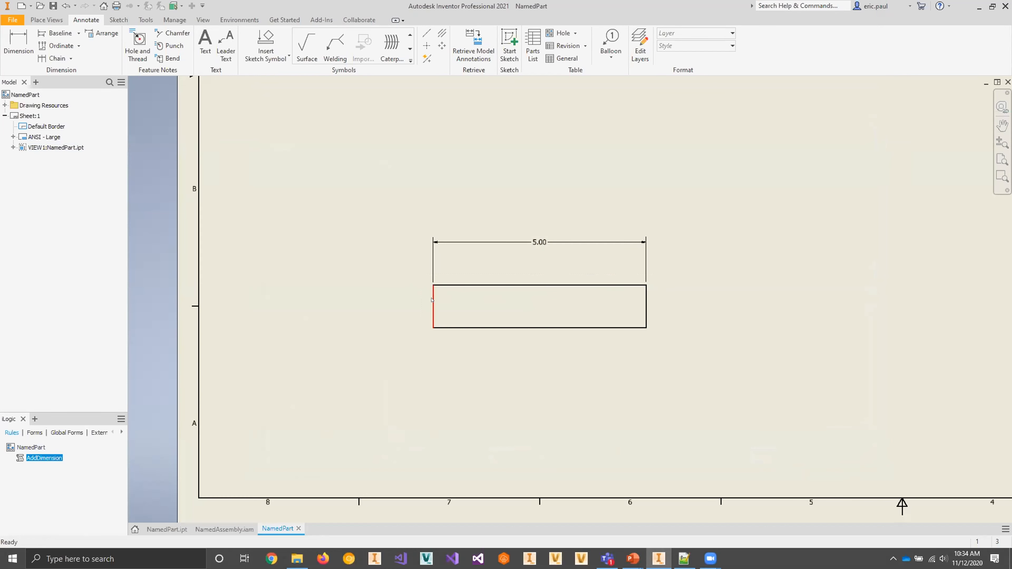
Step: Reopen the AddDimension rule to review its finished code, and close it without changes
double_click(44, 458)
click(662, 326)
click(653, 309)
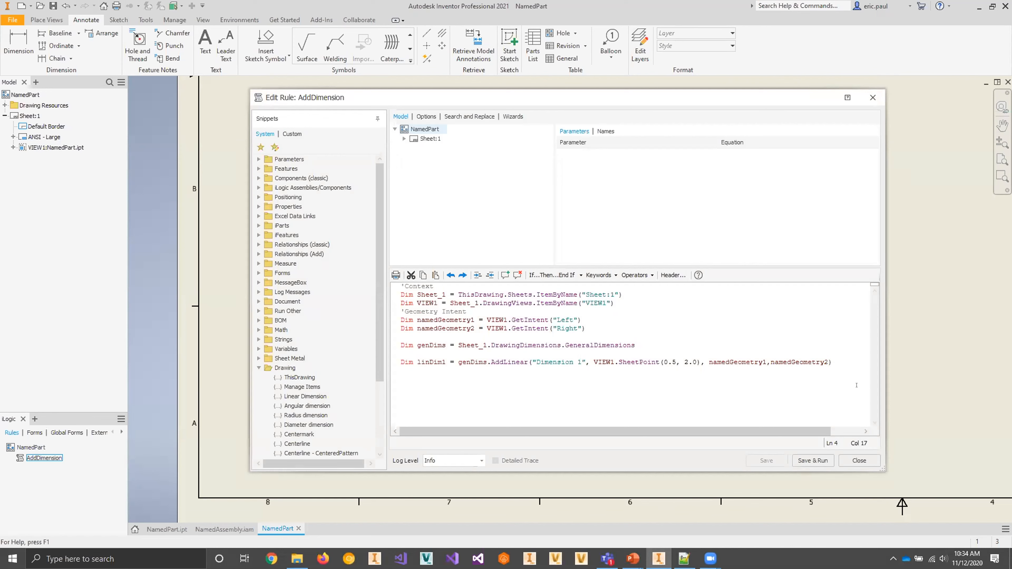
click(858, 461)
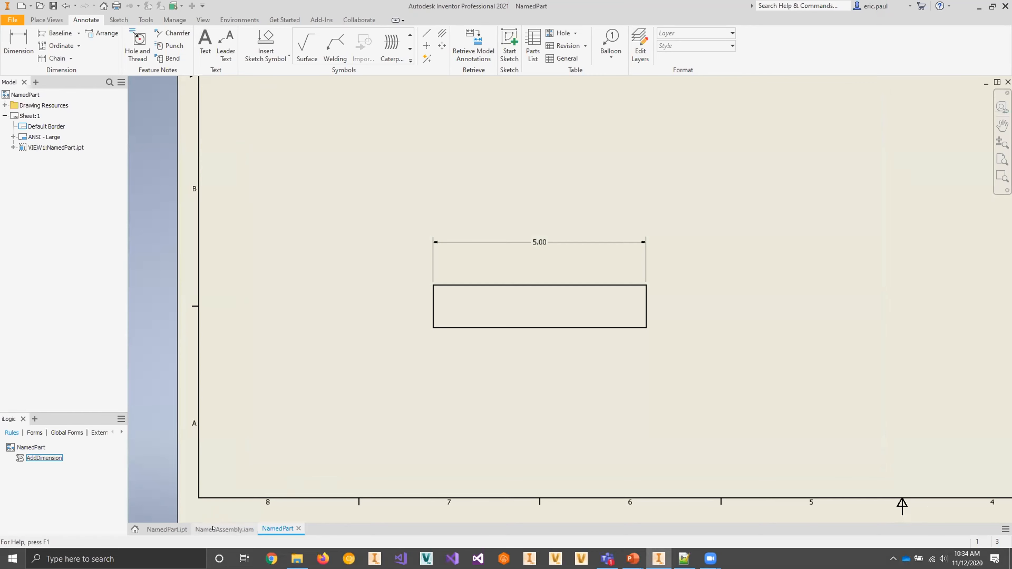
Step: Switch to the NamedAssembly.iam assembly document
click(224, 529)
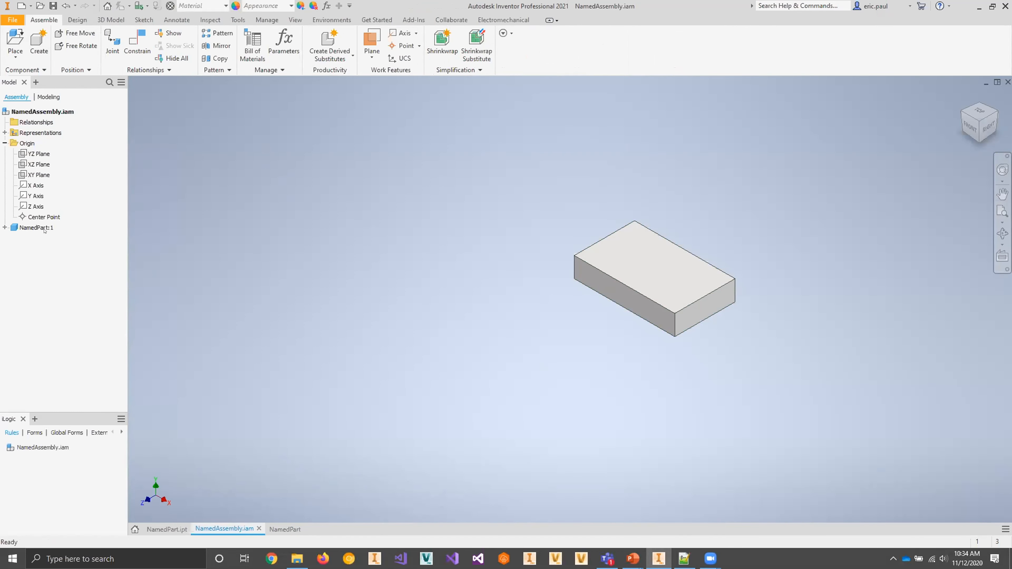
Step: Create a Standard.idw drawing of NamedAssembly.iam with a Front base view at 1:1 scale
right_click(56, 112)
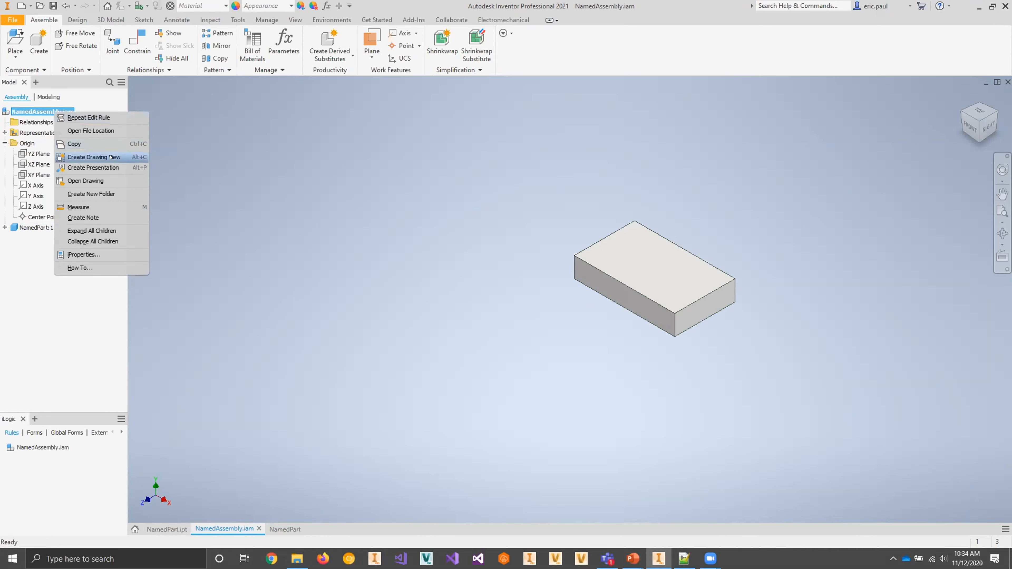
click(111, 157)
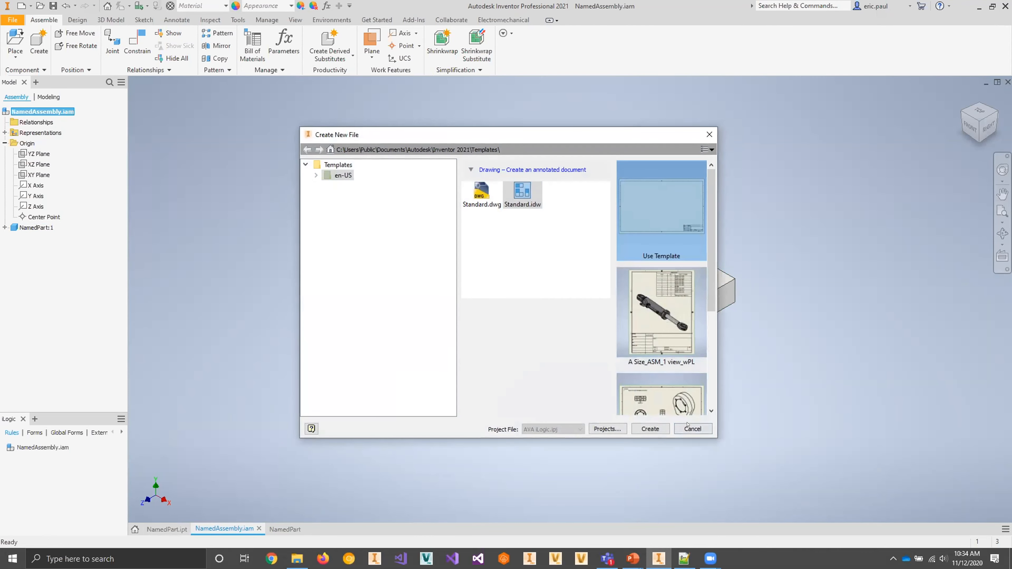
click(650, 429)
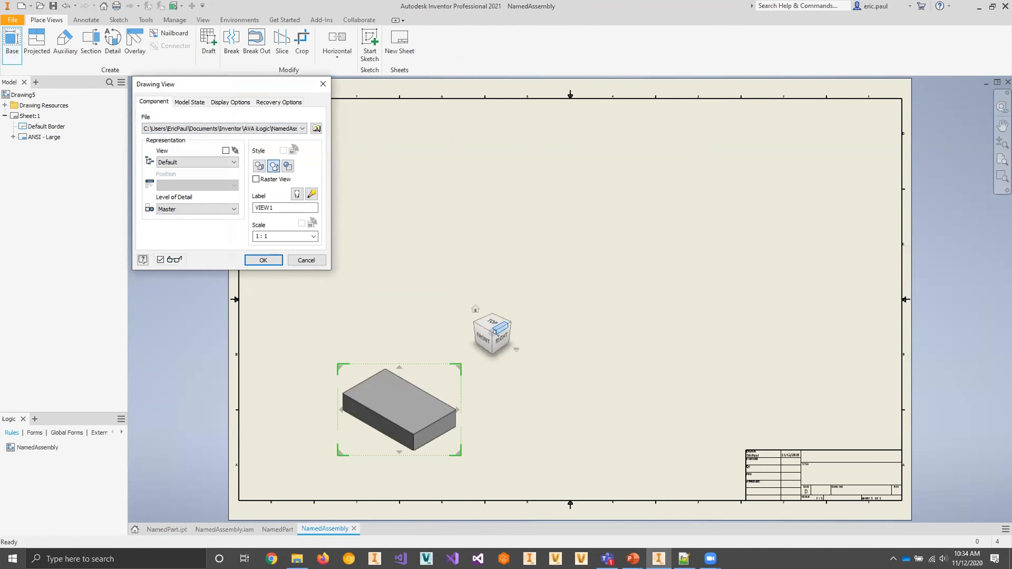
click(483, 338)
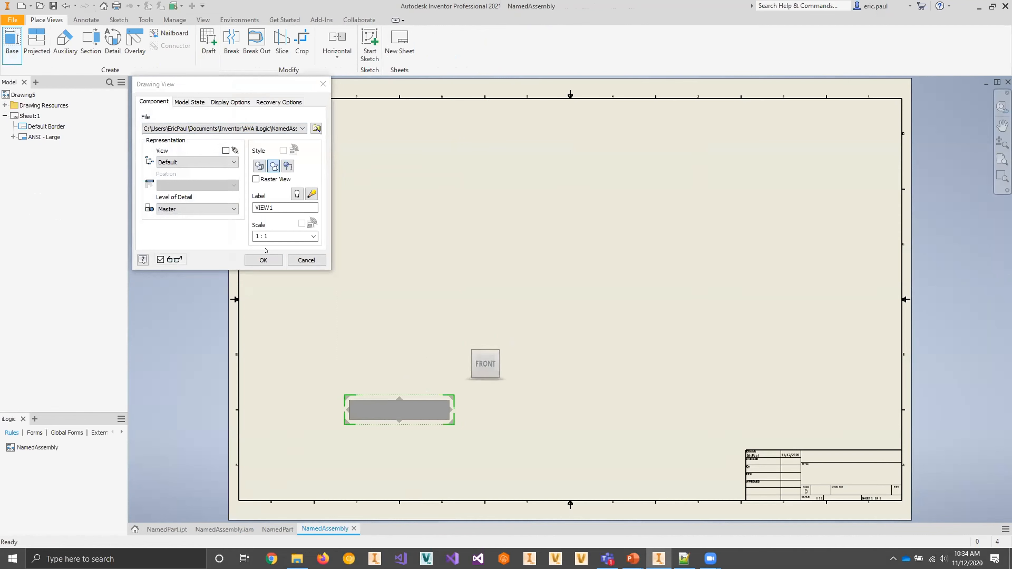
click(264, 260)
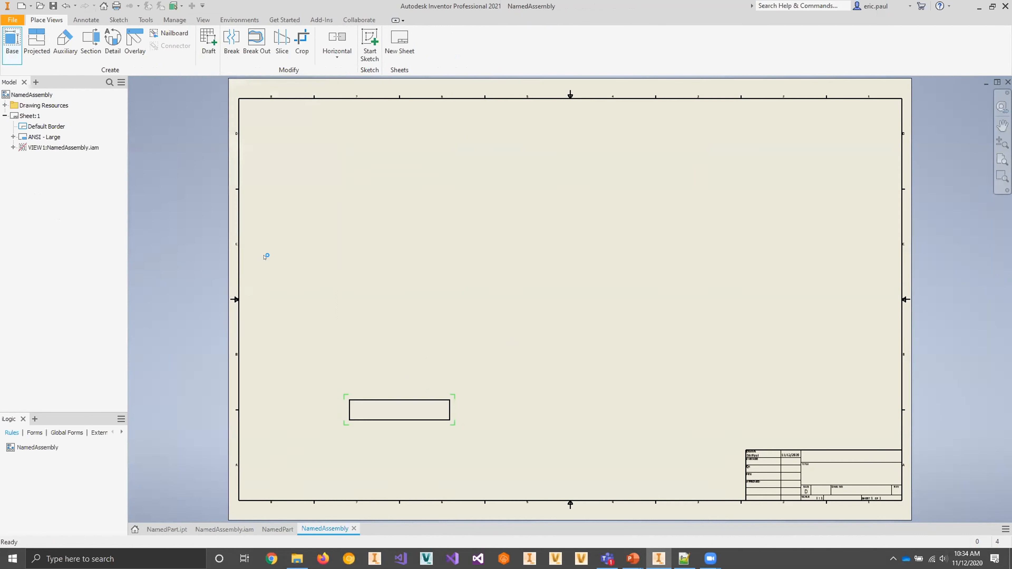
Step: Add a new iLogic rule named AddDimension to the NamedAssembly drawing
scroll(402, 445, up, 3)
mouse_move(402, 444)
middle_down()
mouse_move(558, 344)
mouse_move(515, 359)
middle_up()
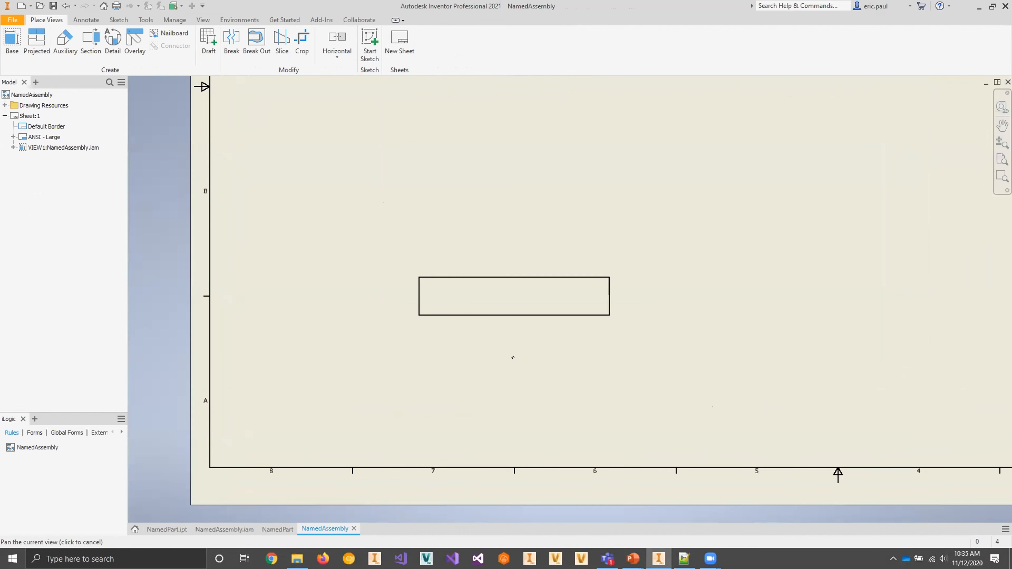
right_click(55, 477)
click(76, 475)
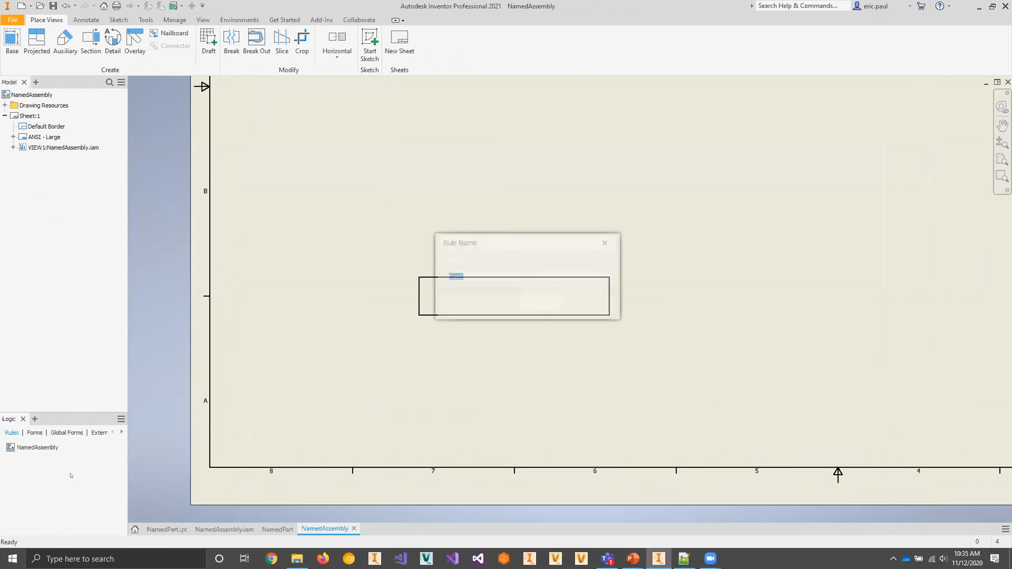
text(AddDimensions)
key(Return)
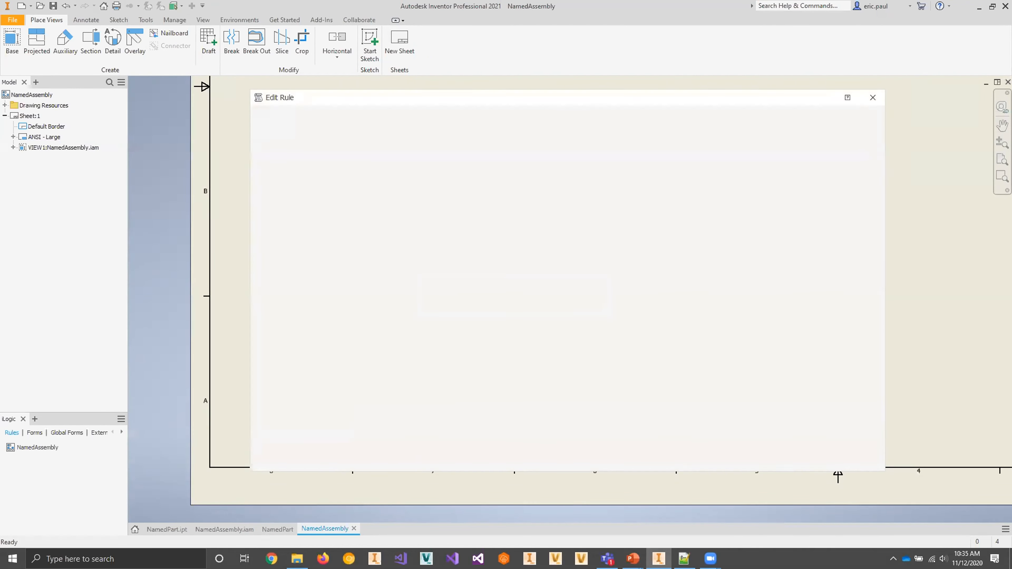
scroll(298, 342, down, 2)
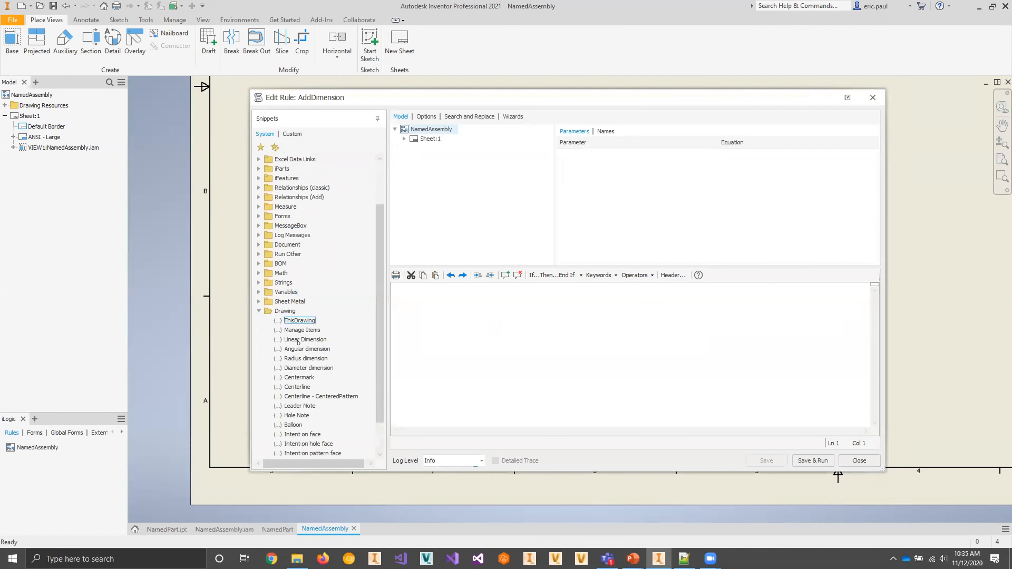
mouse_move(313, 367)
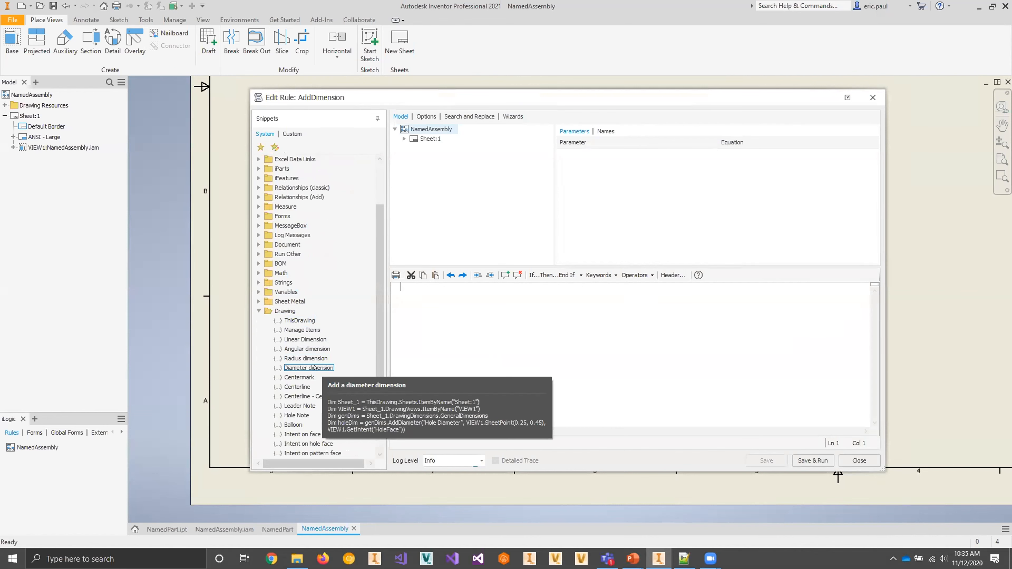
double_click(315, 367)
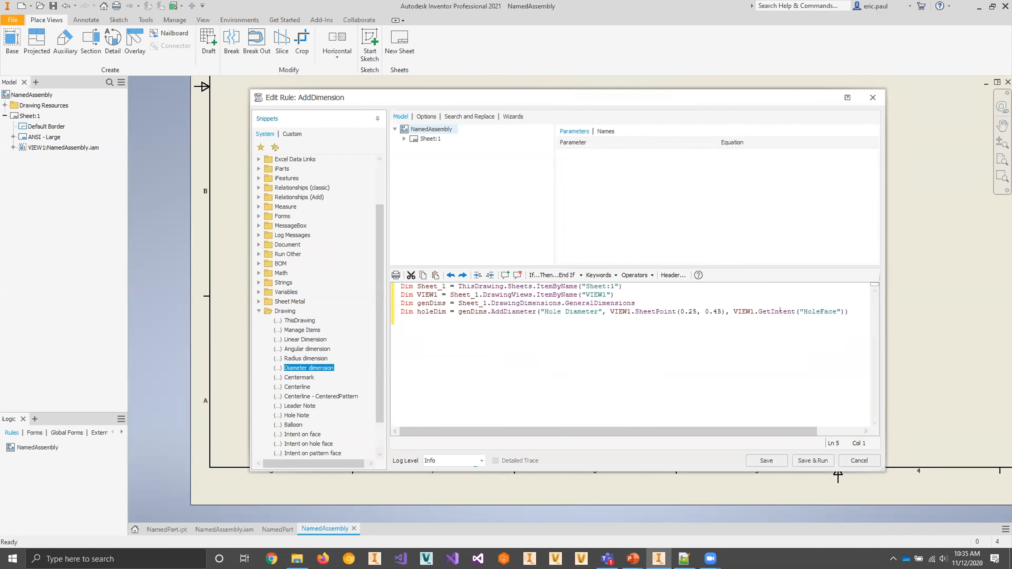
click(848, 309)
key(ctrl+a)
key(Delete)
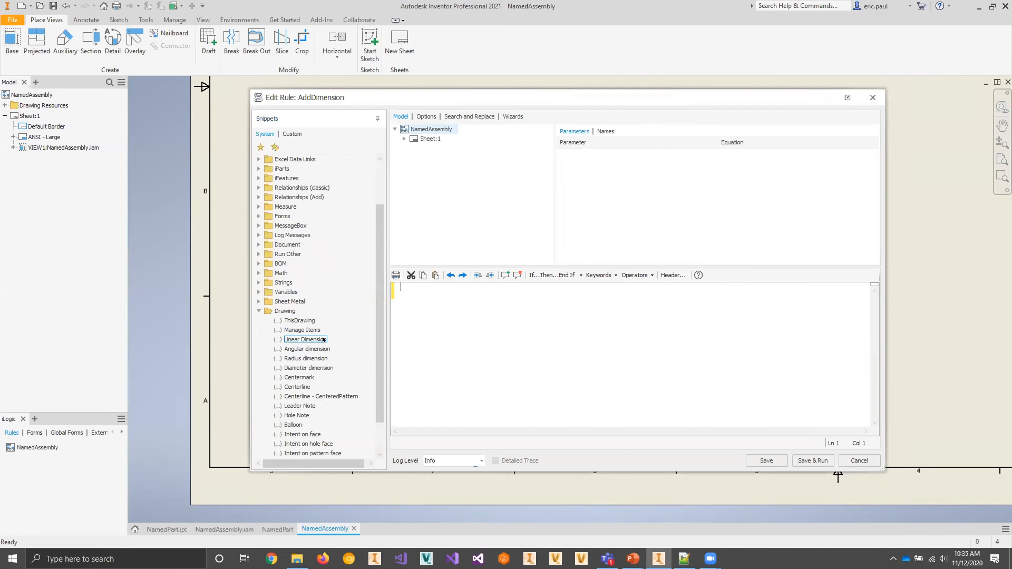
Step: Insert the Linear Dimension drawing snippet and put blank lines before and after the namedGeometry1 line
click(317, 339)
double_click(317, 340)
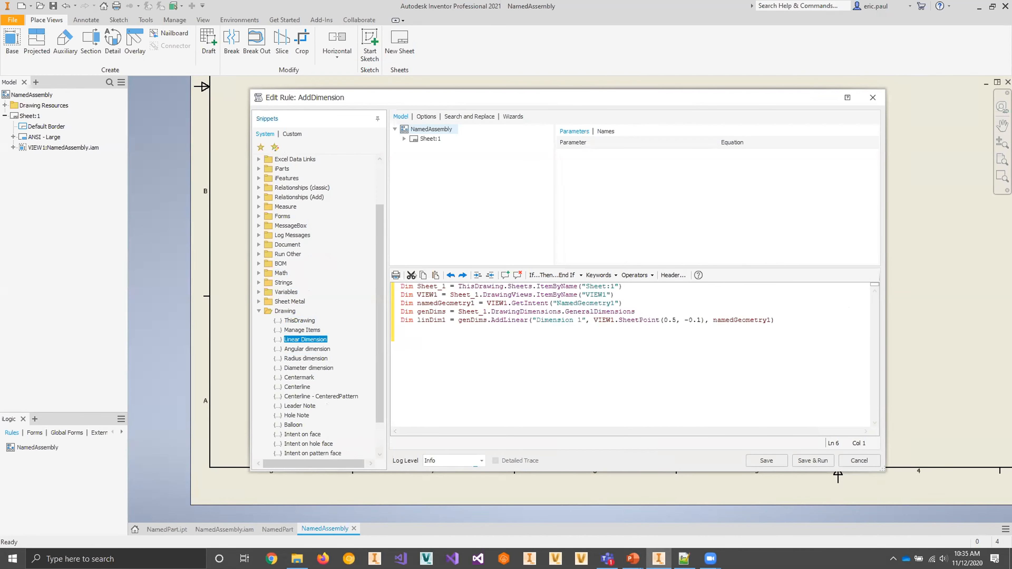
click(620, 290)
key(Return)
click(646, 308)
key(Return)
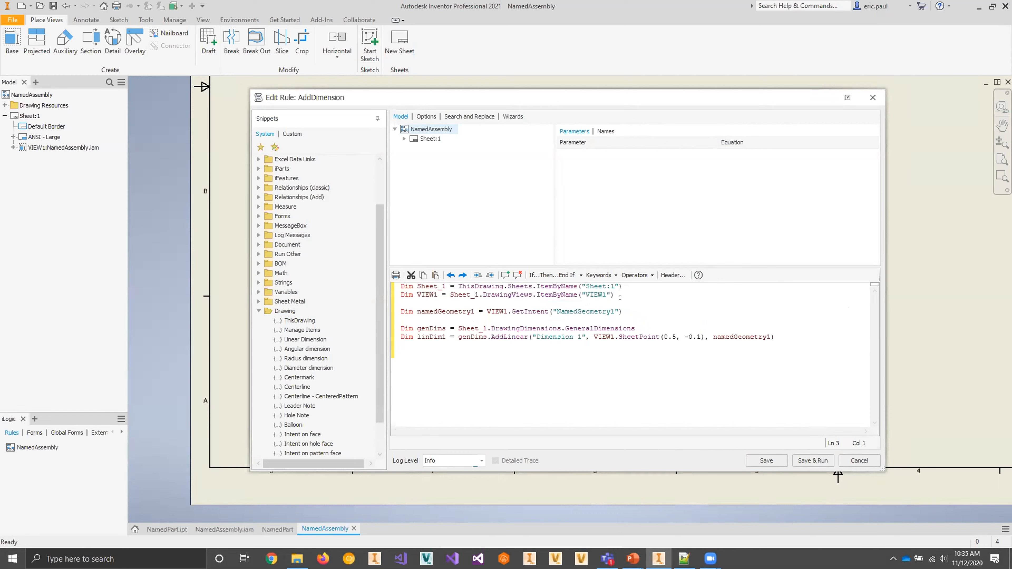
Step: Set the namedGeometry1 intent to "Left" and duplicate that line directly below it
double_click(581, 310)
text(Left)
key(End)
key(shift+Home)
key(ctrl+c)
key(End)
key(Return)
key(ctrl+v)
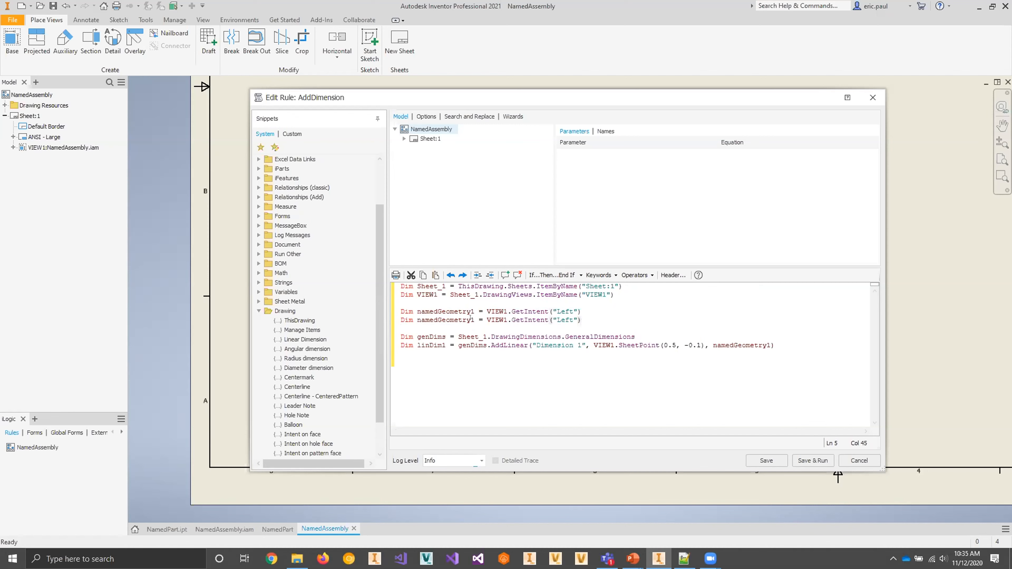
Step: Rename the duplicated line's variable to namedGeometry2 and set its intent to "Right"
key(BackSpace)
text(2)
drag(556, 319, 570, 319)
text(Right)
click(612, 324)
Step: Add namedGeometry2 as the second geometry in the AddLinear call and set the second SheetPoint value to 2
double_click(443, 319)
click(772, 345)
text(,)
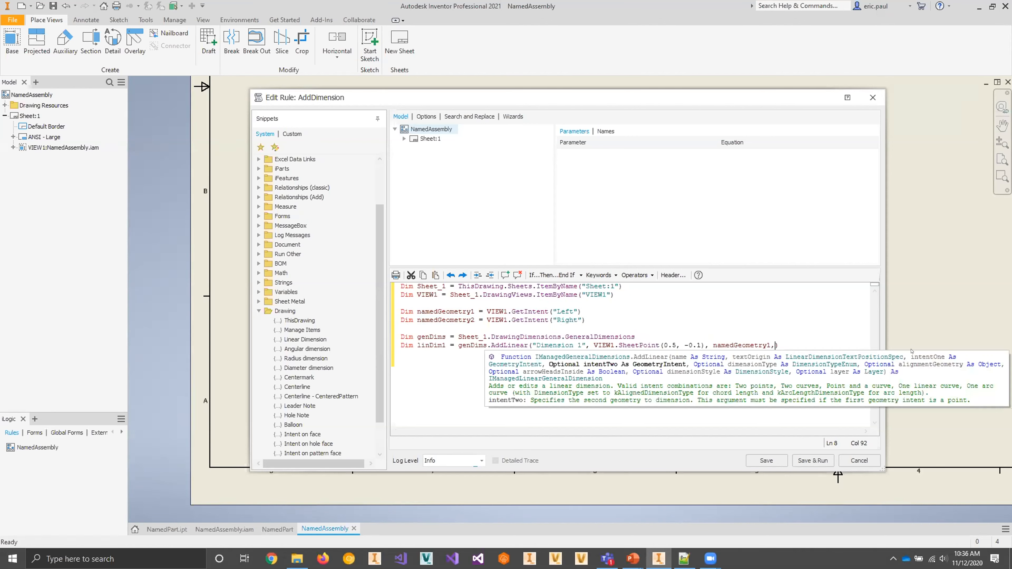
key(ctrl+v)
click(715, 326)
drag(701, 346, 682, 344)
text(2)
click(689, 327)
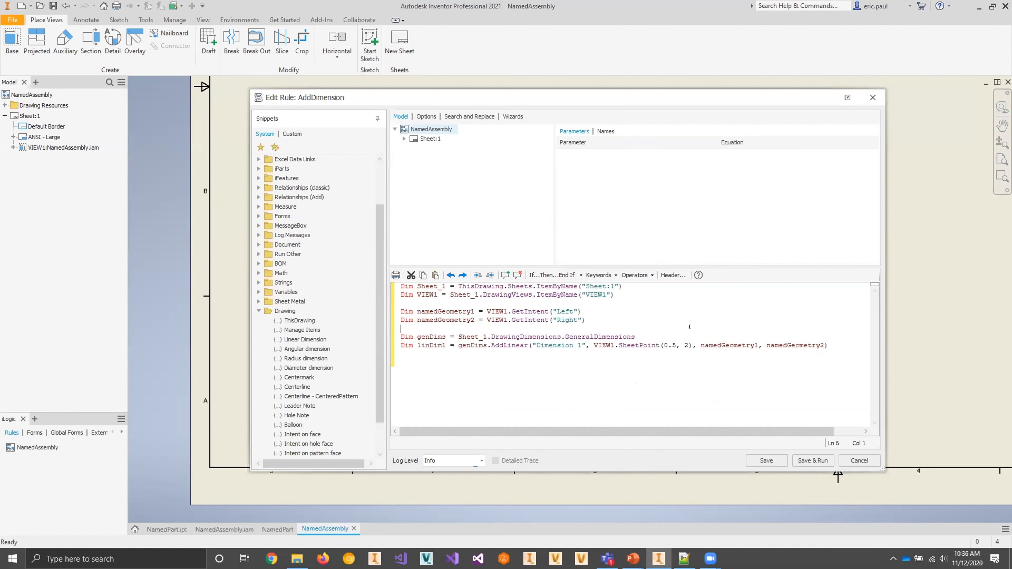
Step: Save and run the AddDimension rule on the assembly drawing, and dismiss the resulting dialog
click(767, 460)
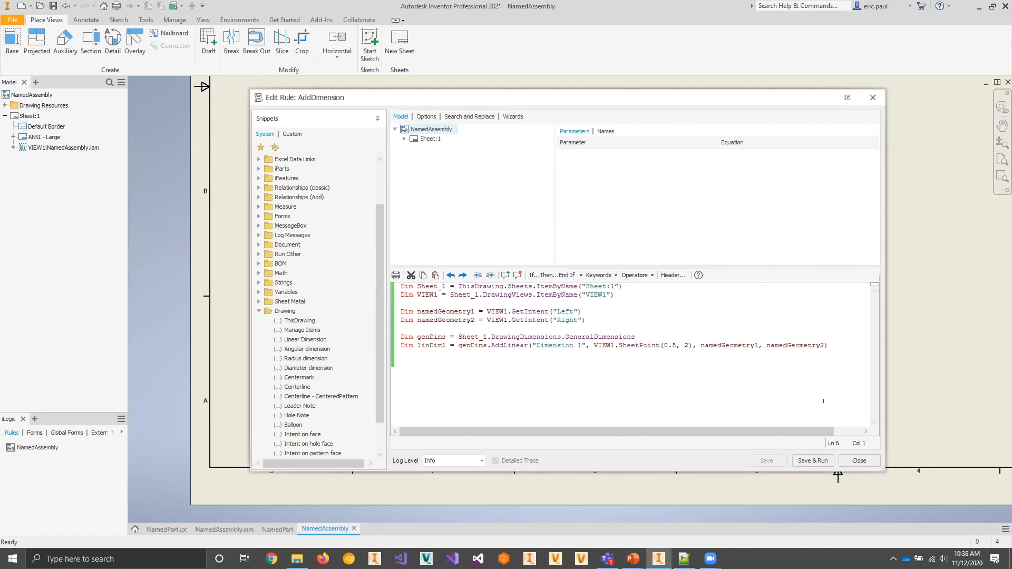
click(812, 460)
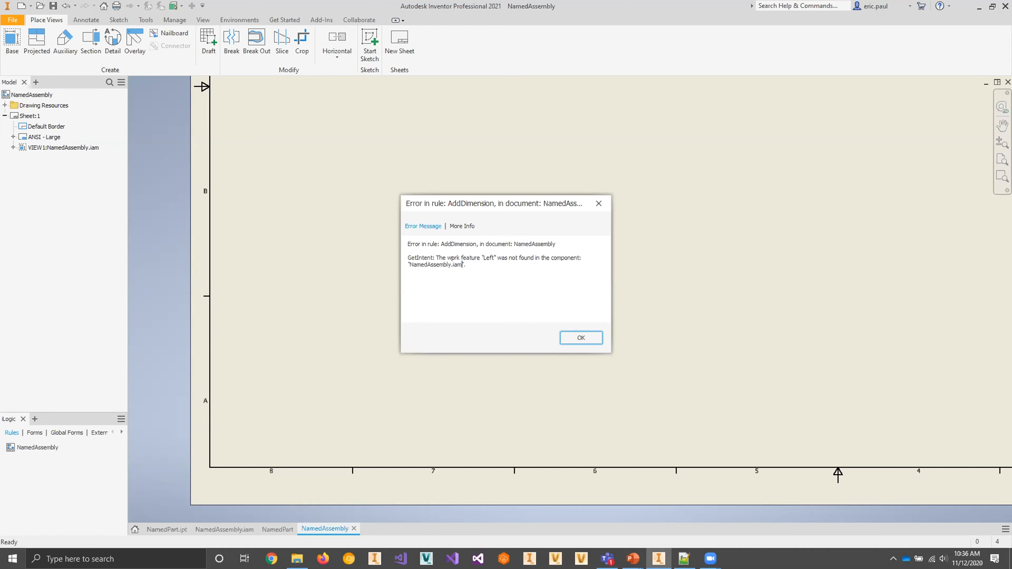
click(581, 338)
Step: Expand VIEW1 in the drawing's model tree down to the NamedPart:1 component, and select the AddDimension rule
click(14, 147)
click(21, 158)
click(62, 179)
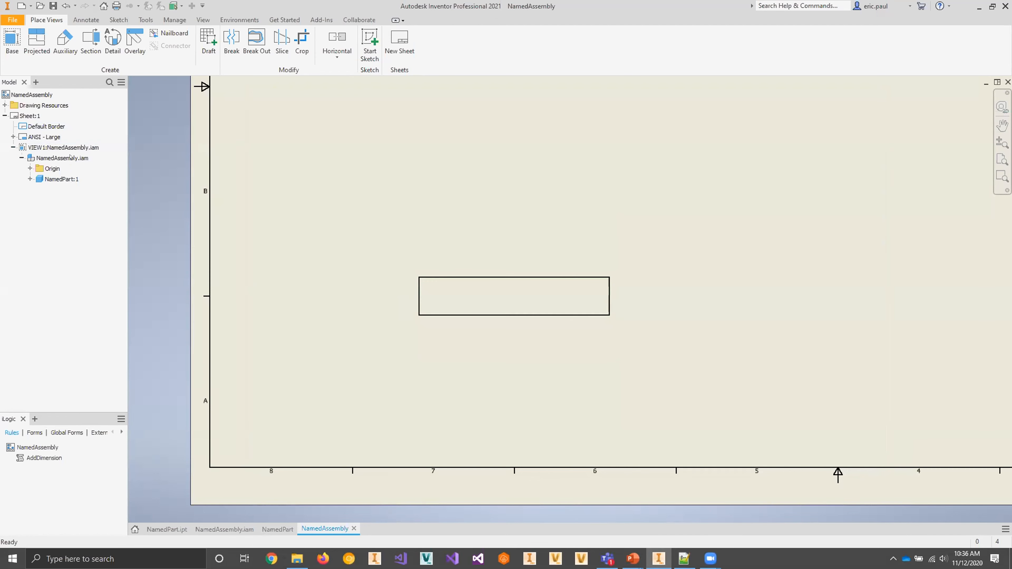
click(44, 458)
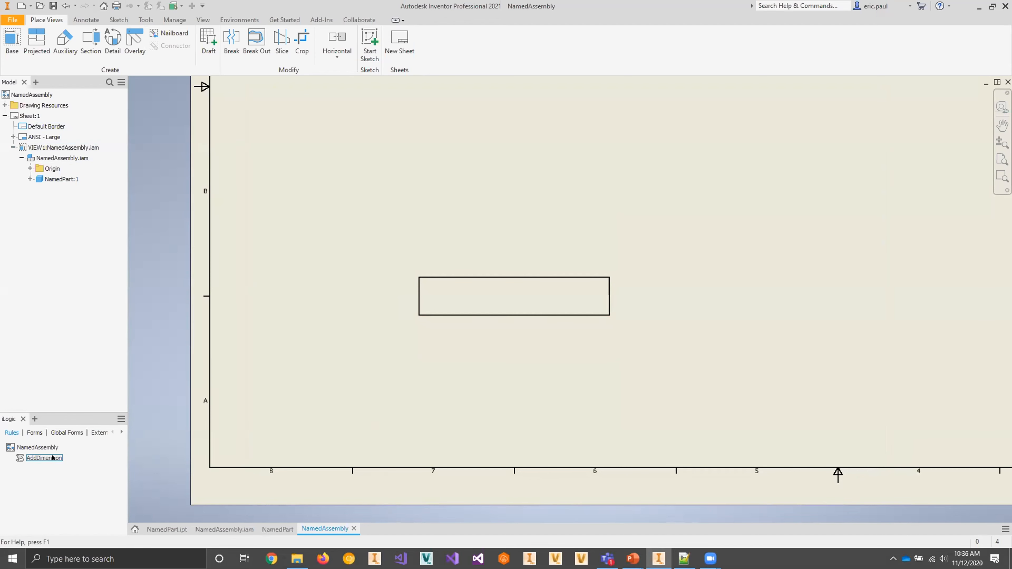
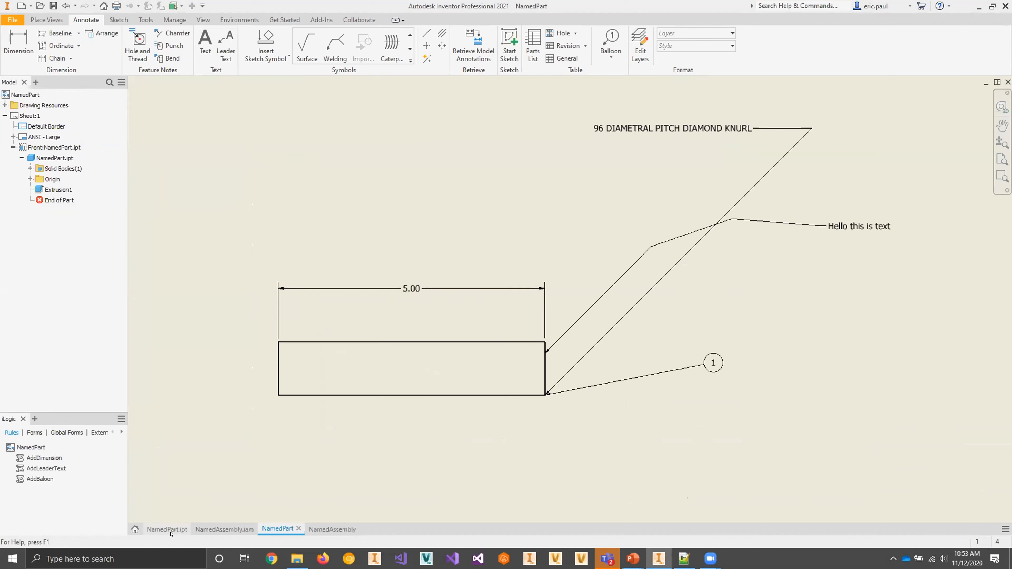
Step: Switch to NamedPart.ipt and display its iLogic named geometry
click(169, 531)
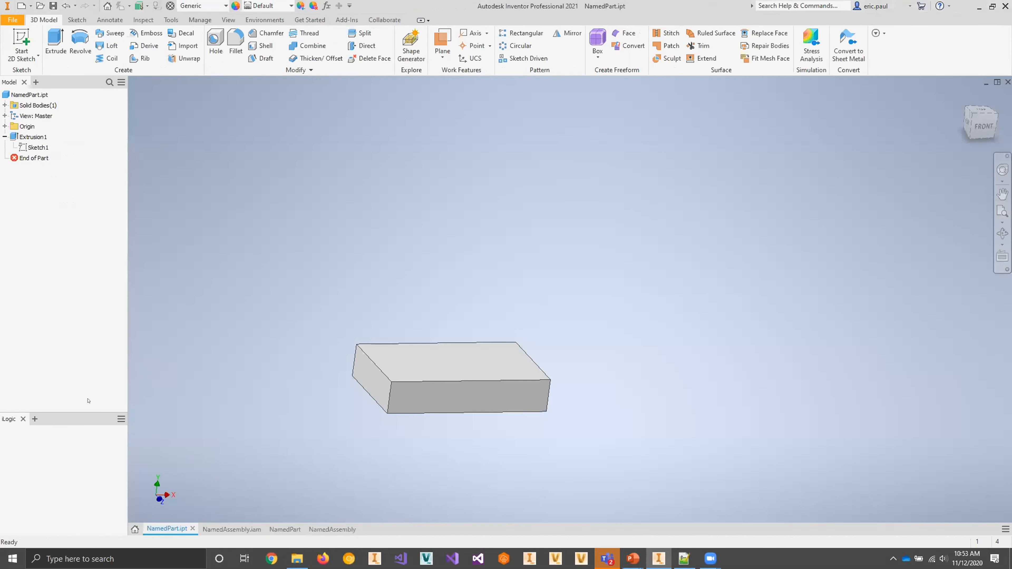
click(29, 433)
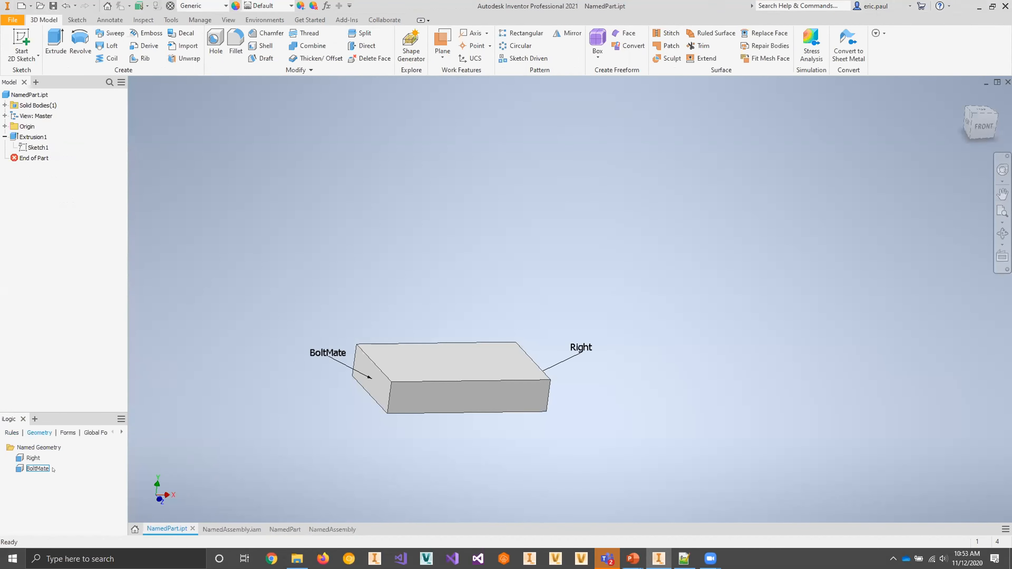
Step: Unblock the AttributeHelper add-in, load it, and set it to load automatically
click(171, 19)
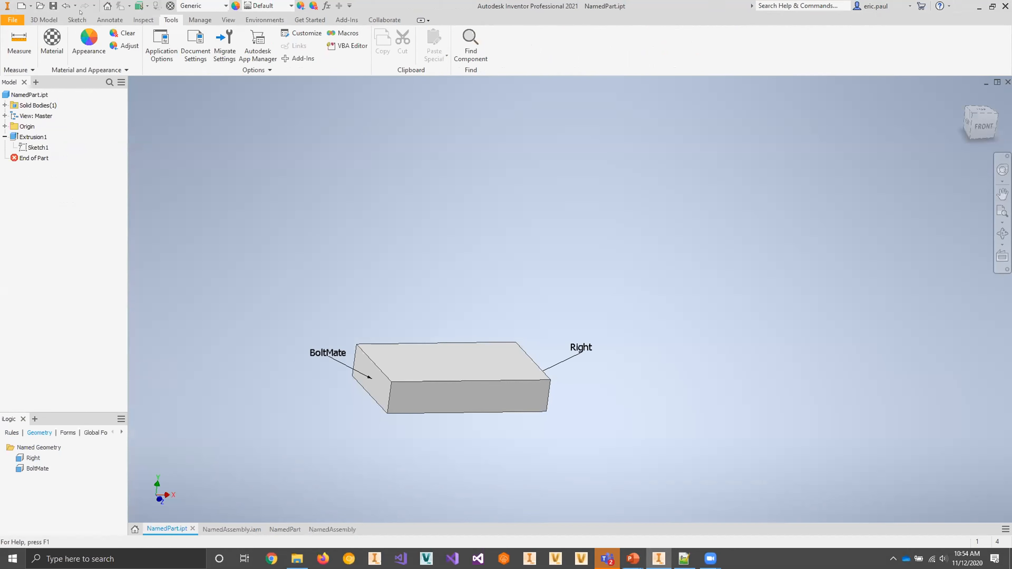
click(299, 58)
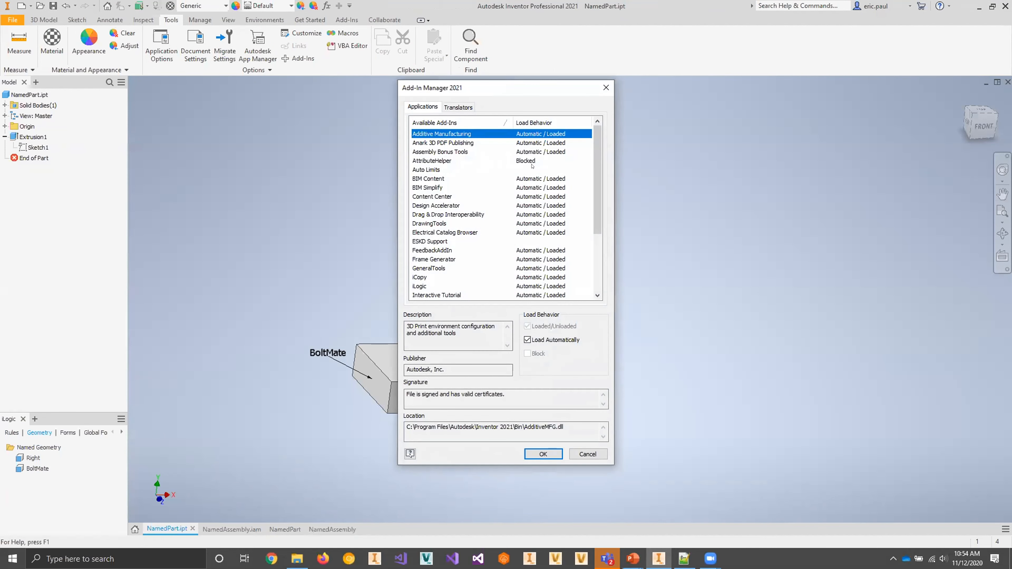
click(481, 160)
click(532, 351)
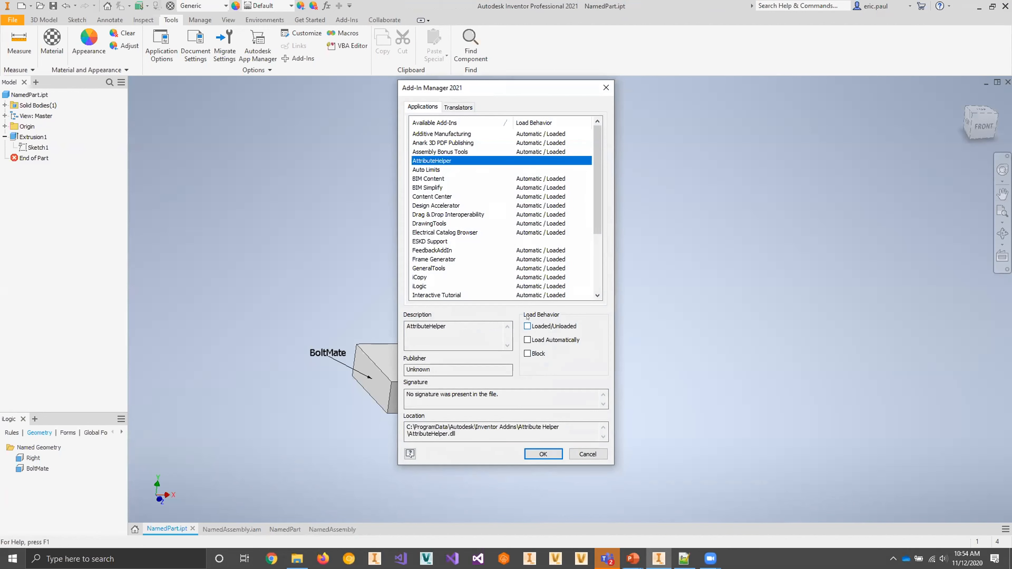
click(528, 340)
click(528, 326)
click(544, 454)
Step: Inspect the BoltMate face's iLogicEntityName attribute in Attribute Helper, and close the tool
click(507, 38)
click(99, 96)
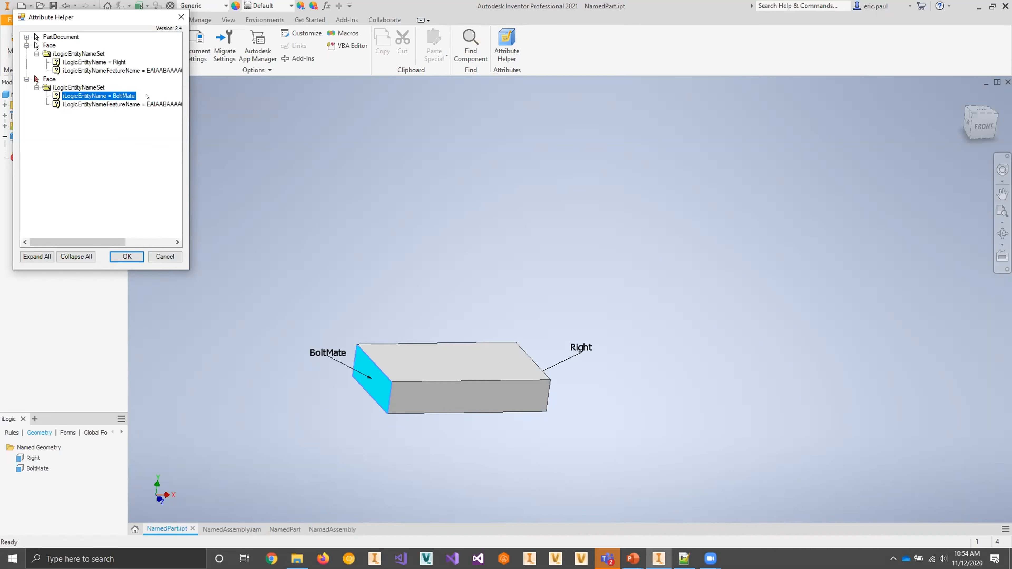
drag(100, 17, 111, 74)
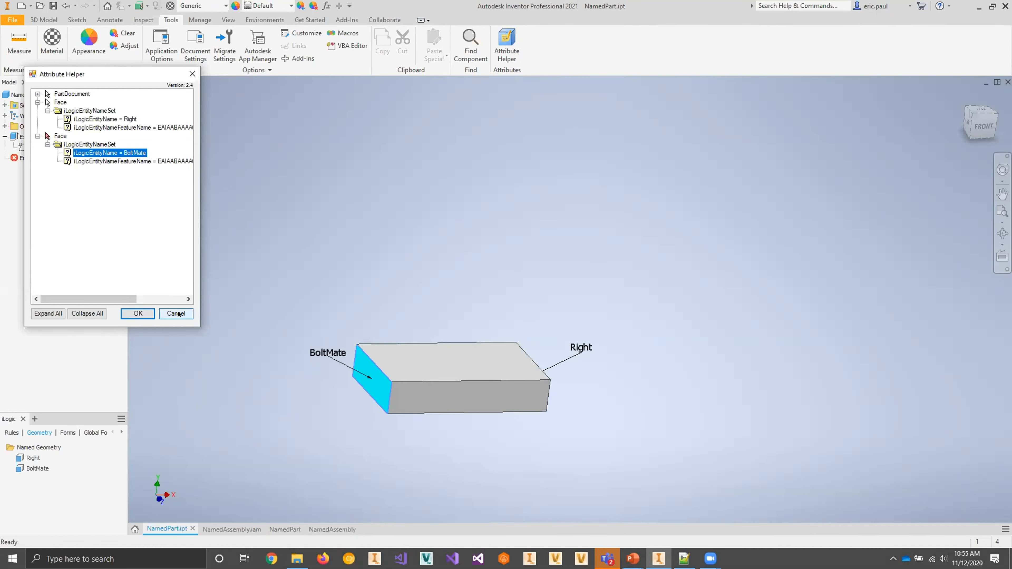
click(193, 74)
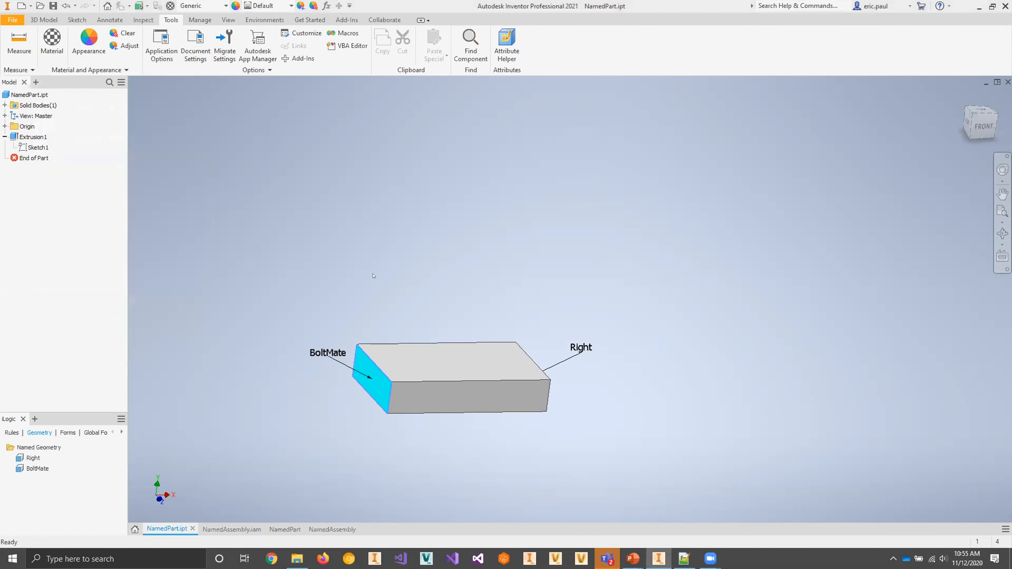
click(414, 359)
click(206, 134)
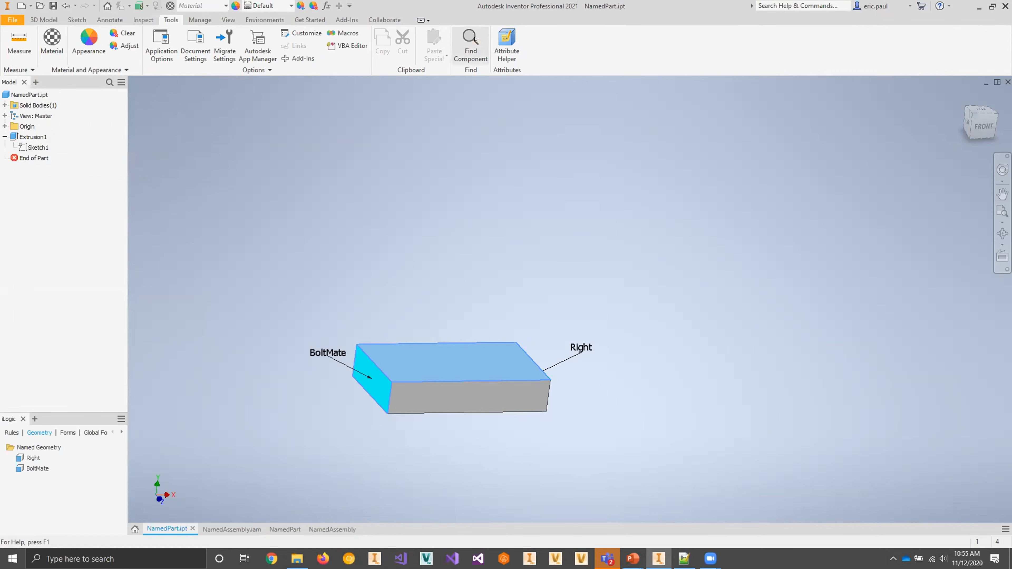
Step: Reopen Attribute Helper and expand the iLogicEntityNameSet of both named faces to examine their attributes
click(507, 44)
click(27, 46)
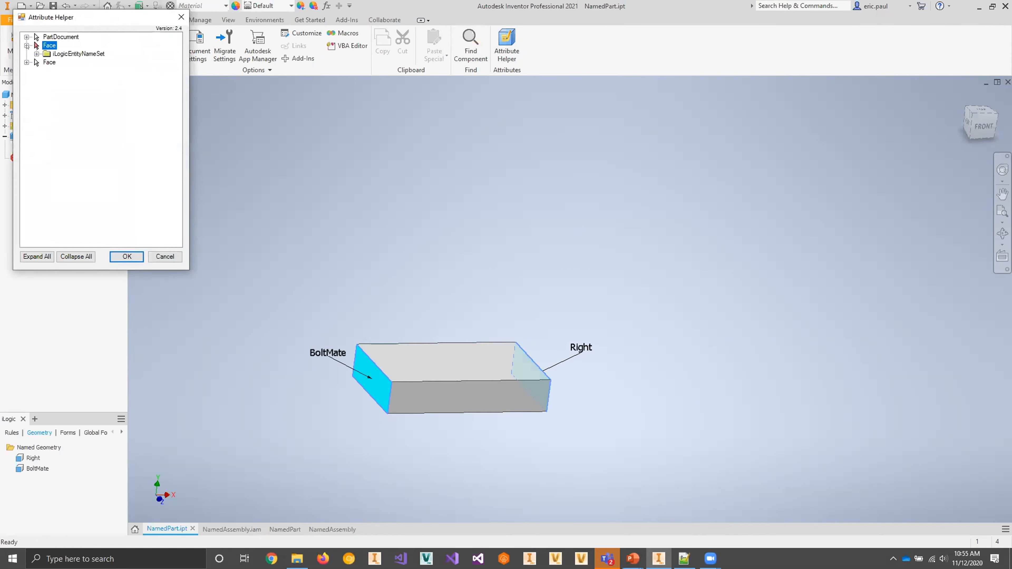
click(26, 62)
click(51, 63)
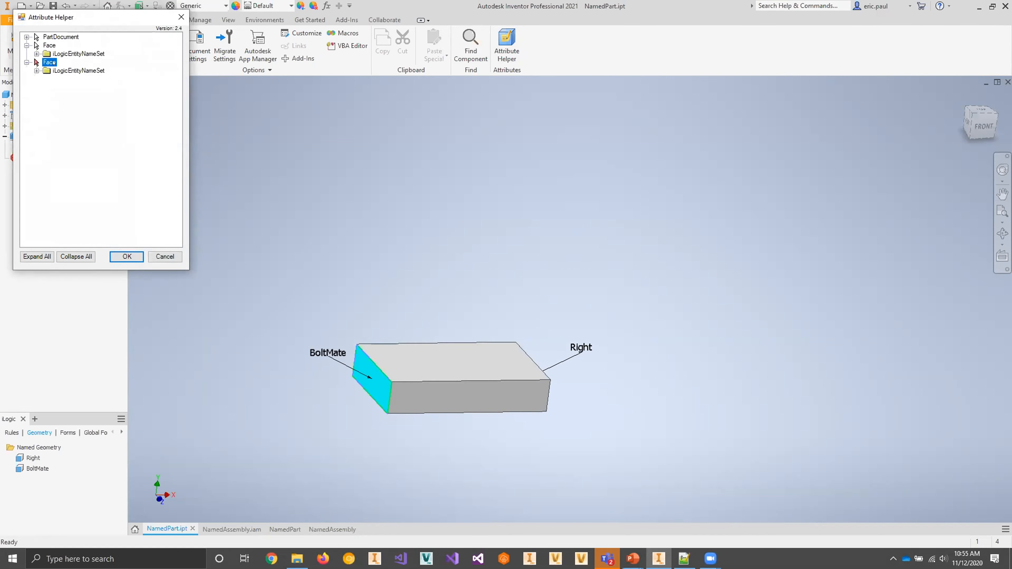
double_click(69, 54)
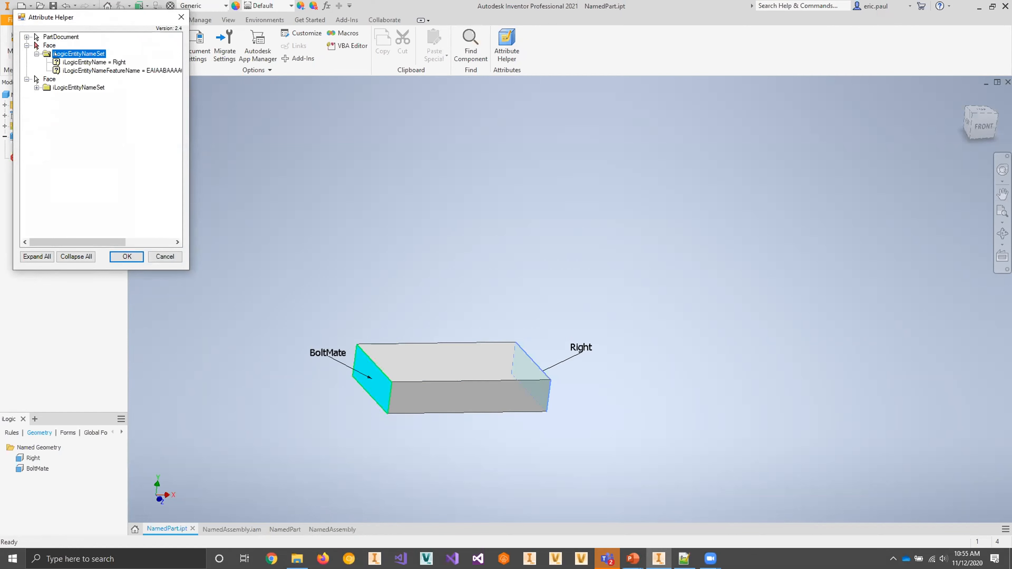
double_click(79, 87)
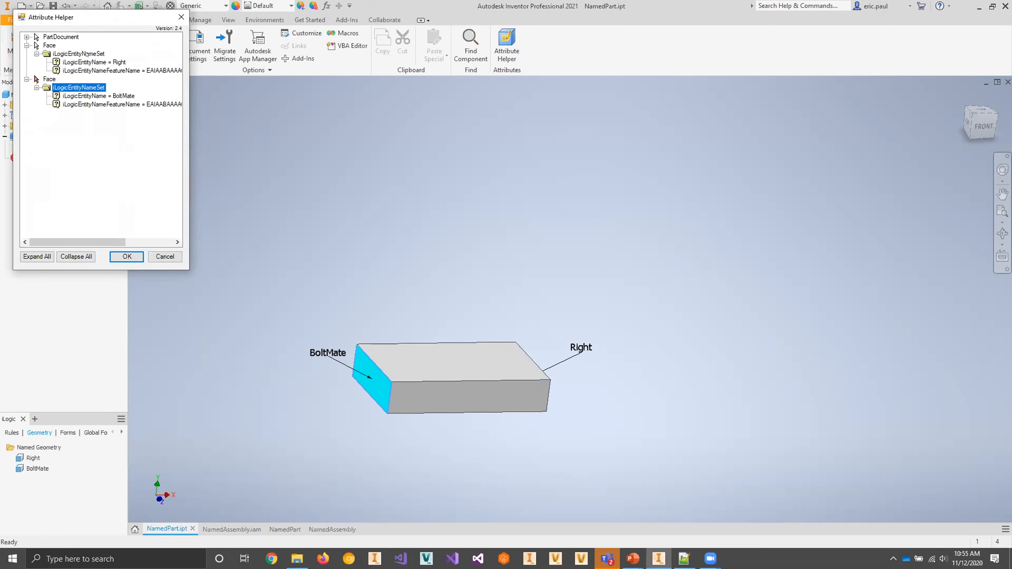
Step: Add the attribute set name iLogicEntityNameSet beneath the dimension checklist in the Notepad++ notes, leaving a blank line above it
key(alt+Tab)
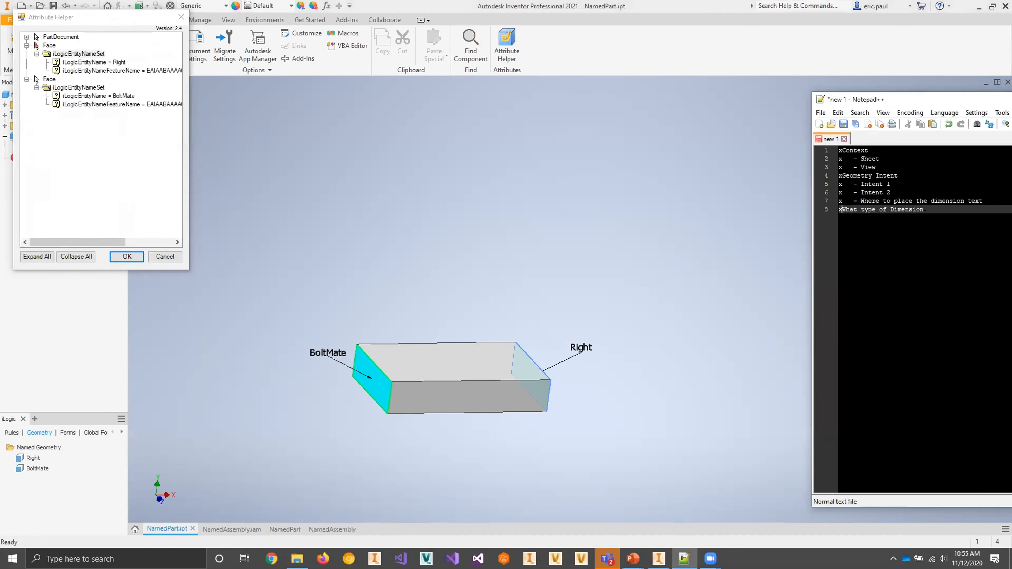
click(926, 209)
key(Return)
key(Return)
key(Return)
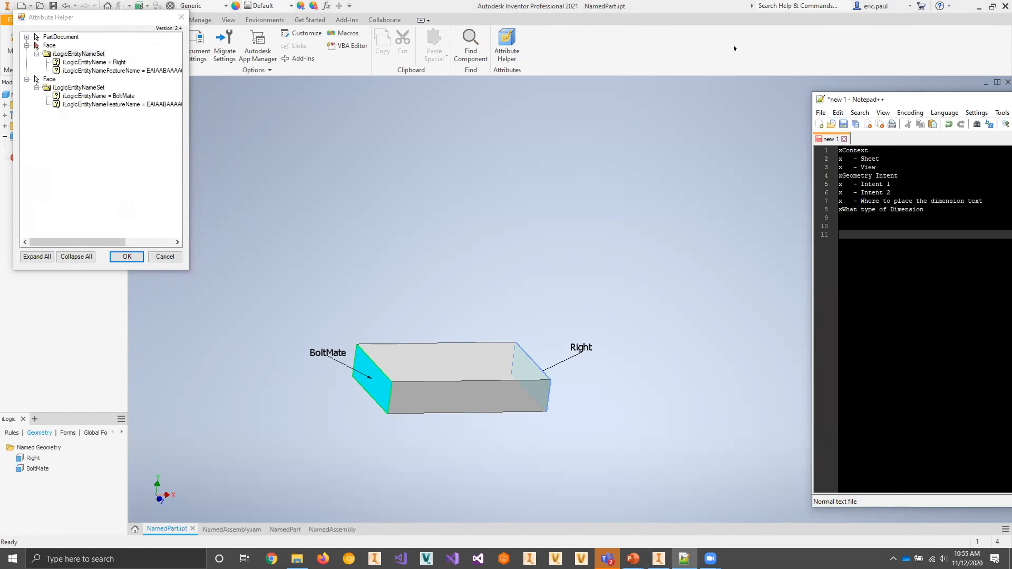
click(95, 54)
right_click(97, 52)
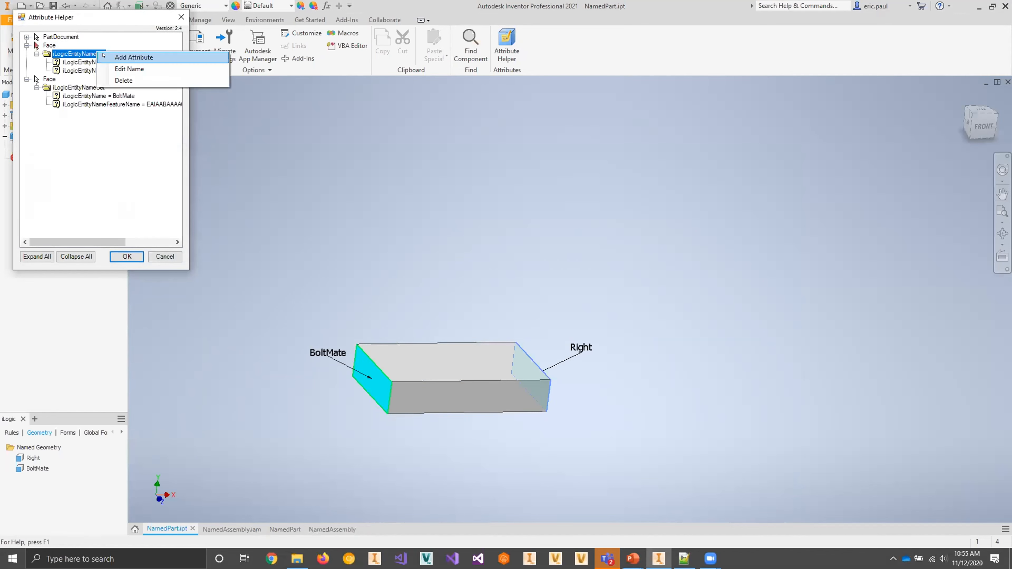
click(113, 61)
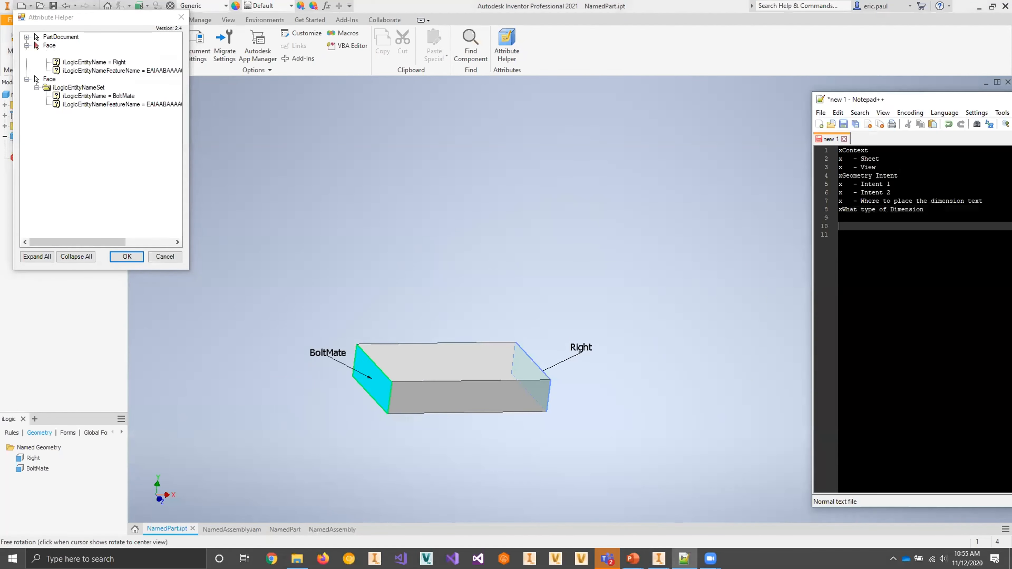
text(iLogicEntityNameSet)
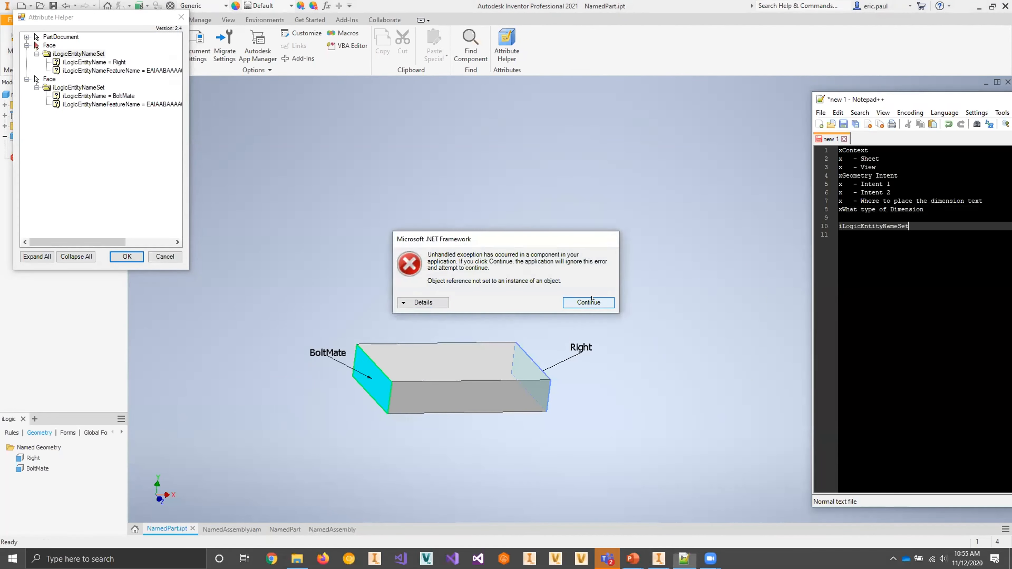
Step: Add the attribute name iLogicEntityName on the following line of the notes, and close Attribute Helper in Inventor
click(589, 302)
key(Down)
click(95, 62)
key(alt+Tab)
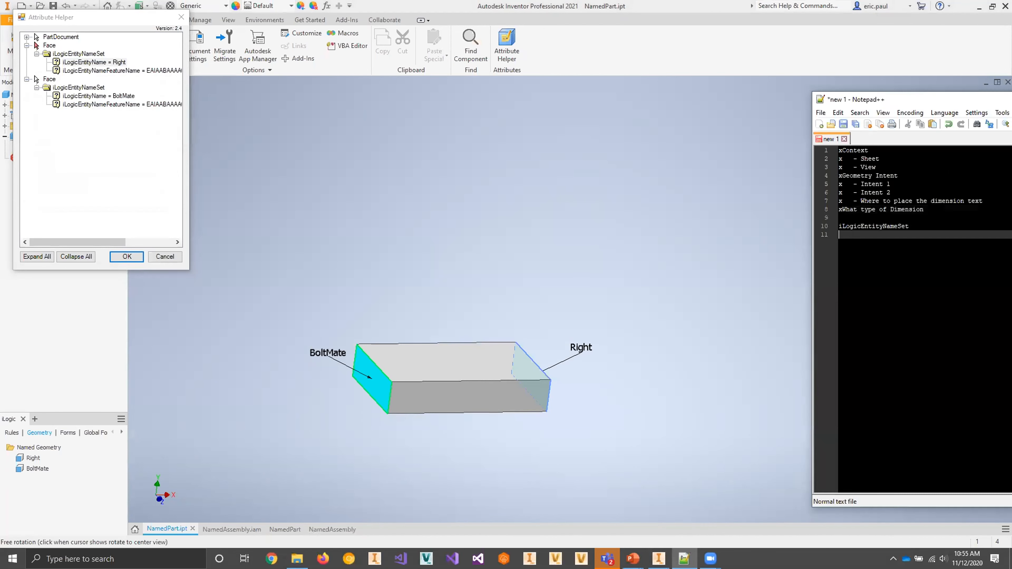
text(iLogicEntityName)
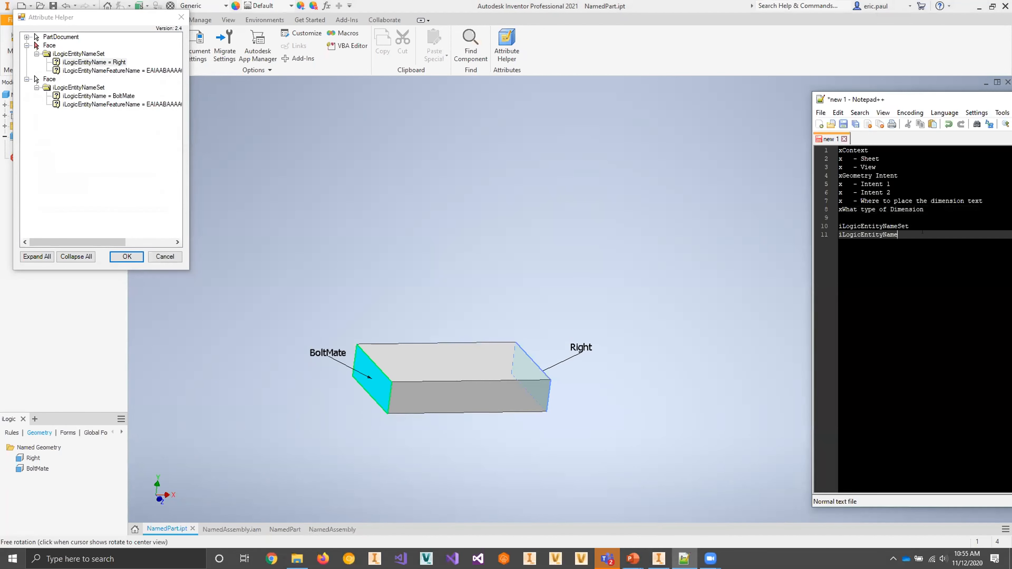
click(138, 182)
click(181, 17)
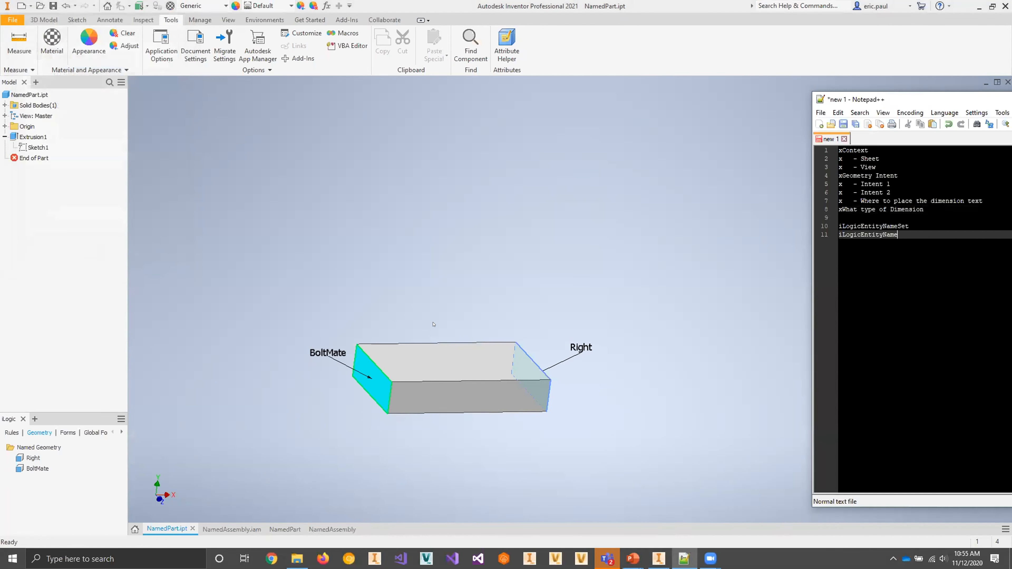
Step: Start adding an attribute set to the block's top face in Attribute Helper, and cancel the naming prompt
click(442, 366)
click(187, 61)
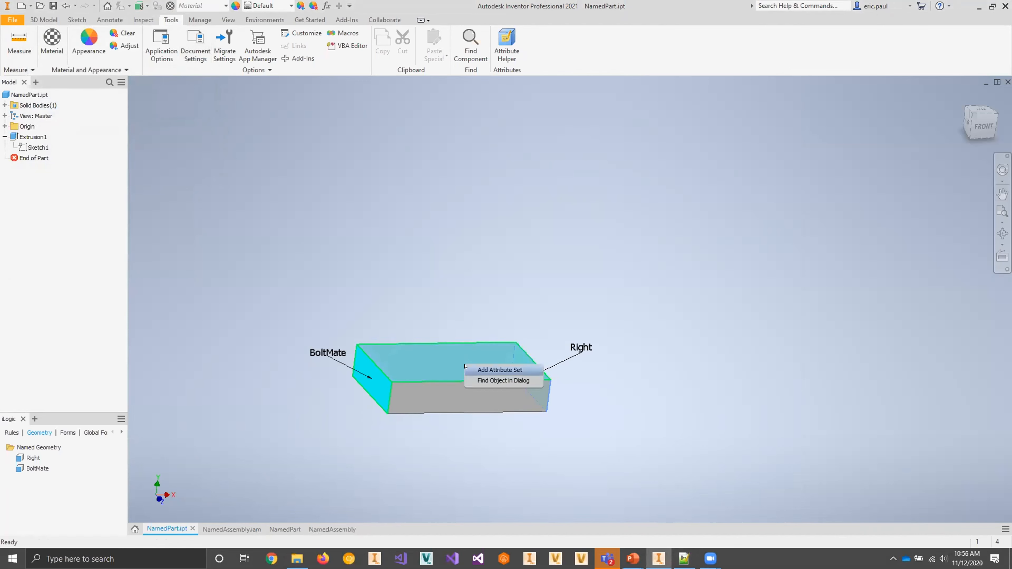
click(495, 46)
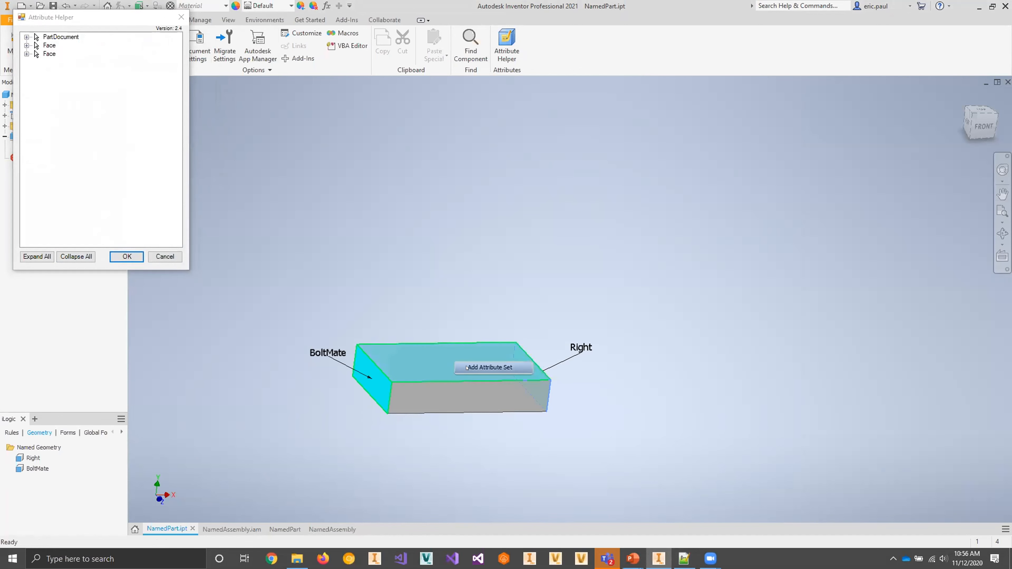
click(455, 363)
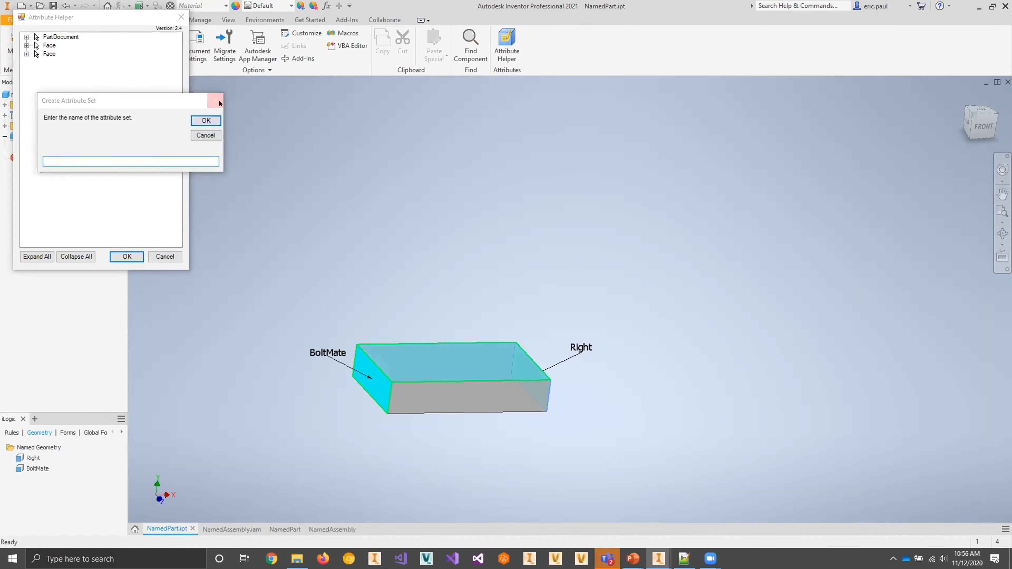
drag(137, 95, 125, 39)
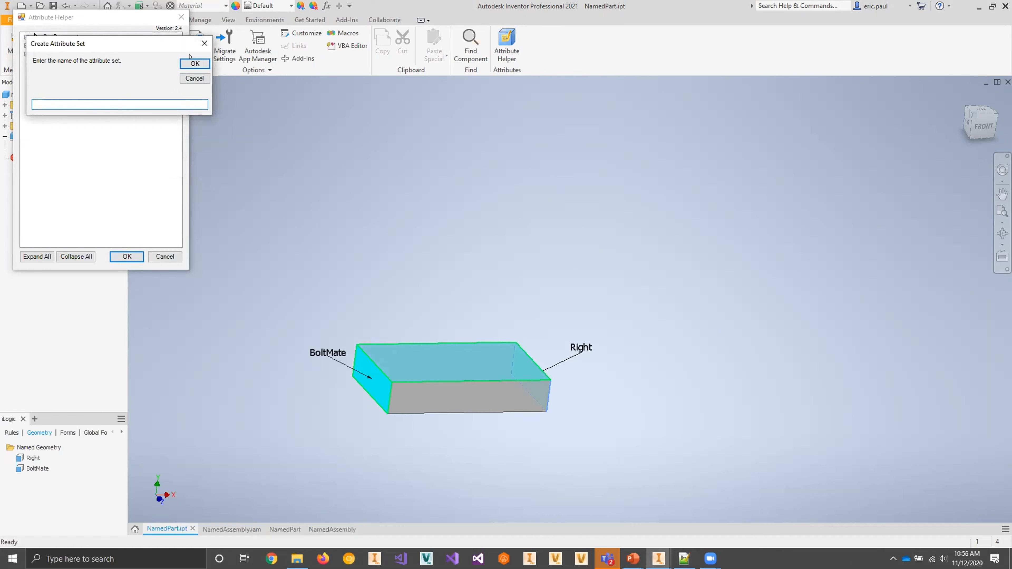
click(204, 43)
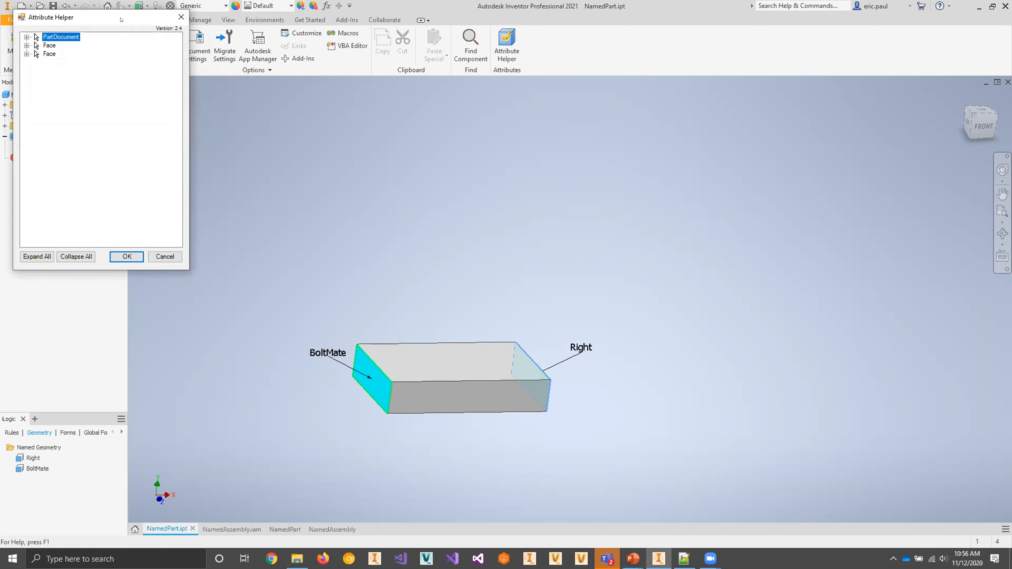
Step: Examine the iLogicEntityNameSet attributes of both named faces in Attribute Helper, and close the tool
click(26, 45)
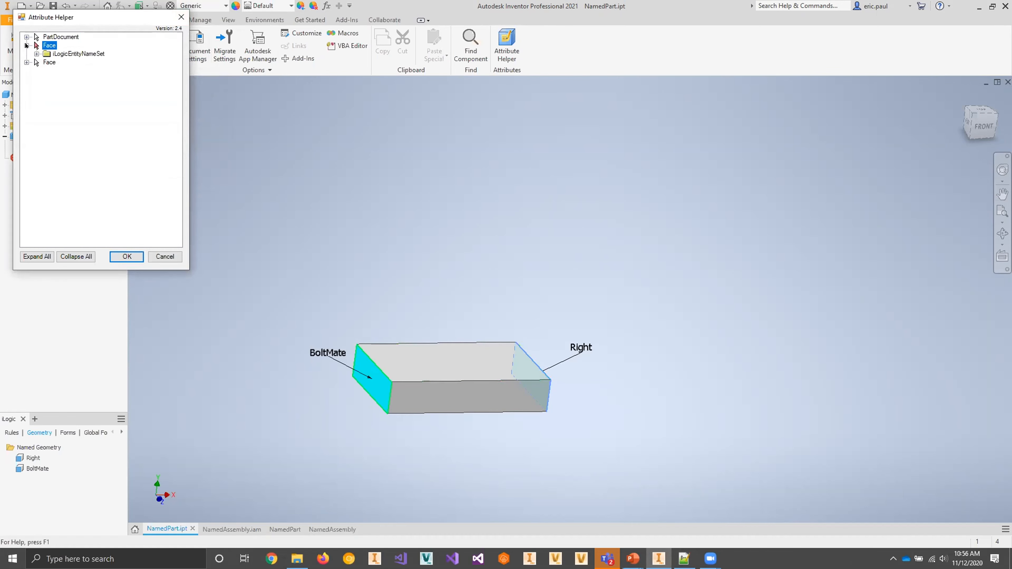
click(36, 54)
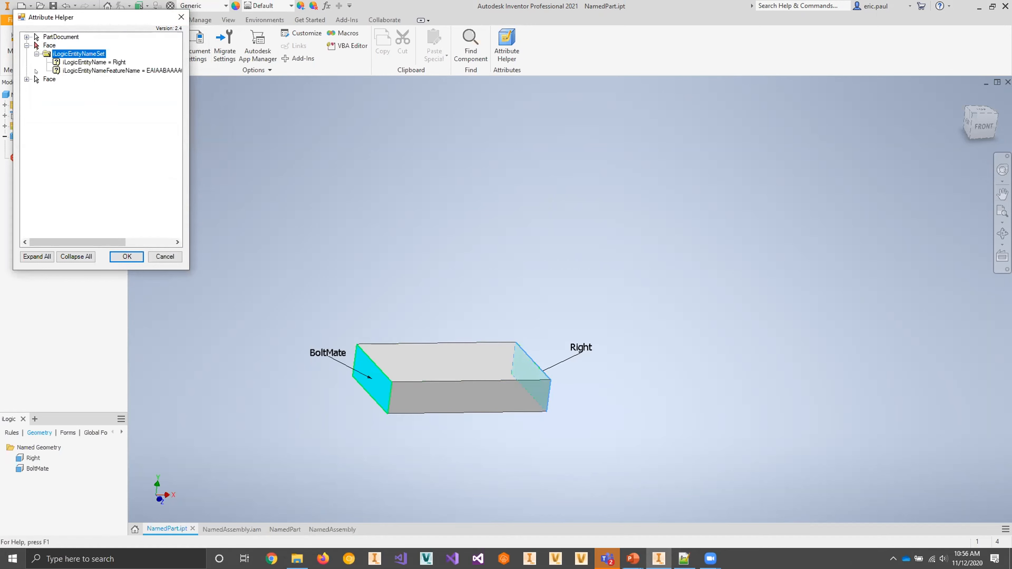
click(27, 79)
click(37, 88)
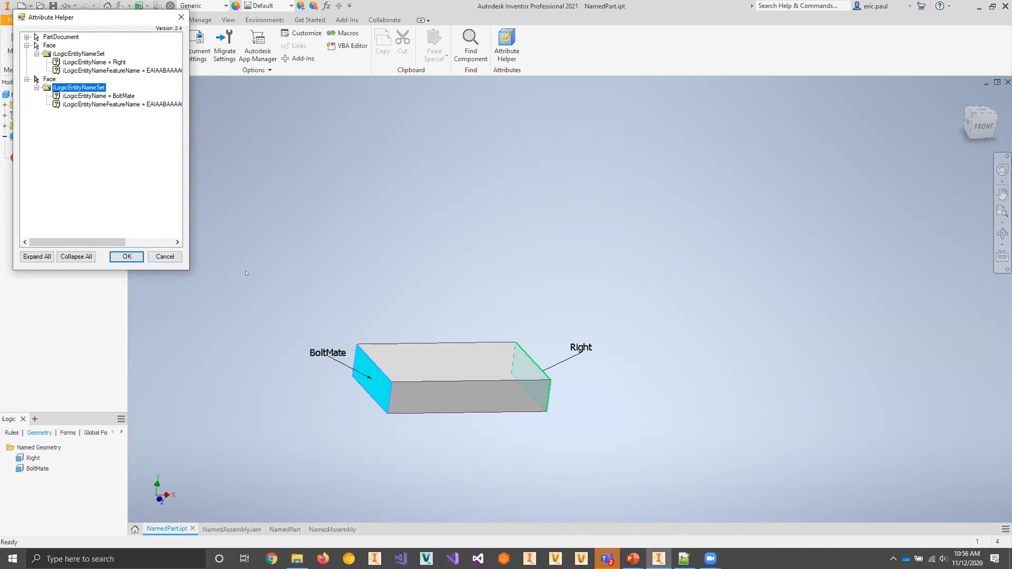
click(165, 257)
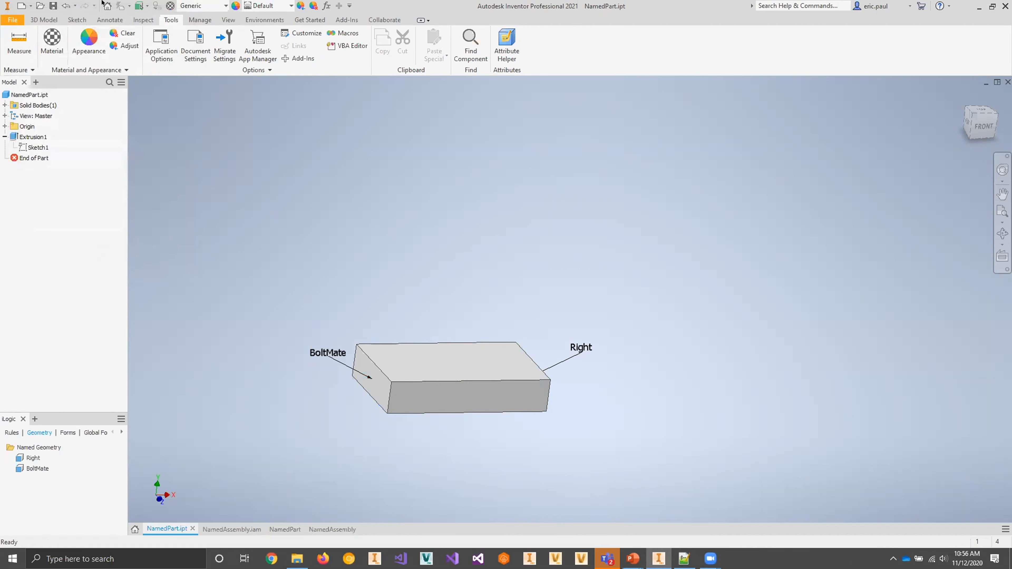
click(29, 460)
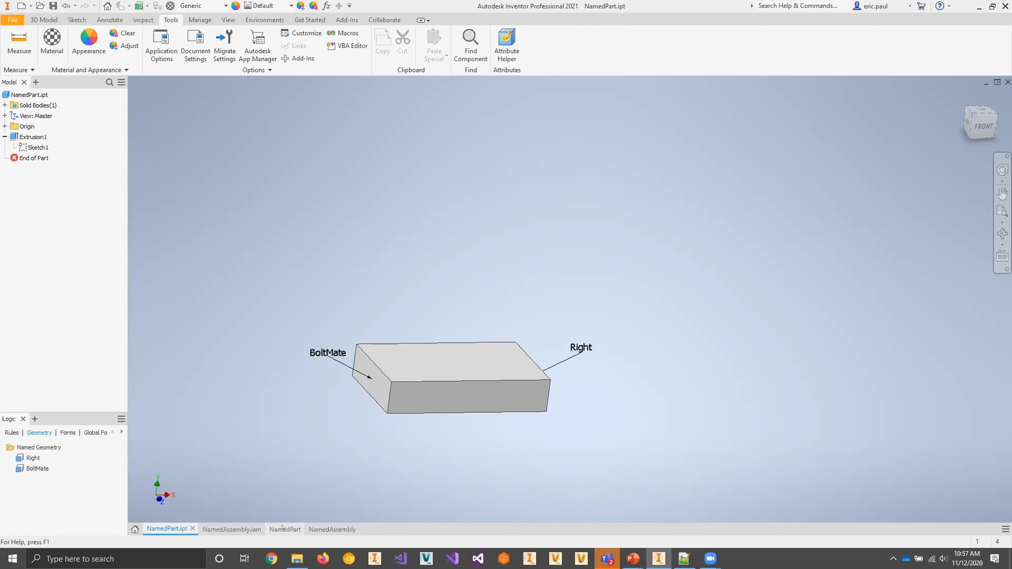
Step: Switch to the NamedAssembly drawing and look over its assembly view and AddDimension rule
mouse_move(283, 528)
mouse_move(288, 528)
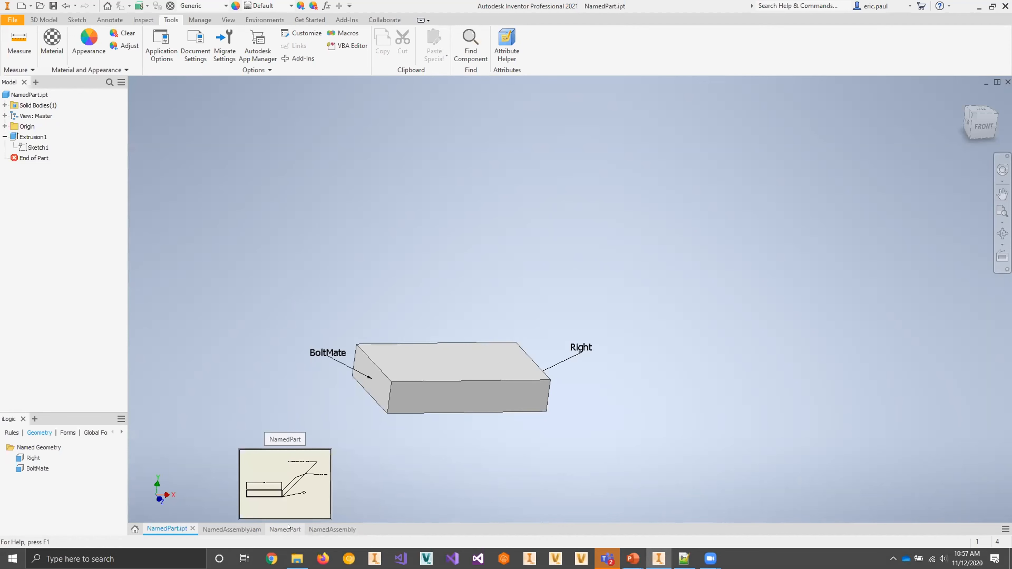
click(335, 530)
middle_drag(728, 267, 565, 339)
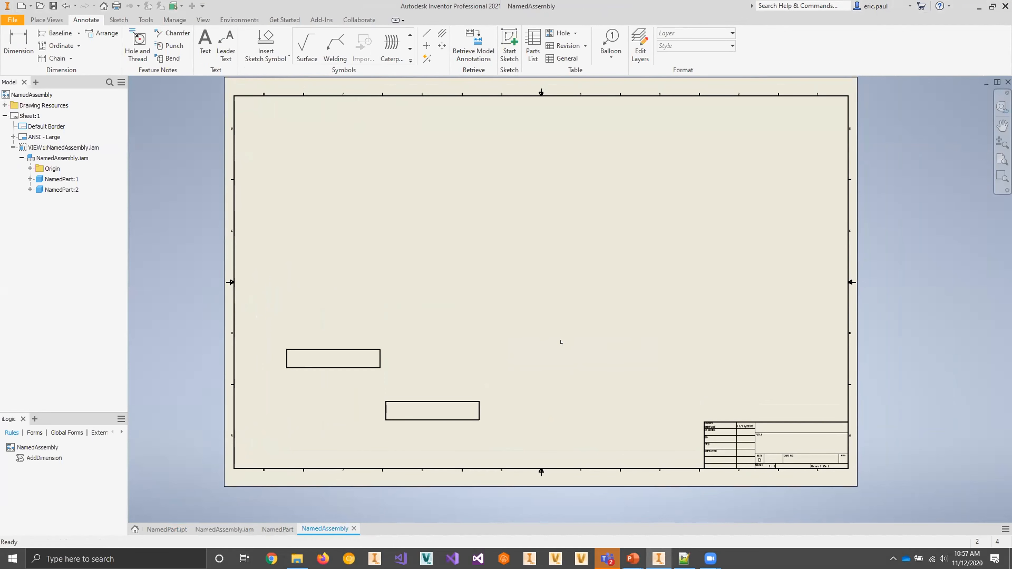
middle_drag(559, 332, 578, 342)
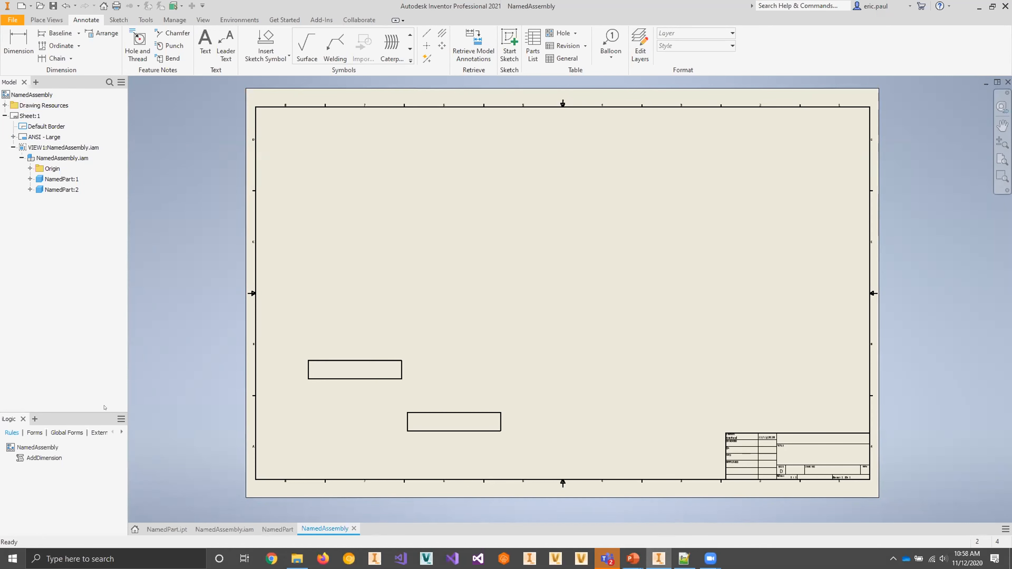
right_click(38, 459)
click(29, 476)
Step: Return to NamedPart.ipt and inspect the block's top face and its BoltMate and Right named faces
click(166, 530)
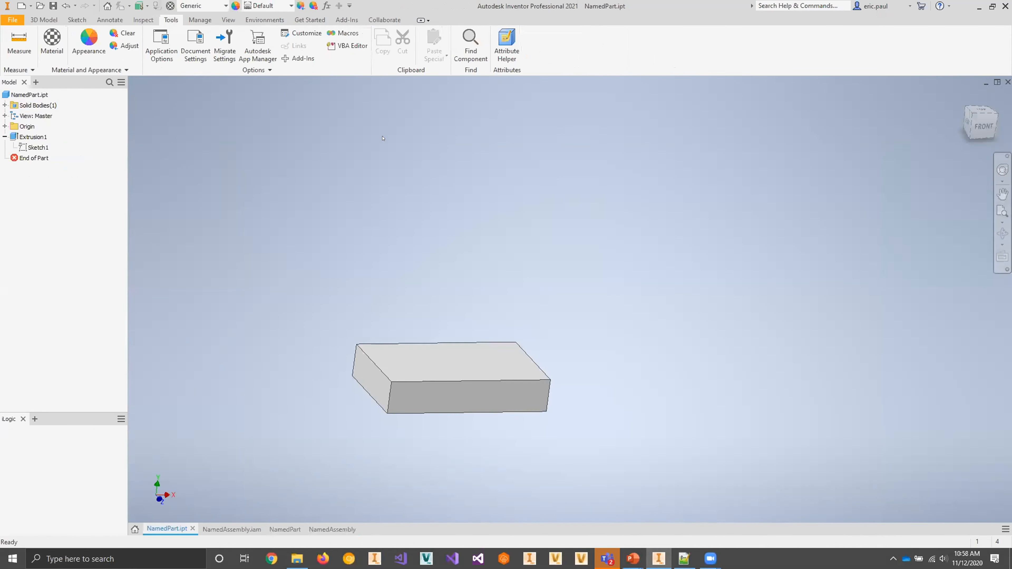
click(425, 360)
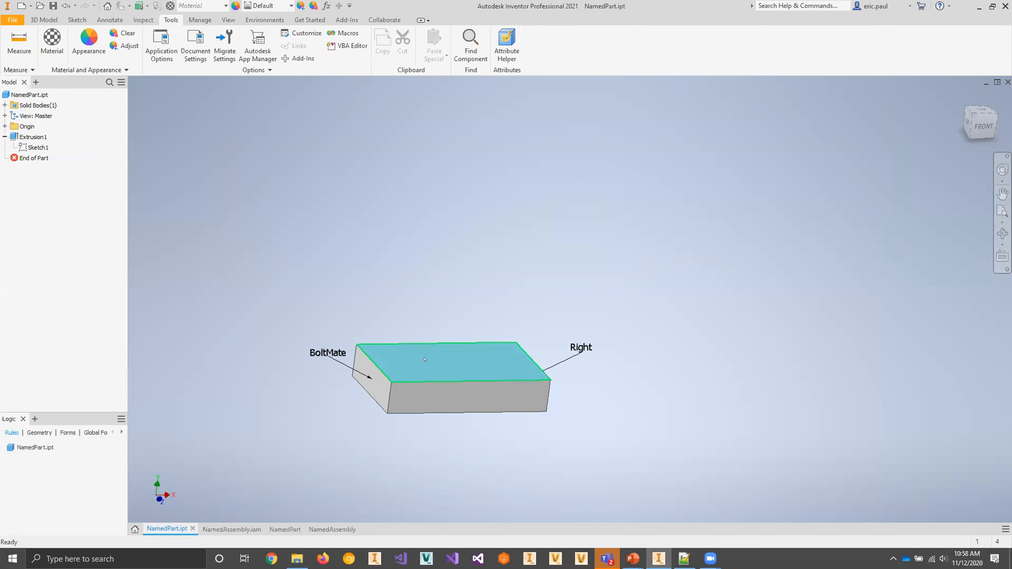
click(373, 383)
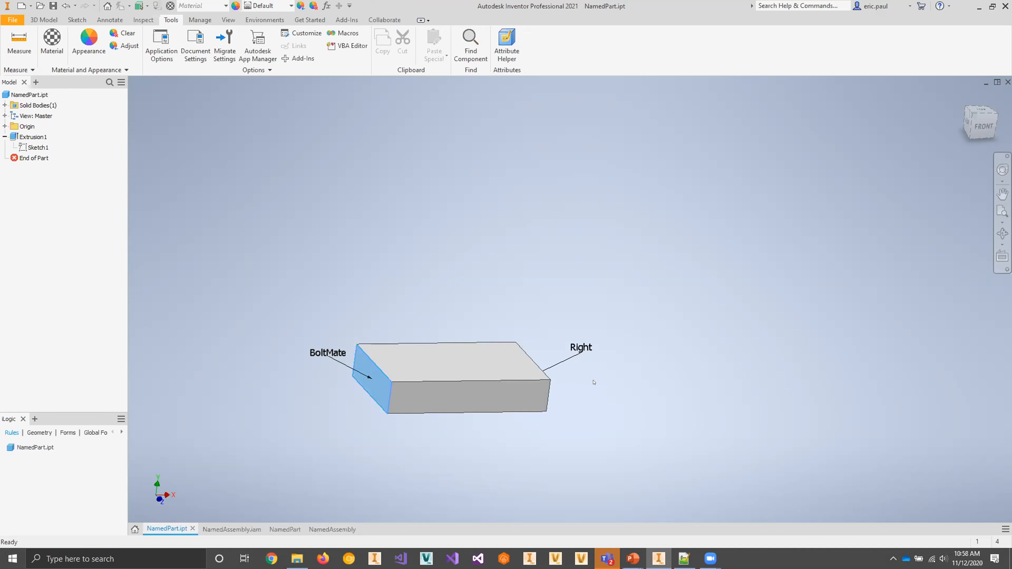
shift+middle_drag(593, 382, 567, 382)
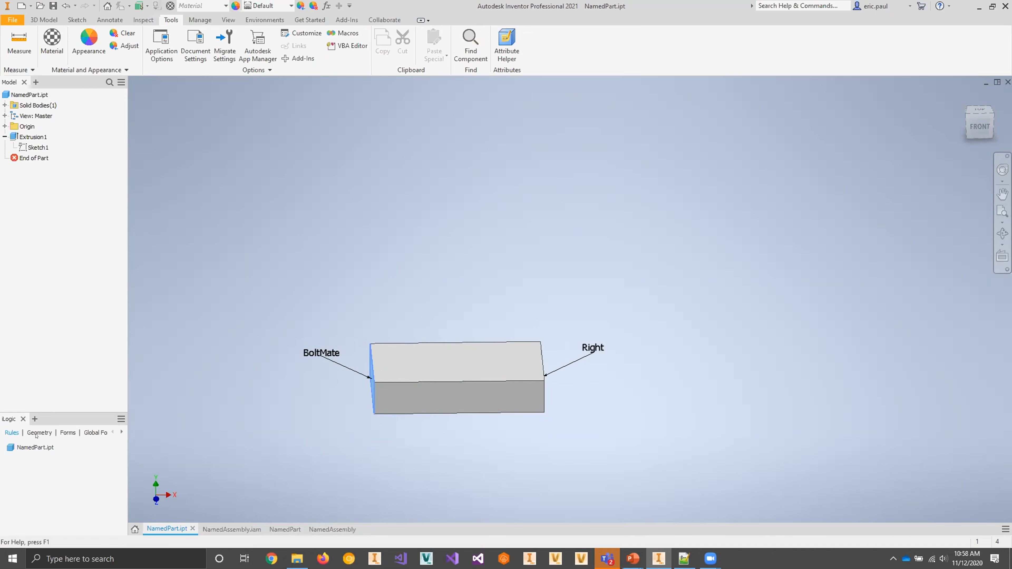
Step: Review the NamedPart drawing's annotations, and return to the NamedAssembly drawing to select its AddDimension rule
click(274, 529)
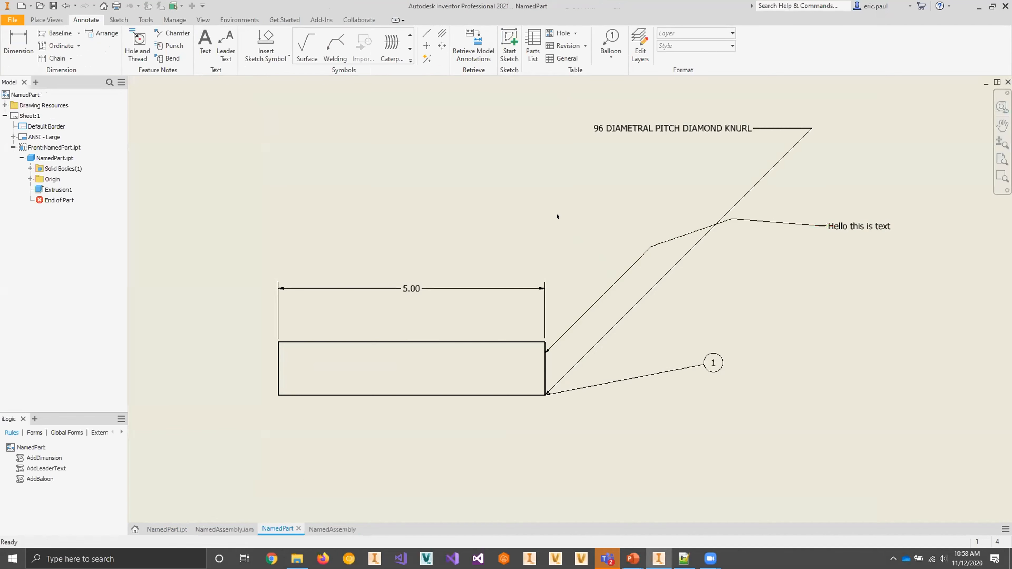
click(332, 529)
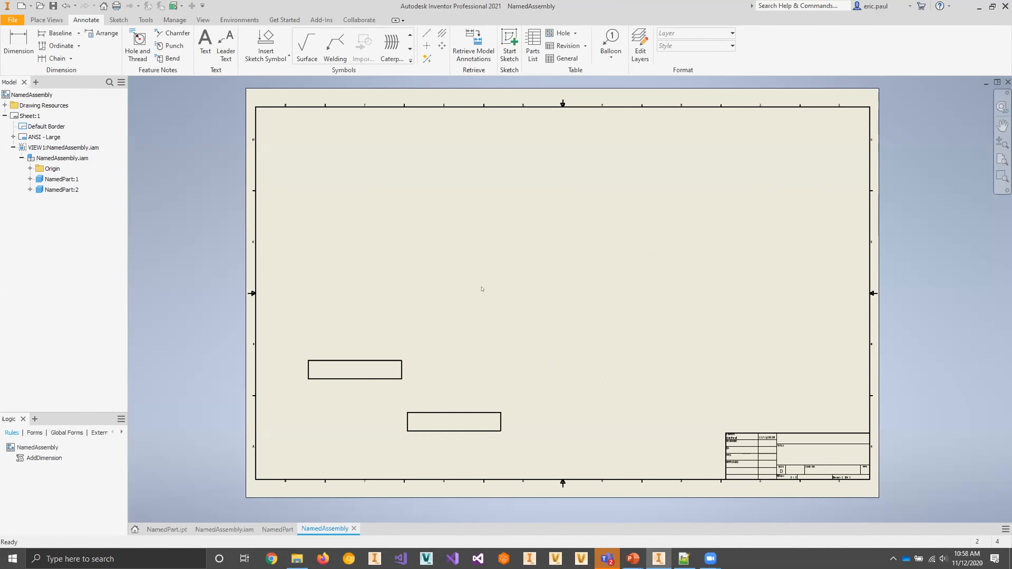
click(43, 458)
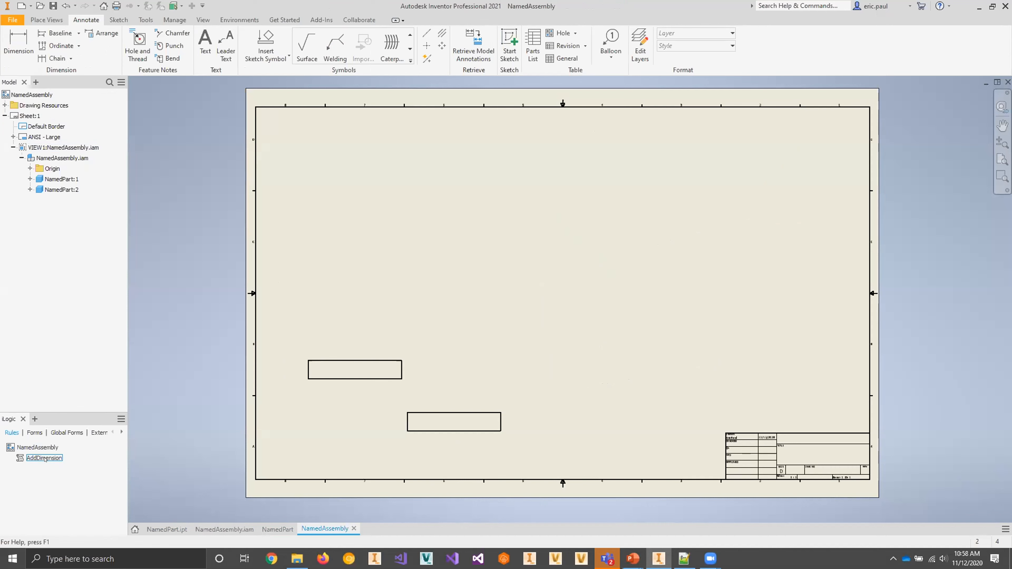